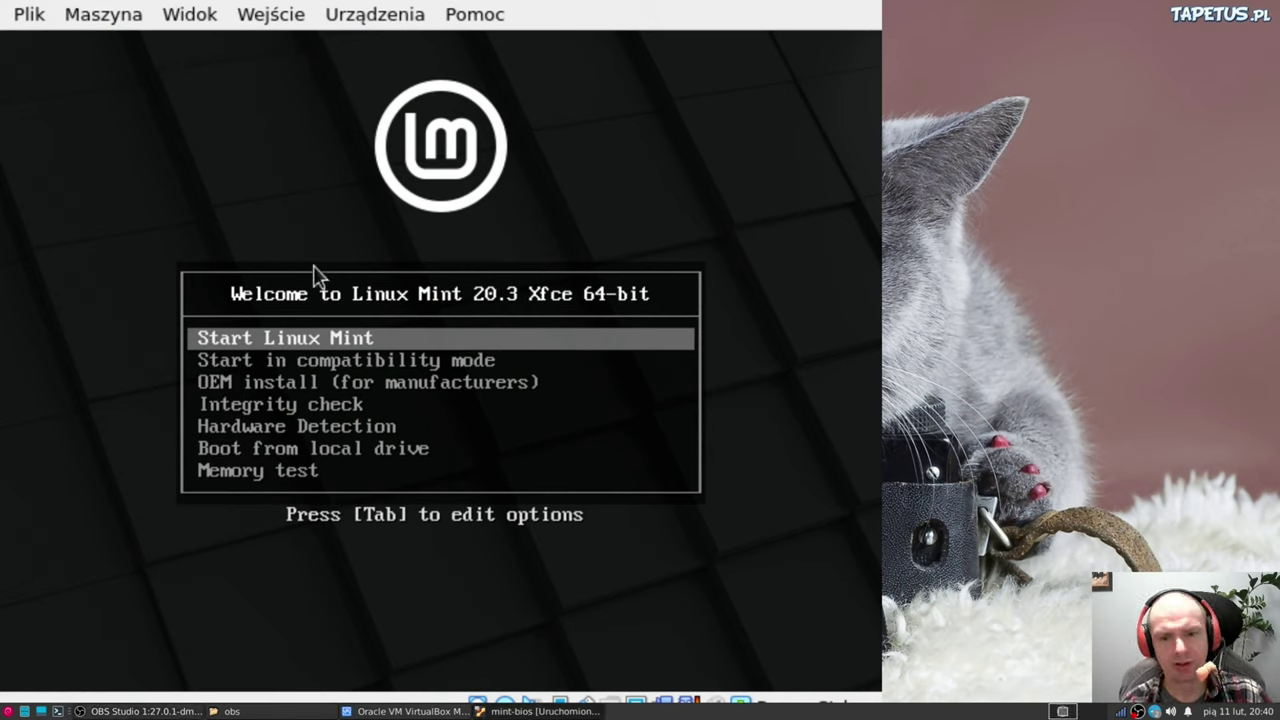
Boot the normal live session from the Start Linux Mint boot menu entry
key(Down)
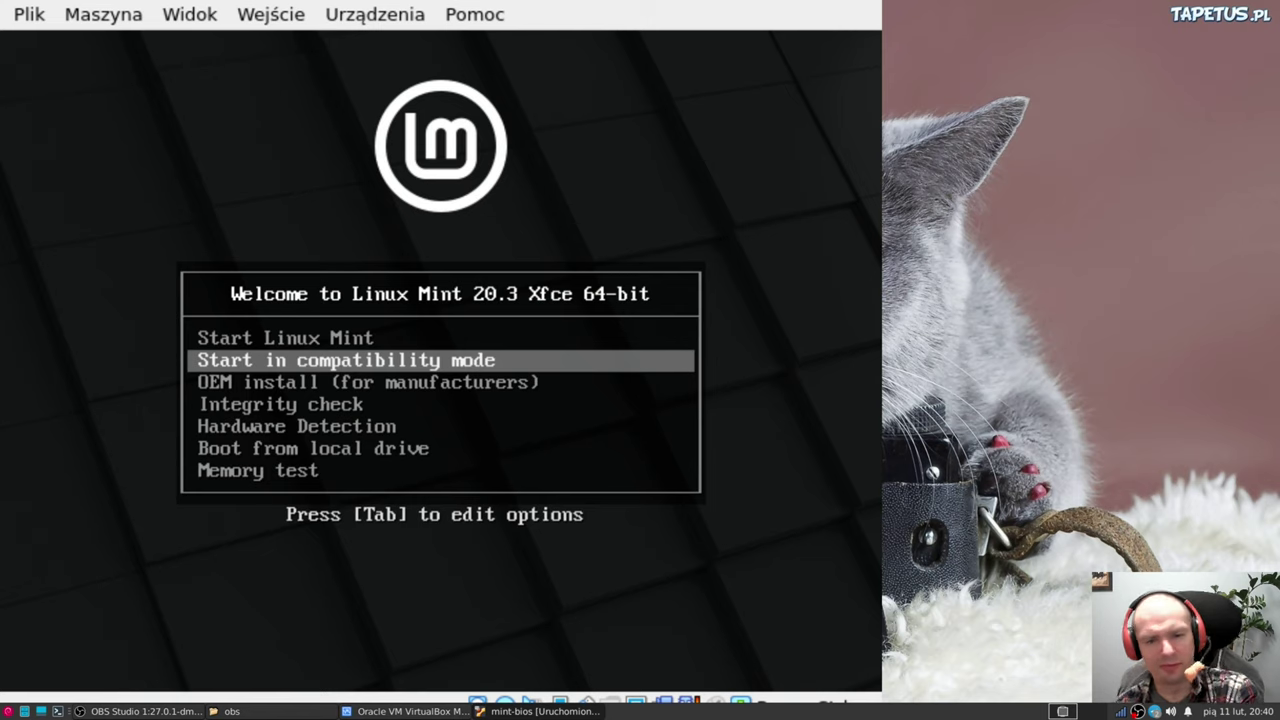
key(Up)
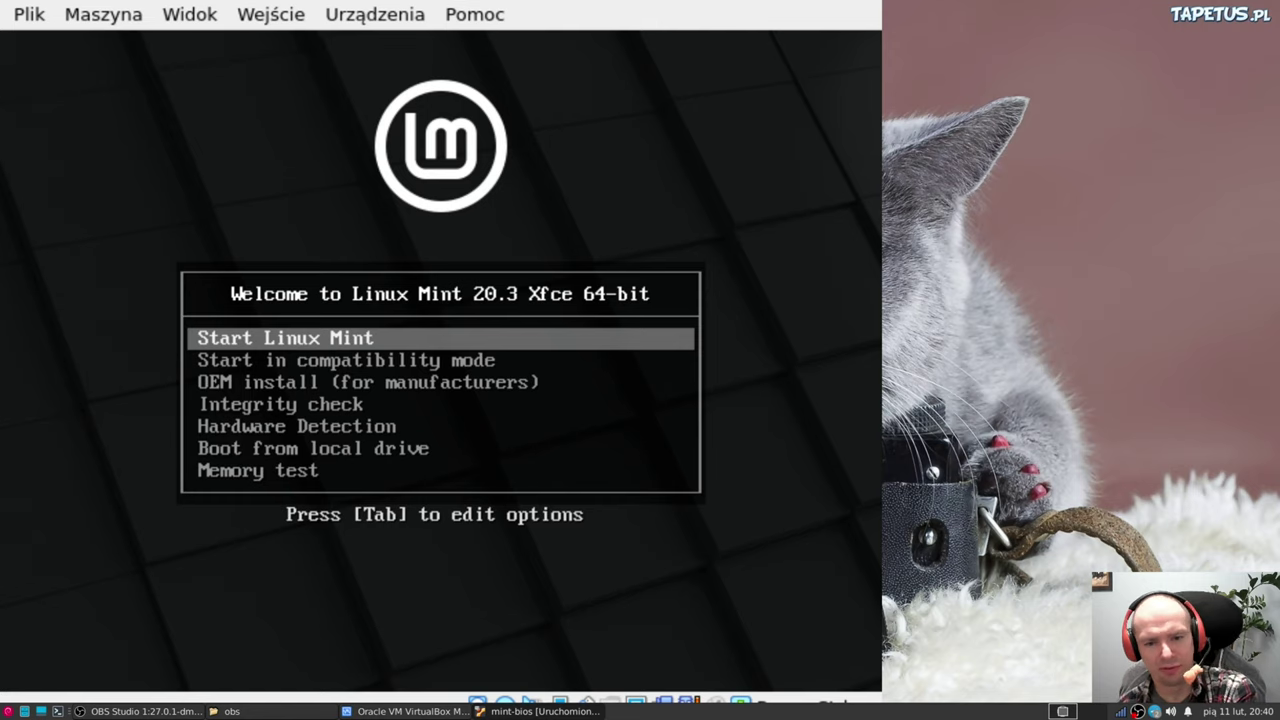
key(Return)
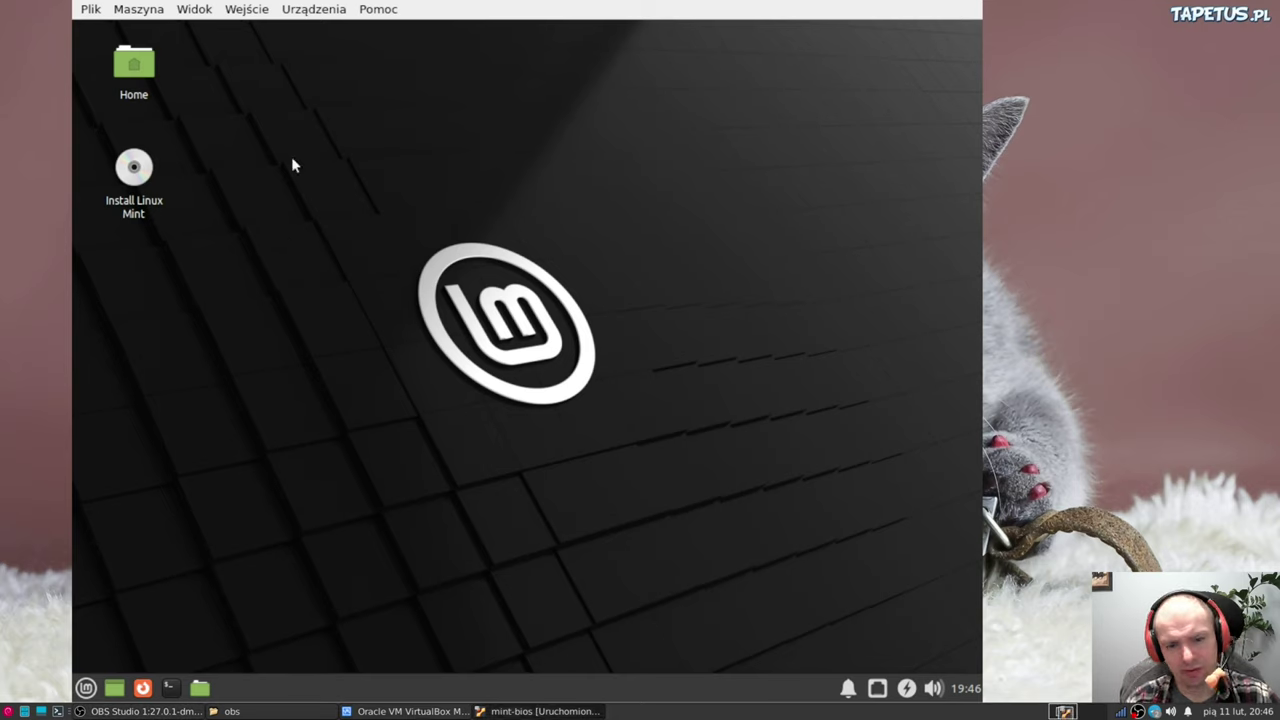
Launch the installer from the Install Linux Mint desktop icon
click(134, 168)
click(312, 205)
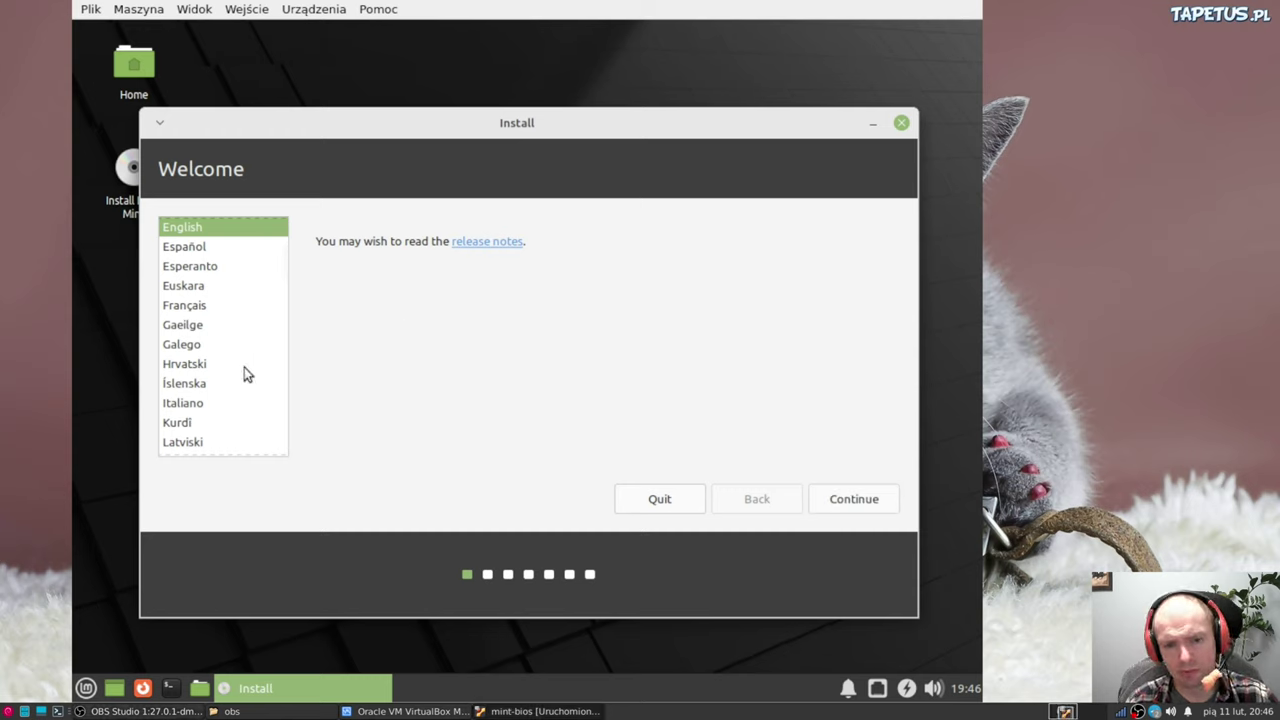
Choose Polski as the installer language and continue to the keyboard layout page
click(200, 366)
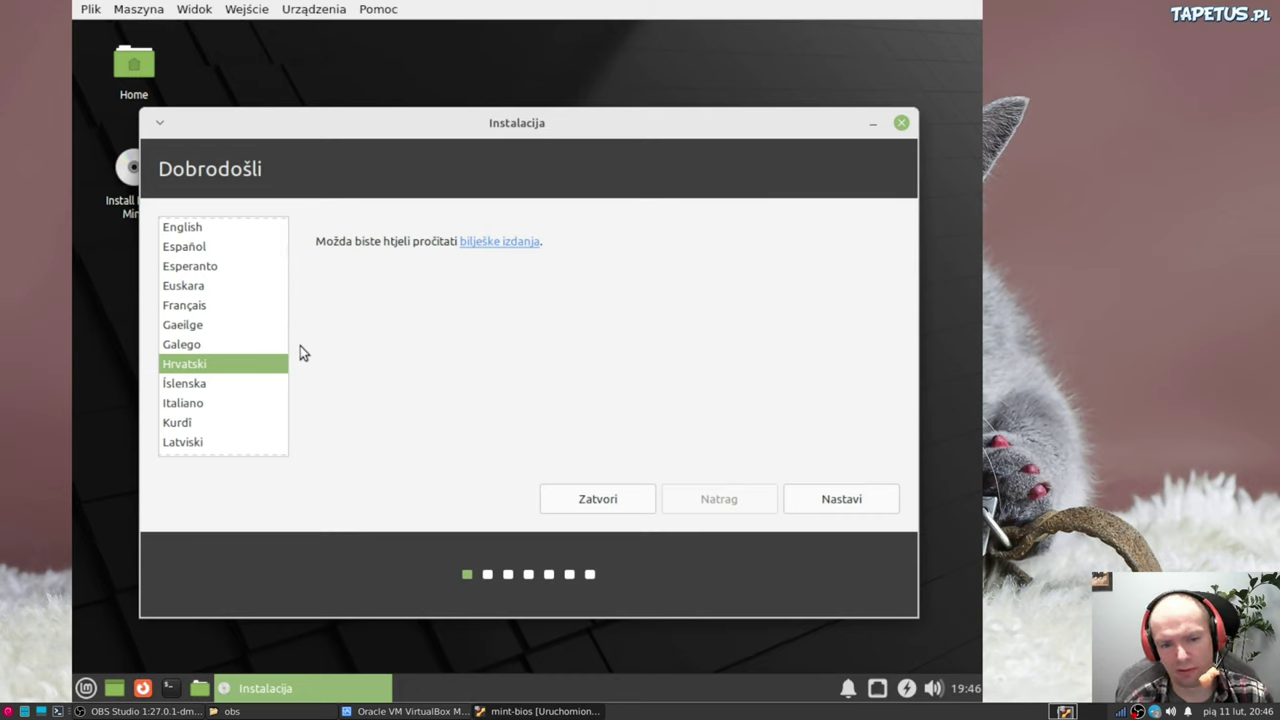
text(p)
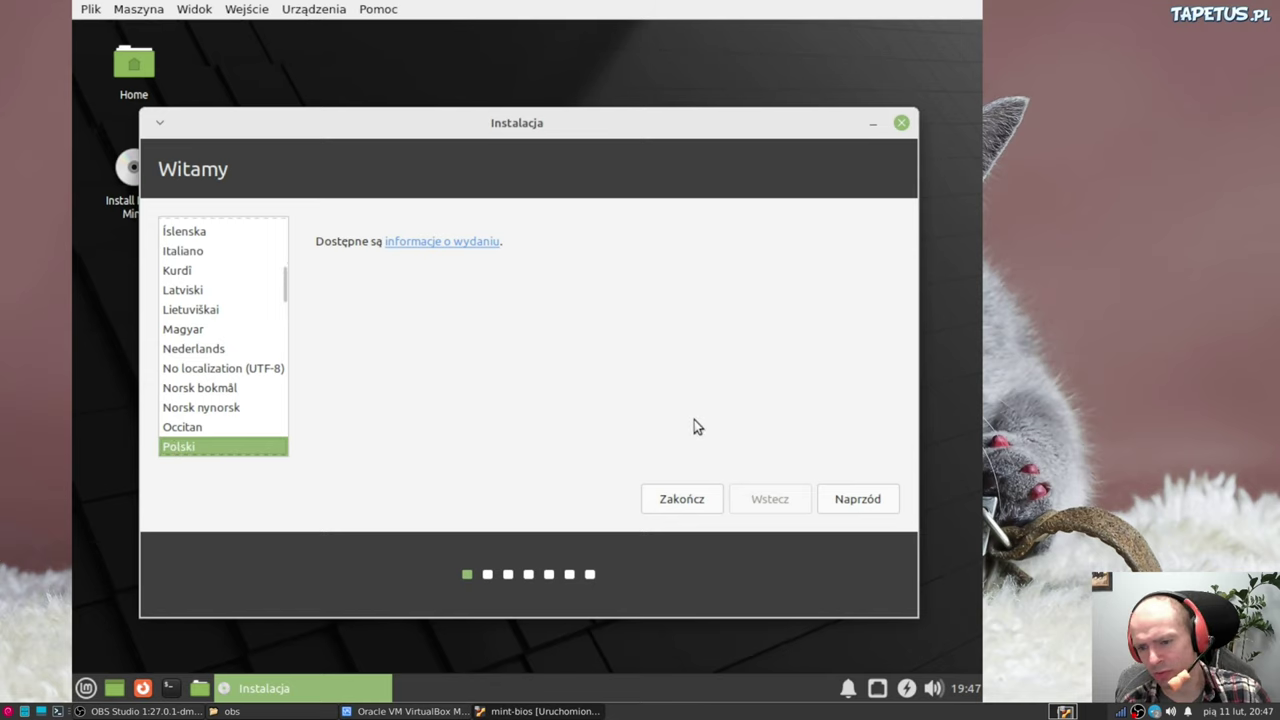
click(865, 502)
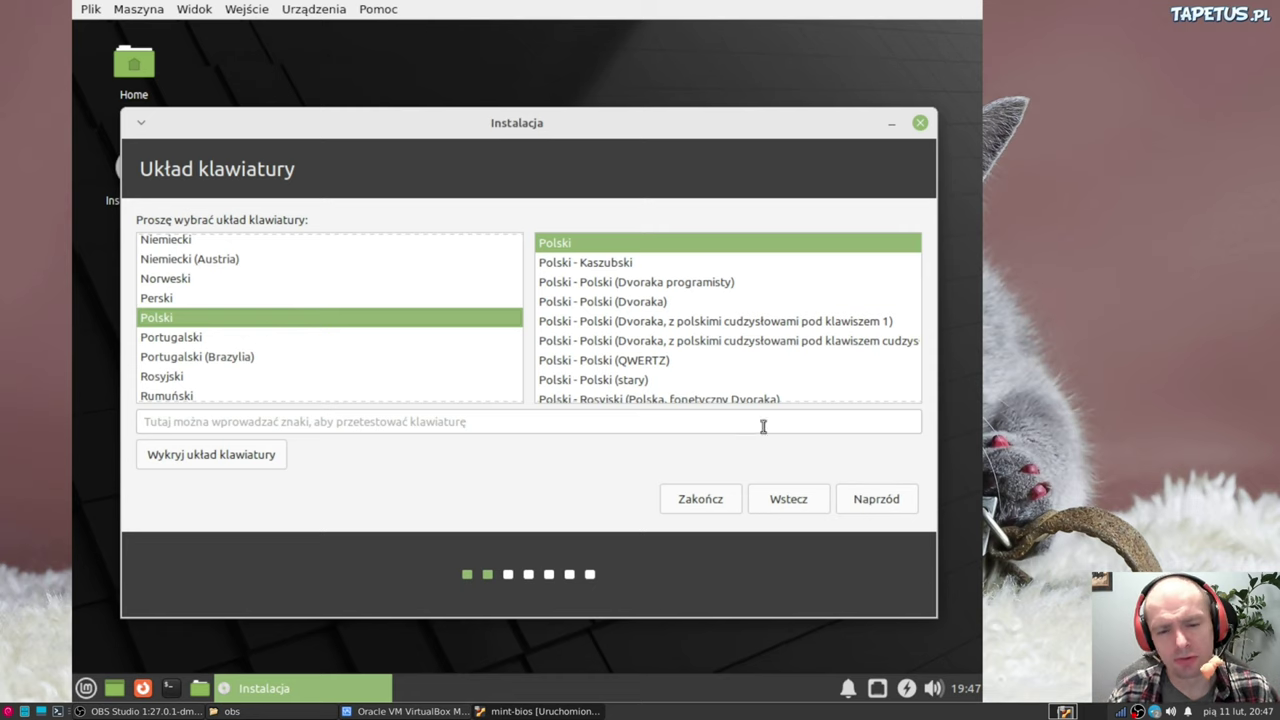
Verify the Polski layout by typing 'ąćśćżźńłó' in the keyboard test field
click(378, 426)
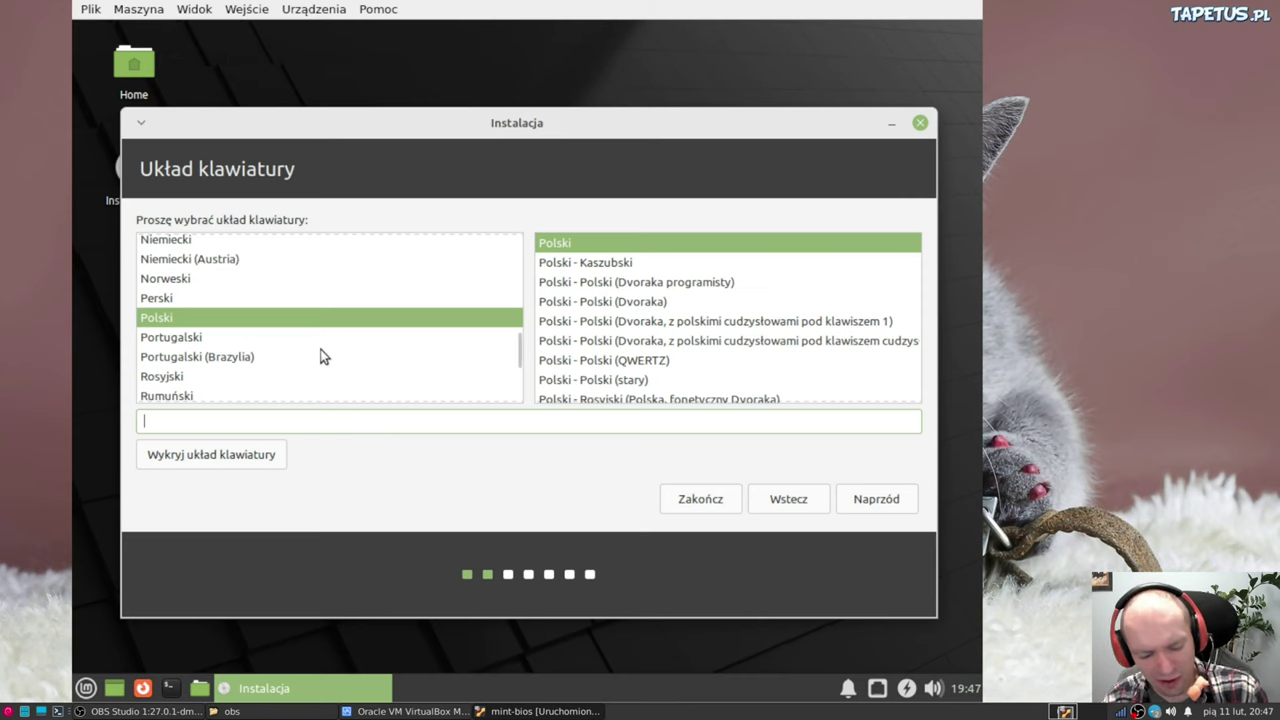
text(ą)
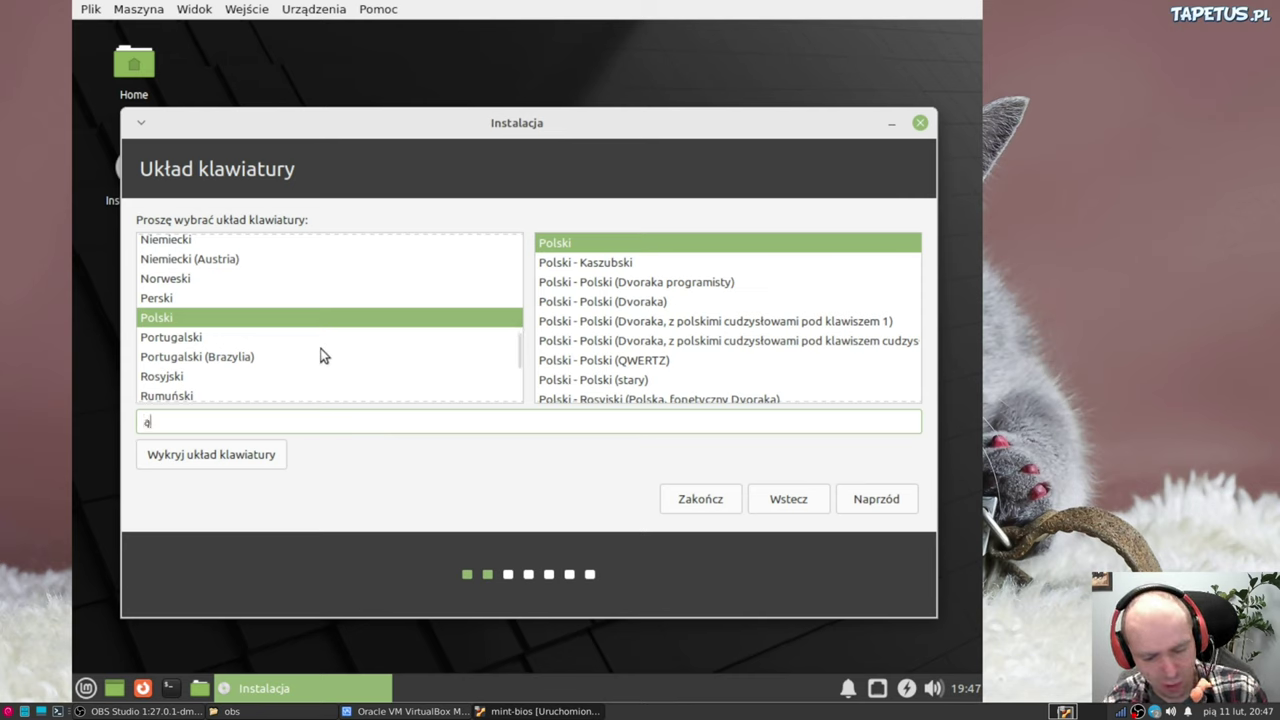
text(ć)
text(ś)
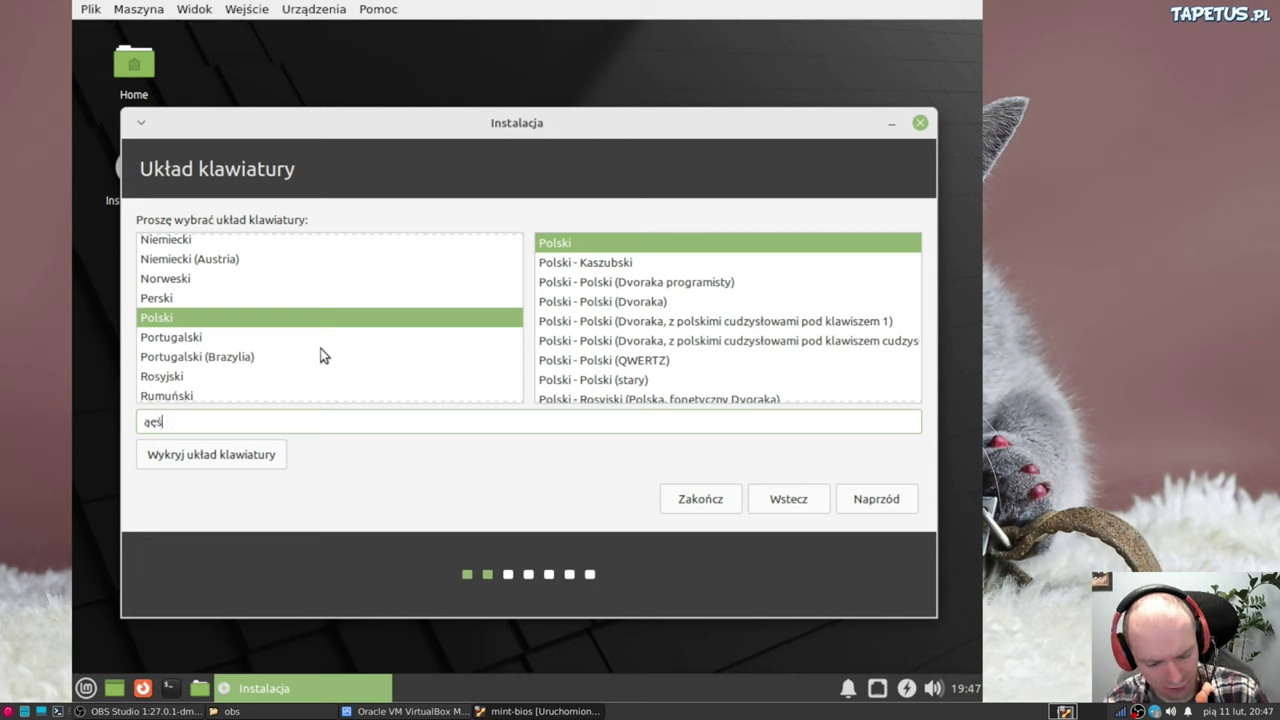
text(ćź)
text(żź)
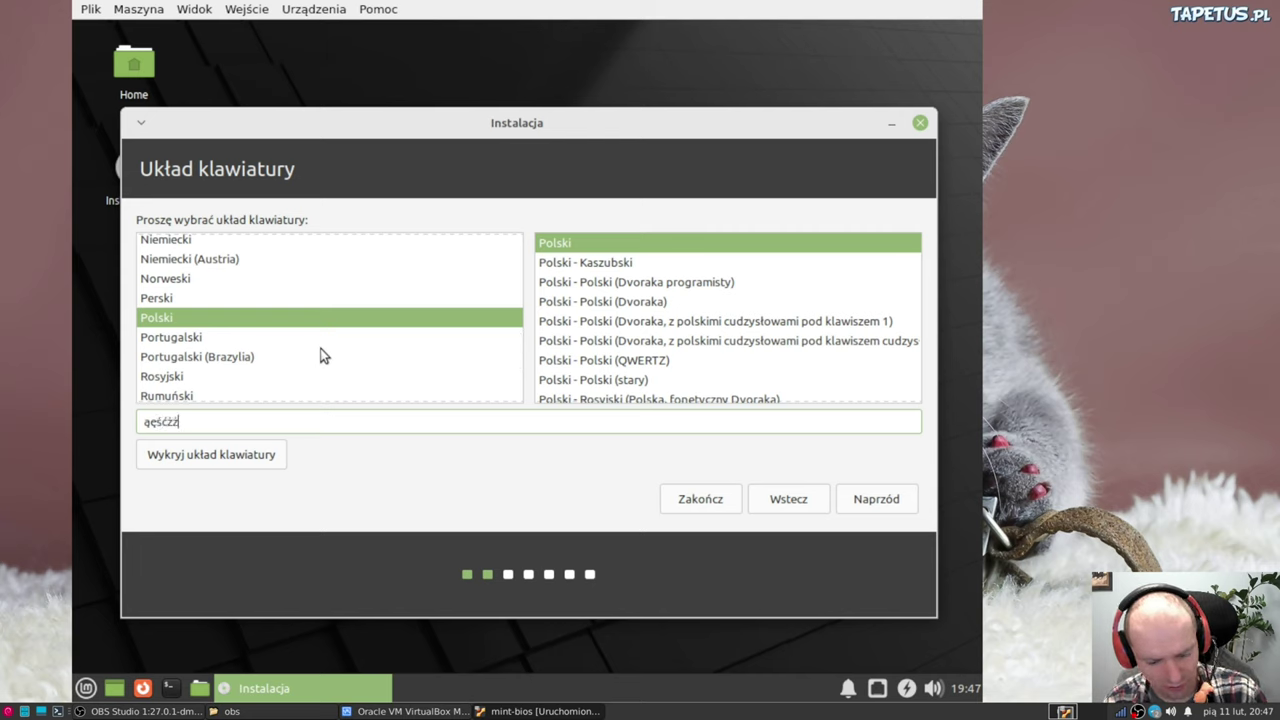
text(ńł)
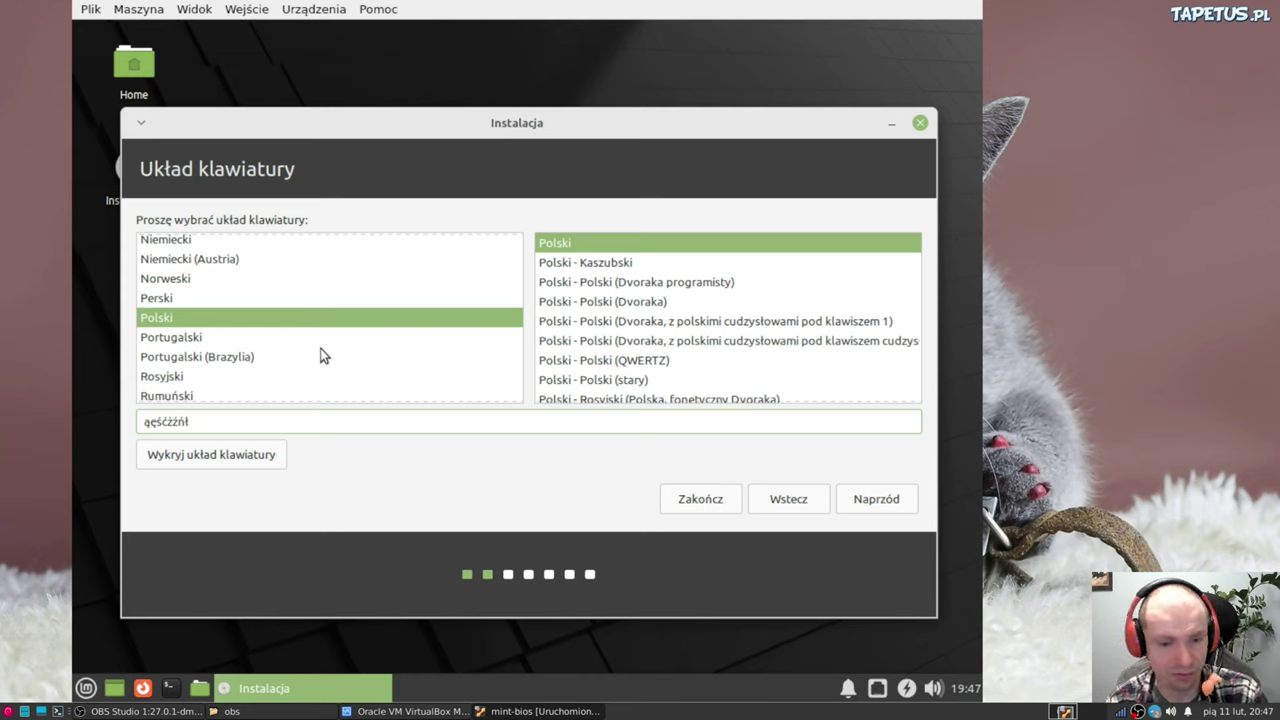
text(ó)
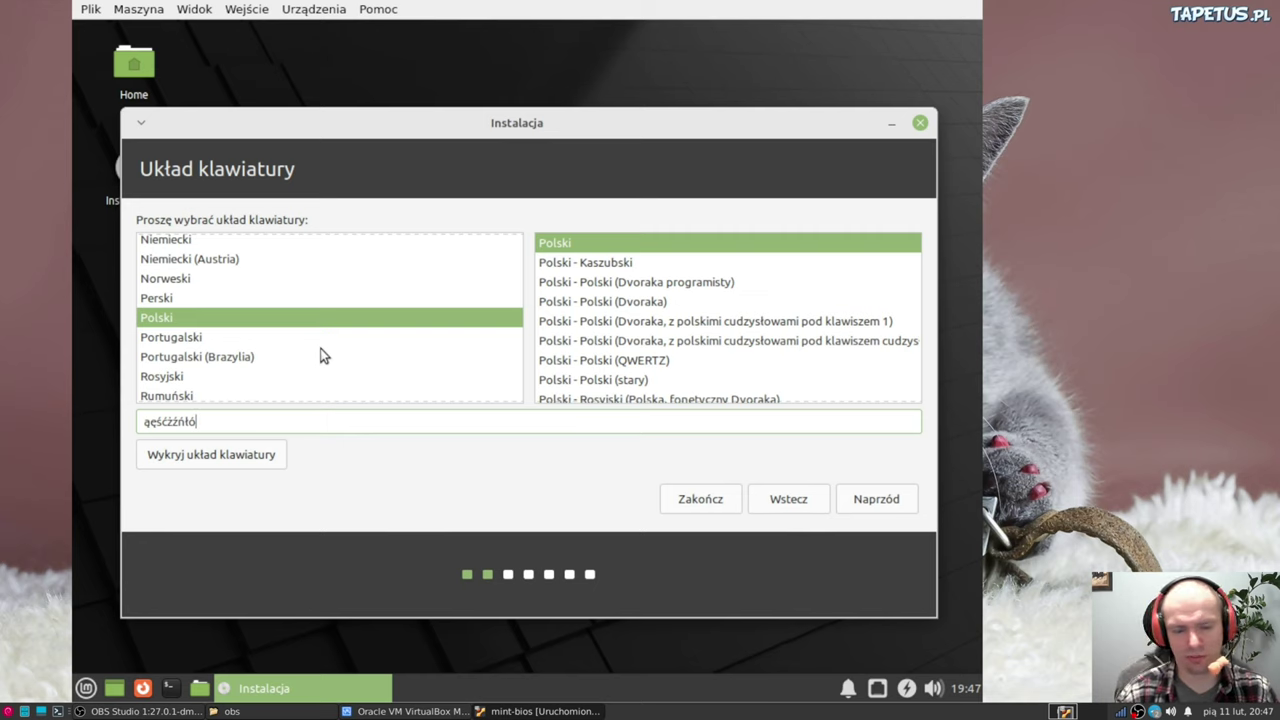
click(876, 503)
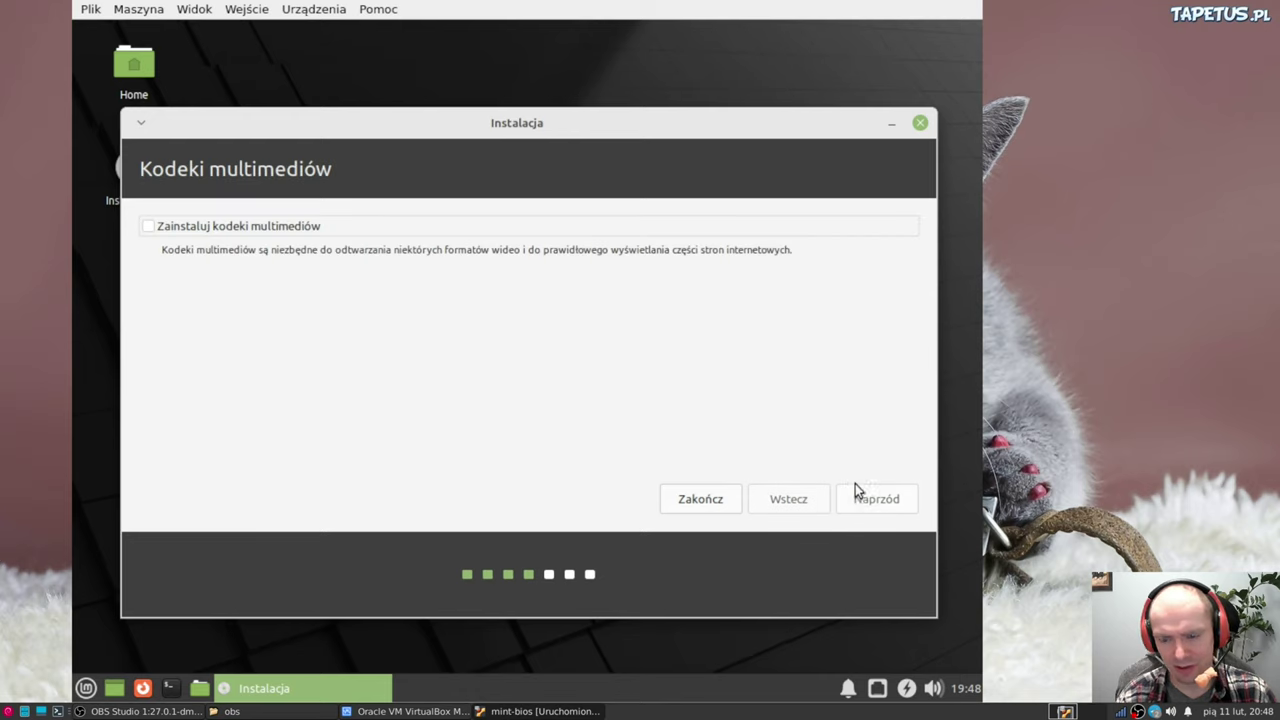
Enable 'Zainstaluj kodeki multimediów' and continue to the installation type page
click(149, 230)
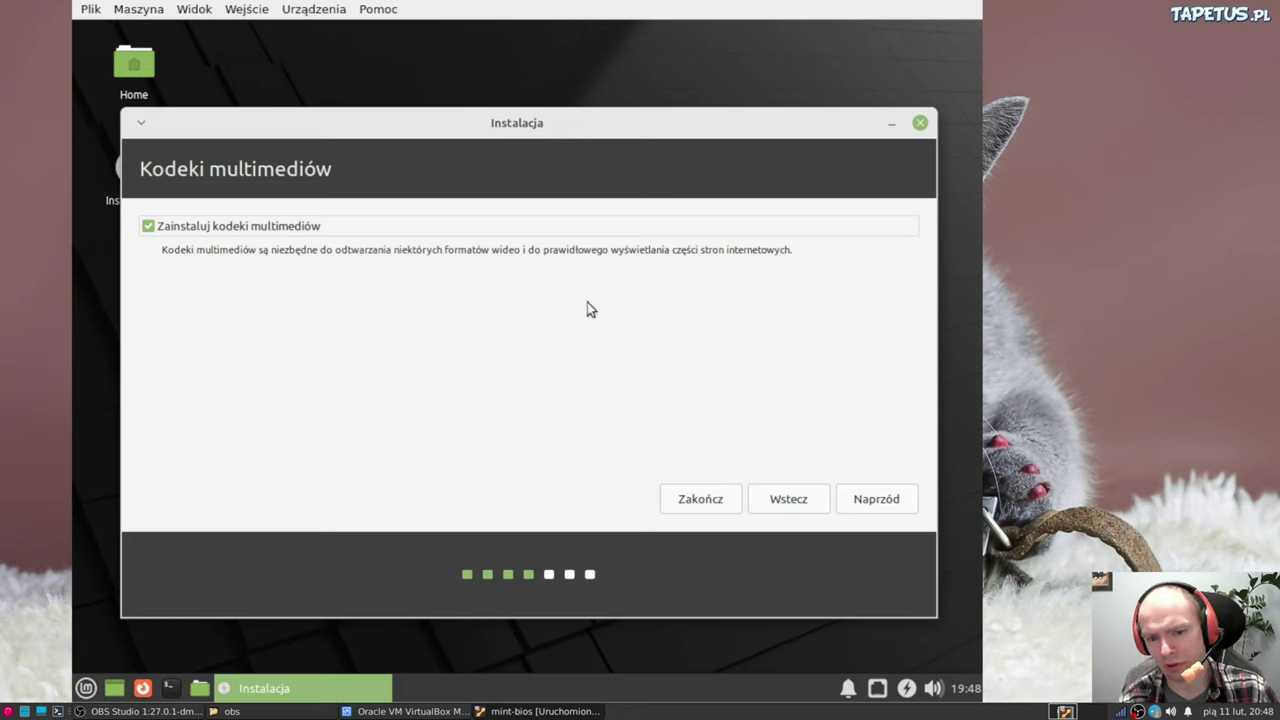
click(885, 508)
click(885, 508)
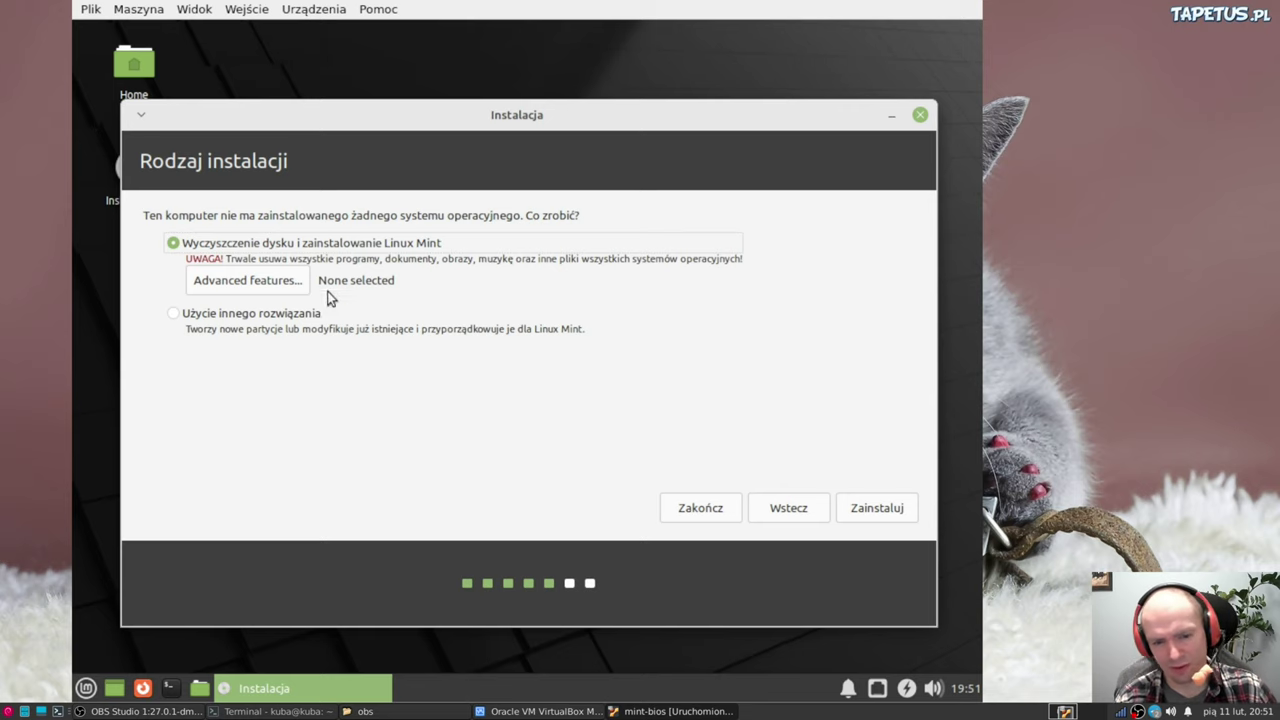
Choose 'Użycie innego rozwiązania' to partition the disk manually
click(176, 316)
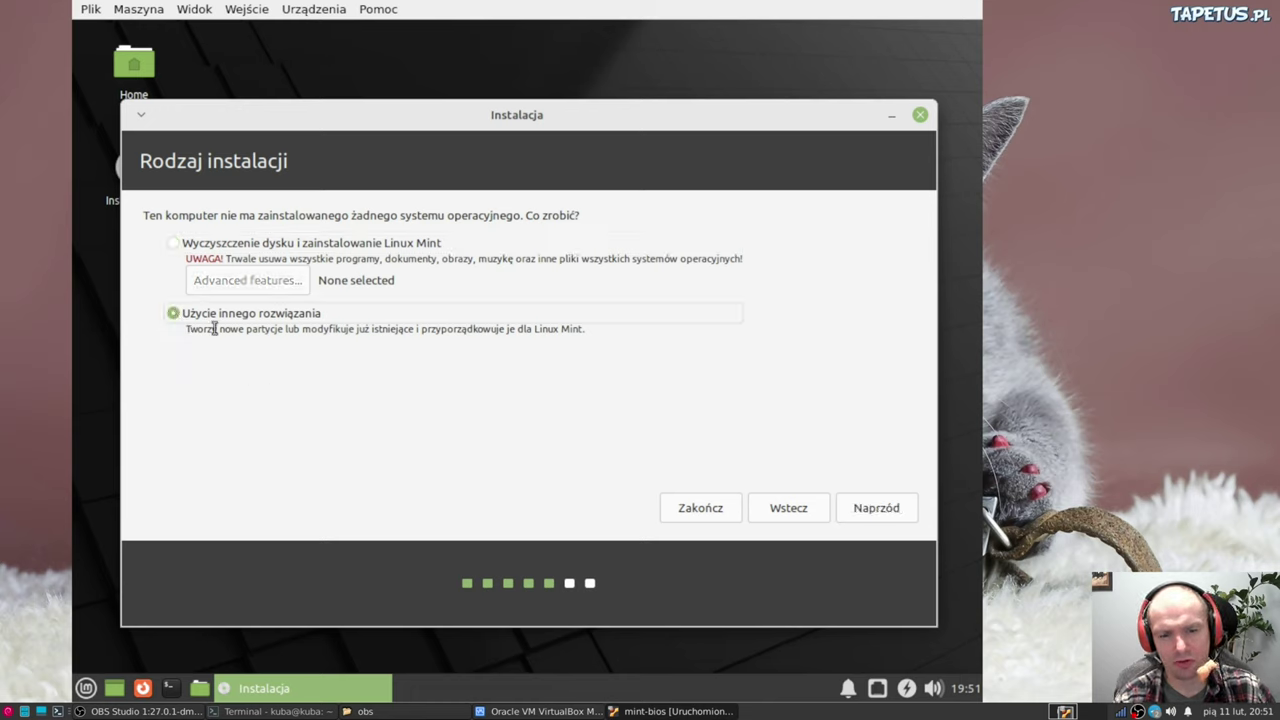
click(873, 508)
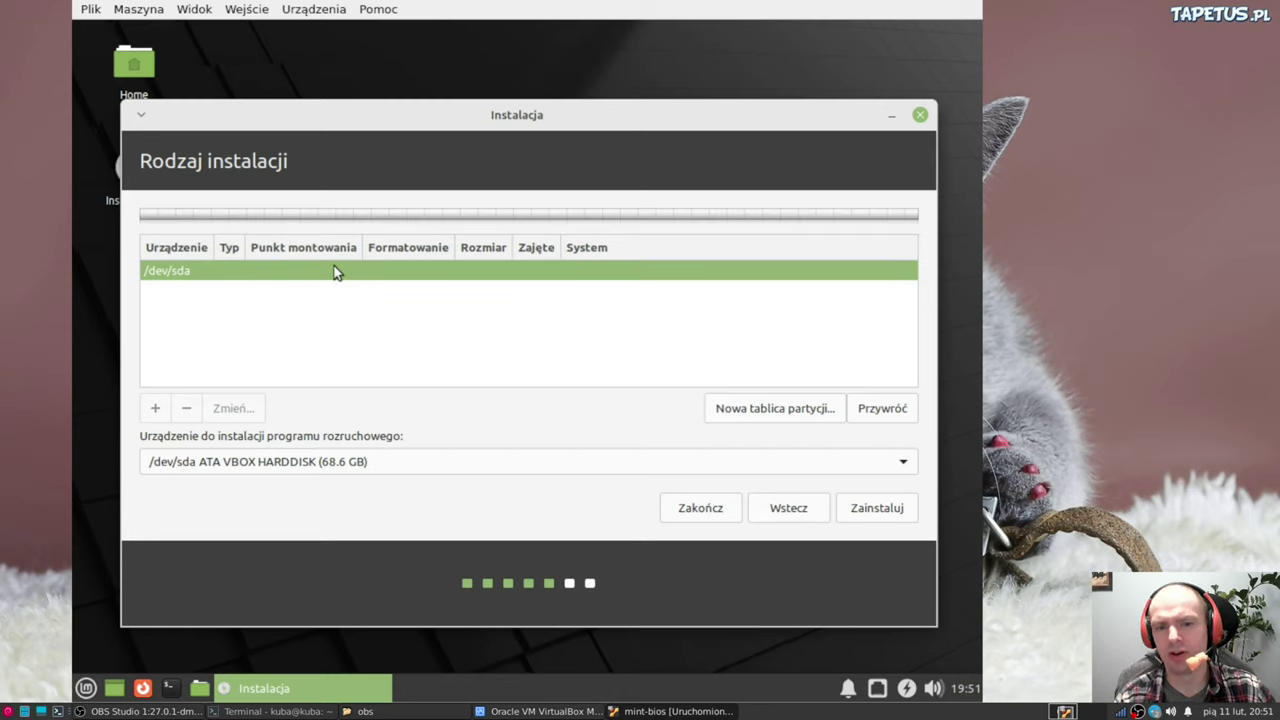
Create a new empty partition table on /dev/sda and select its 68646 MB free space
click(730, 404)
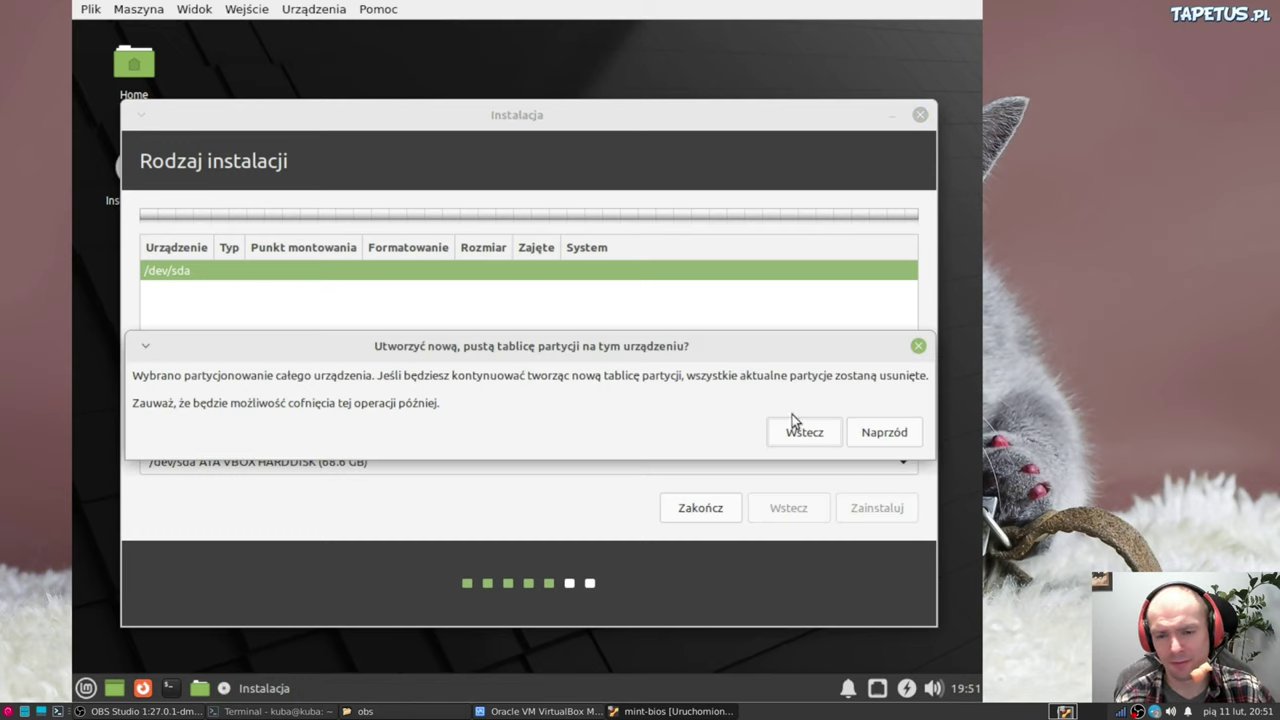
click(873, 436)
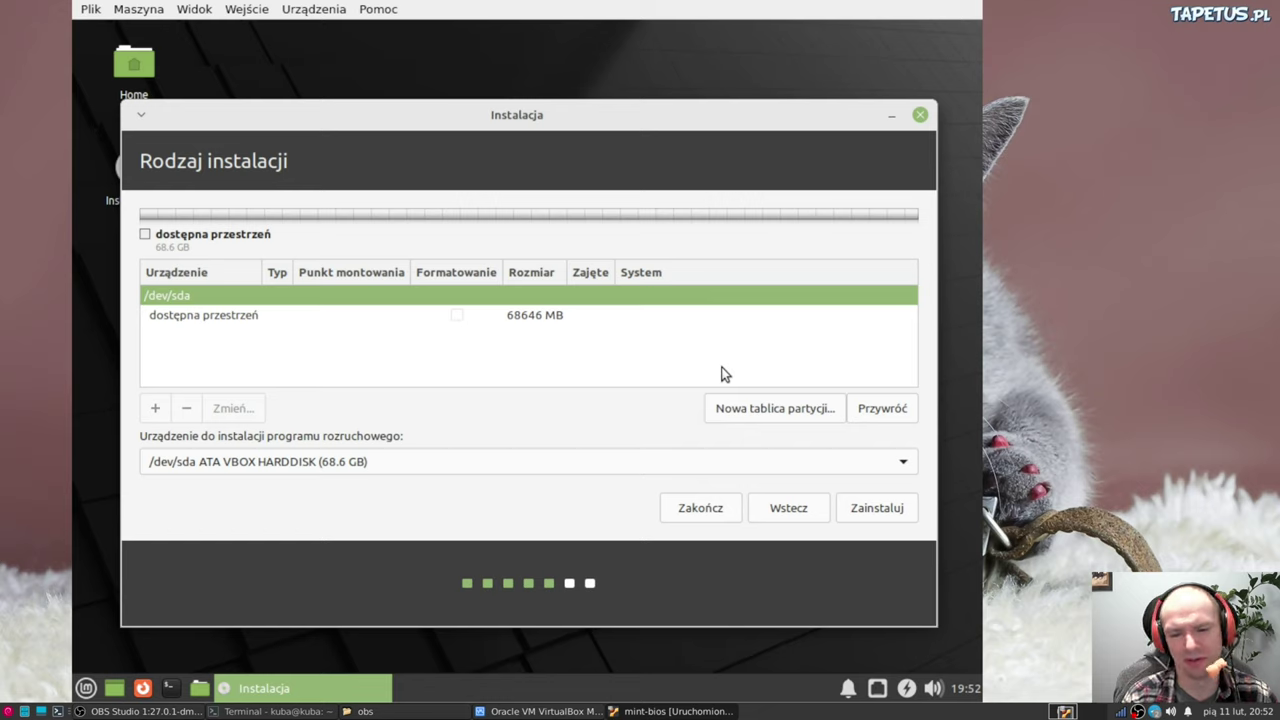
click(240, 320)
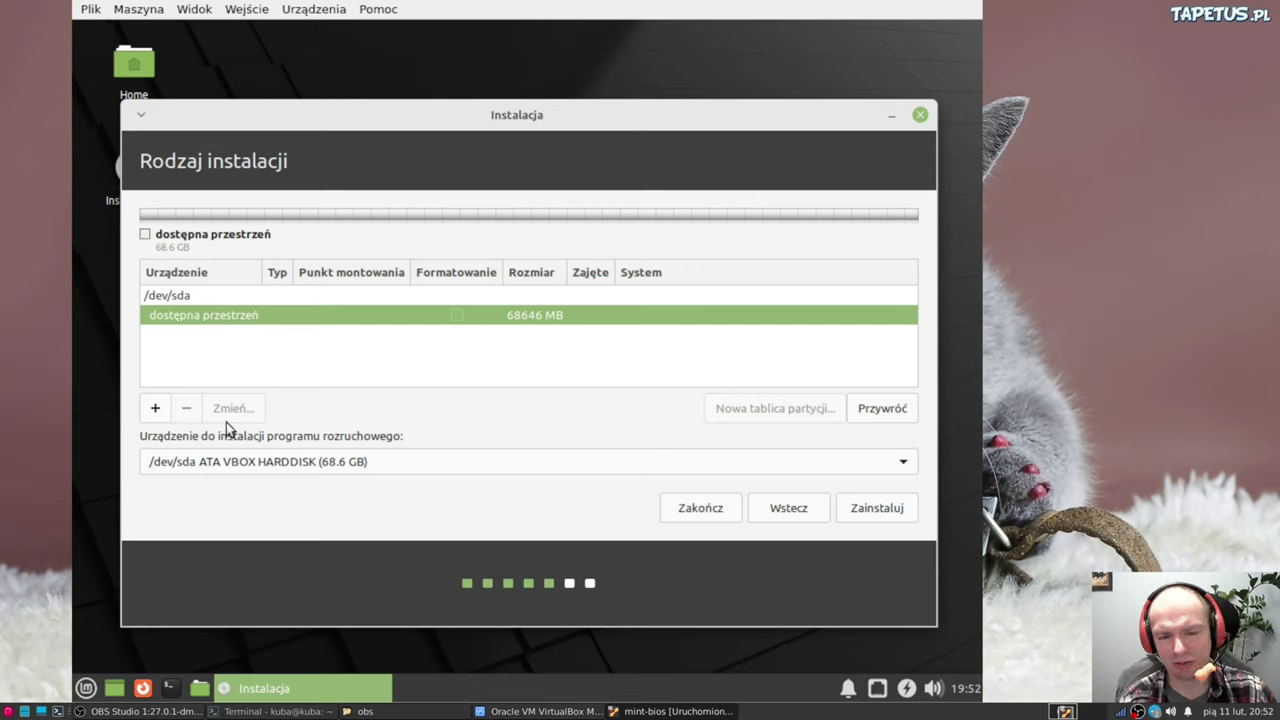
Create a 500 MB ext4 partition mounted at /boot in the free space
click(156, 409)
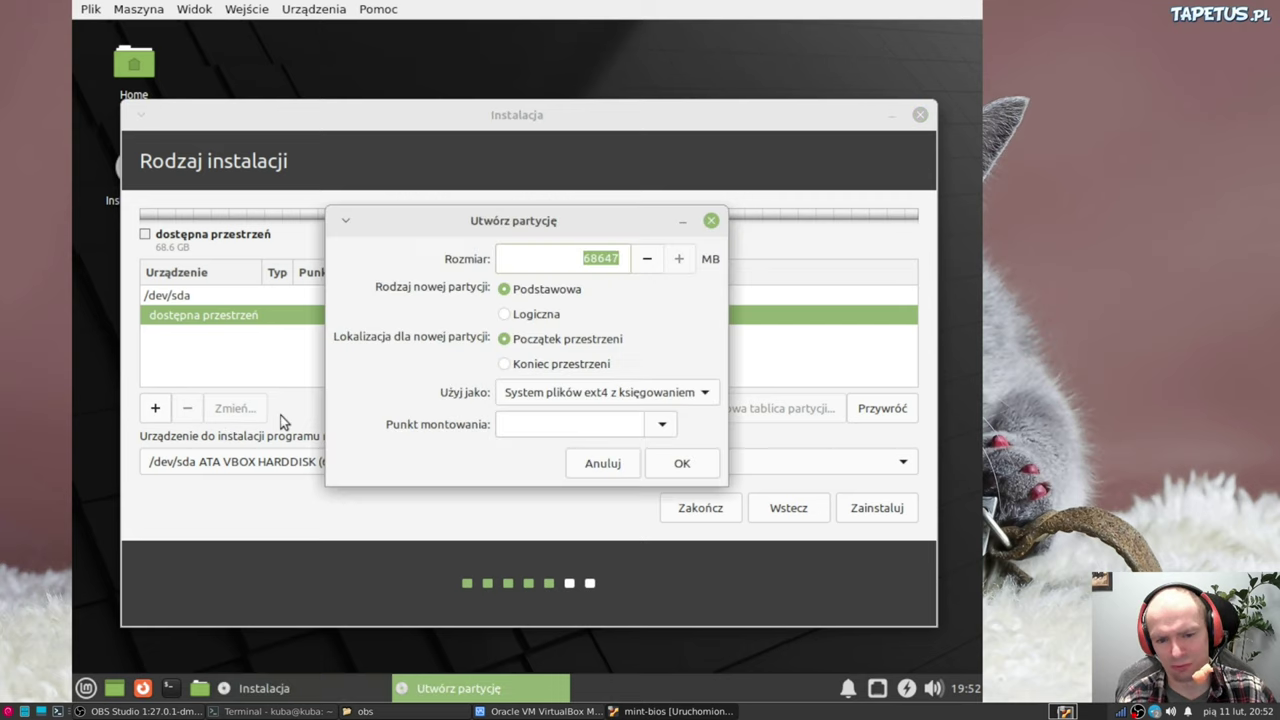
click(577, 252)
drag(577, 252, 643, 257)
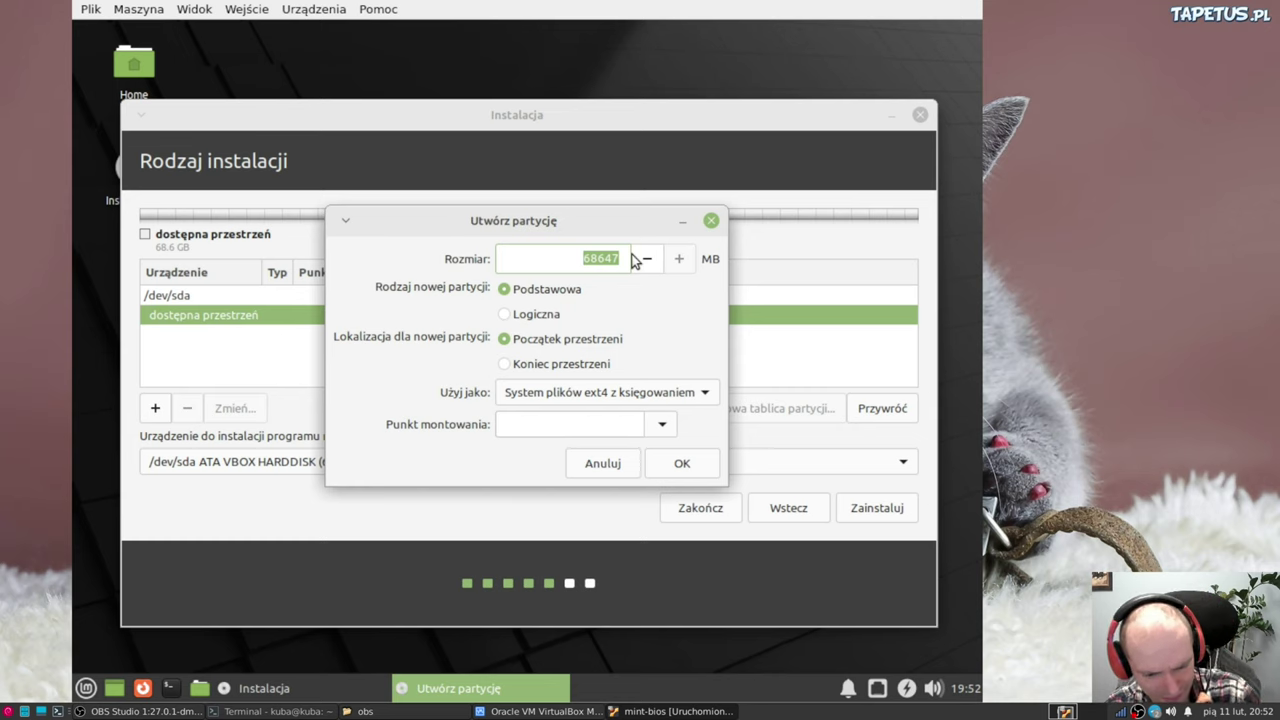
text(500)
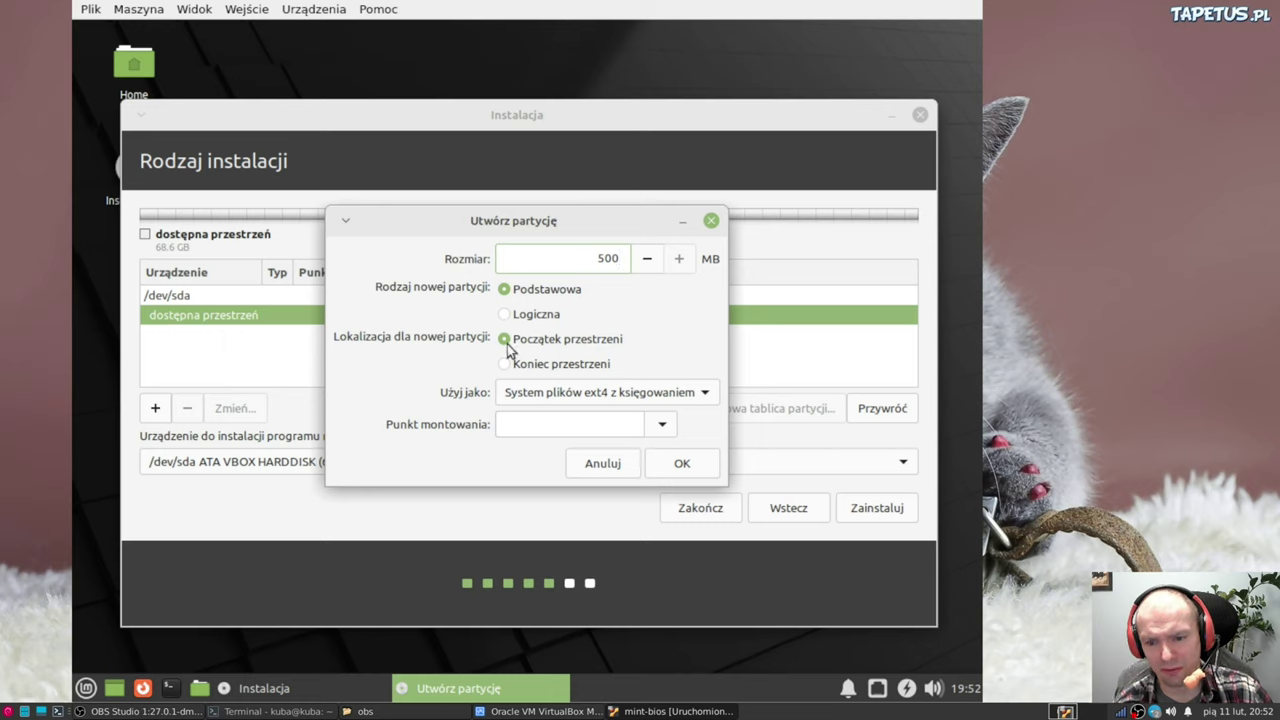
click(550, 395)
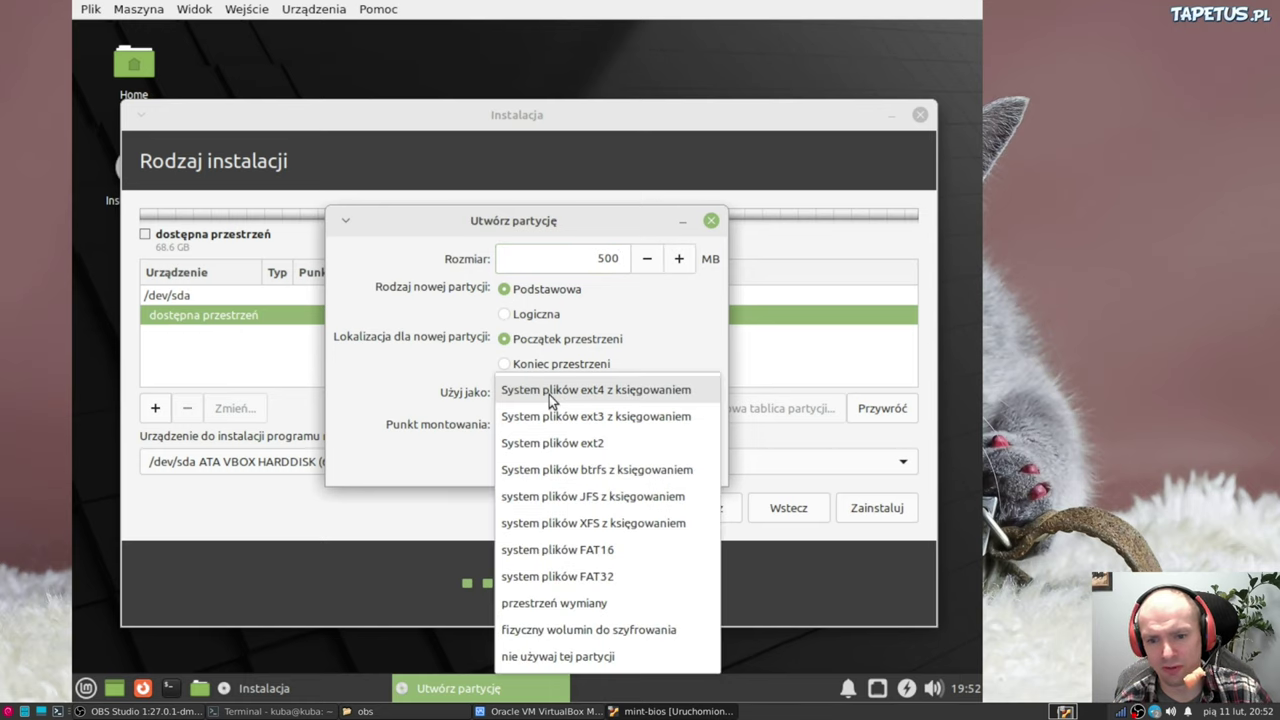
click(548, 394)
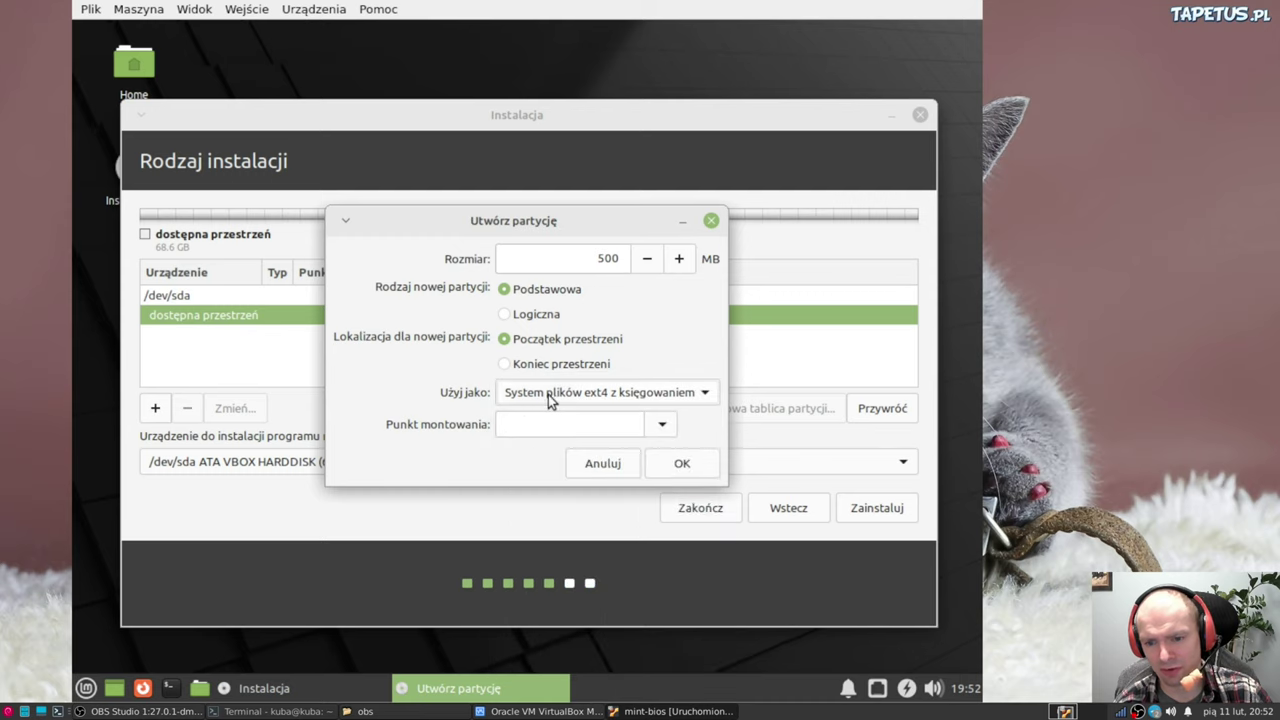
click(549, 394)
click(549, 394)
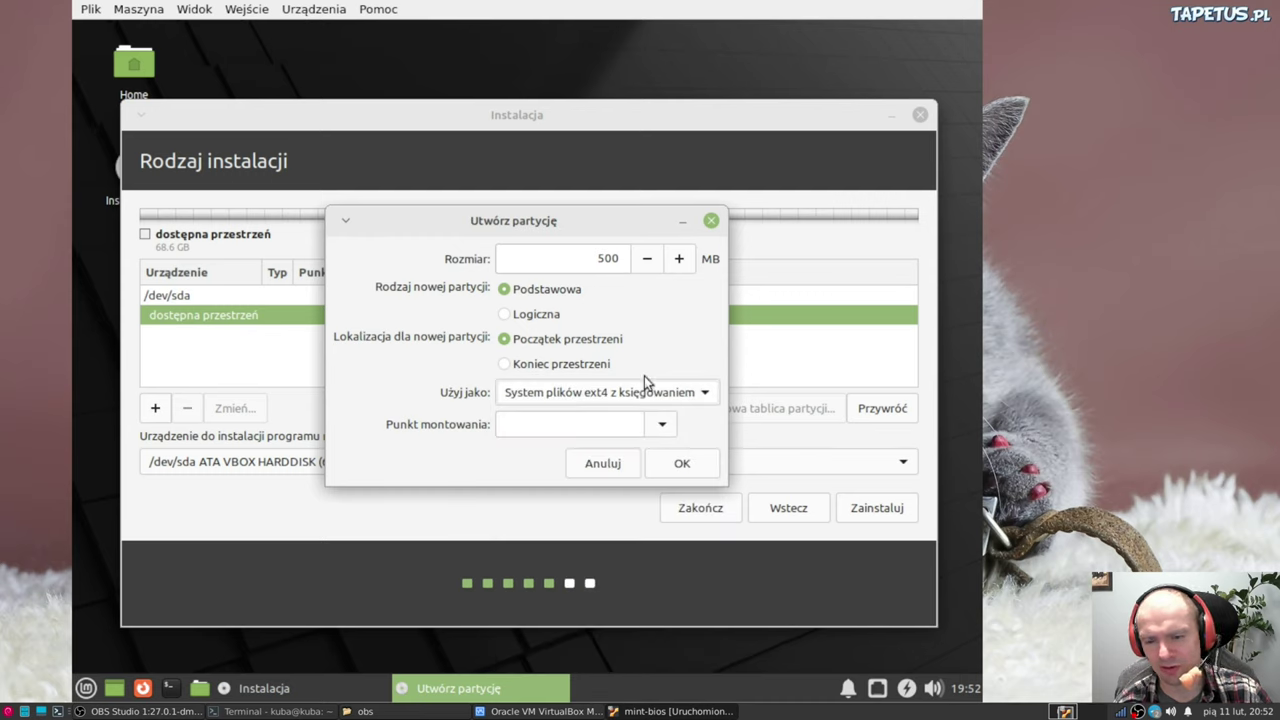
click(658, 428)
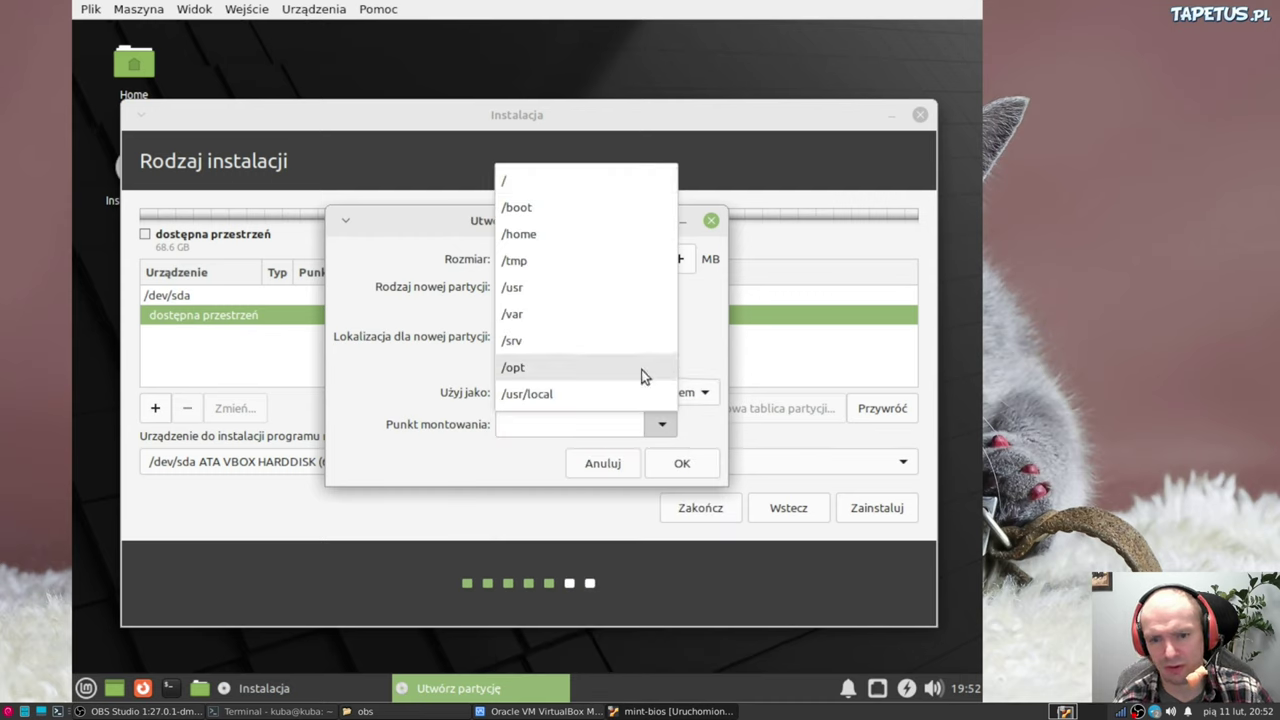
click(556, 205)
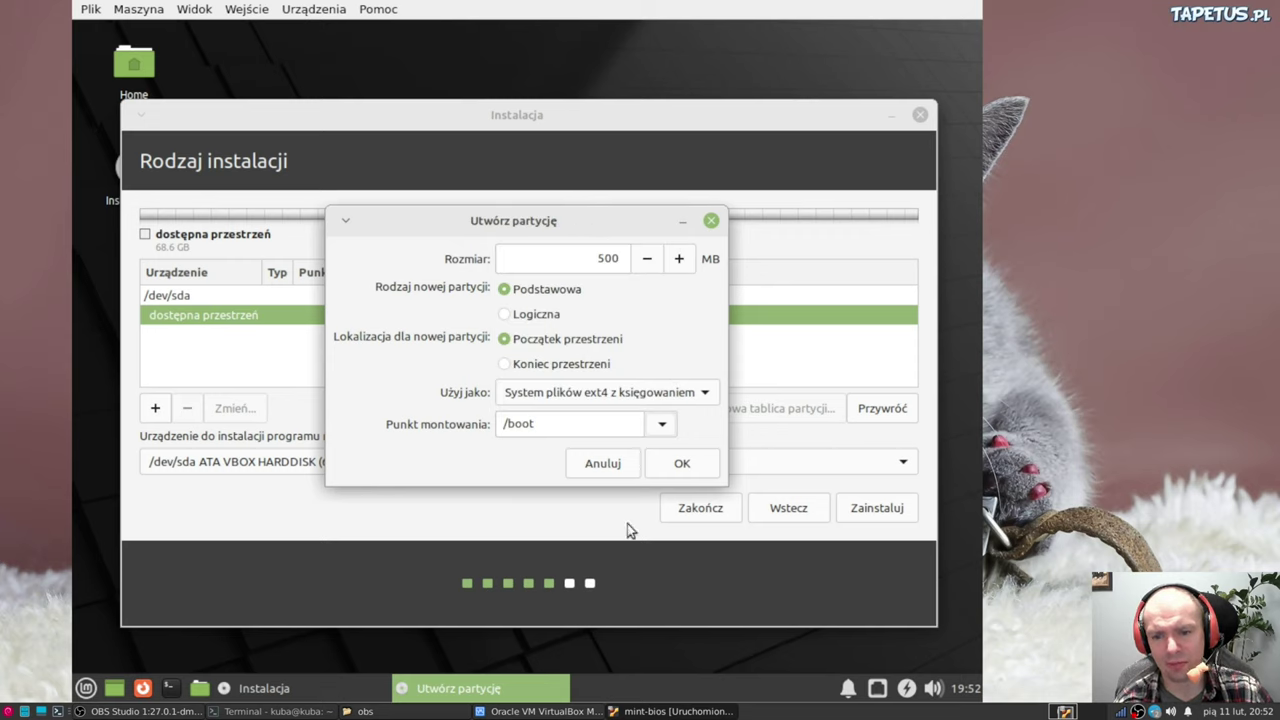
click(681, 464)
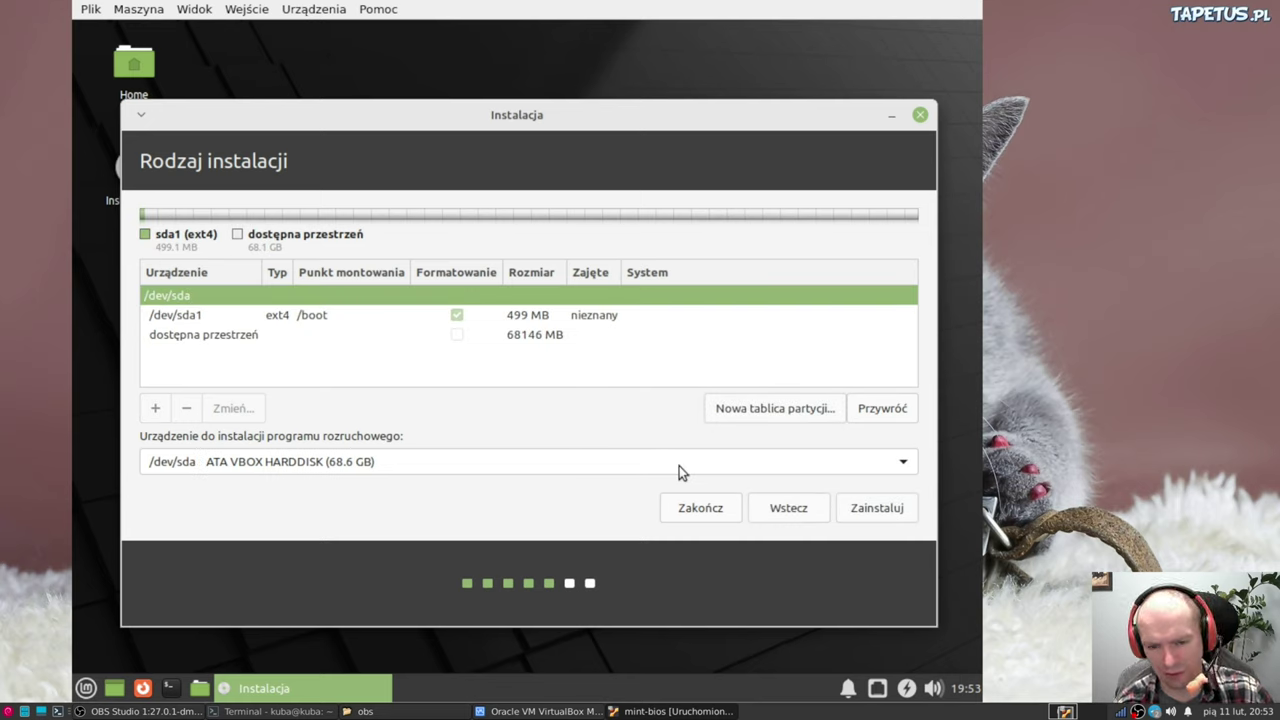
Add a primary ext4 partition mounted at / using all remaining 68145 MB
click(549, 317)
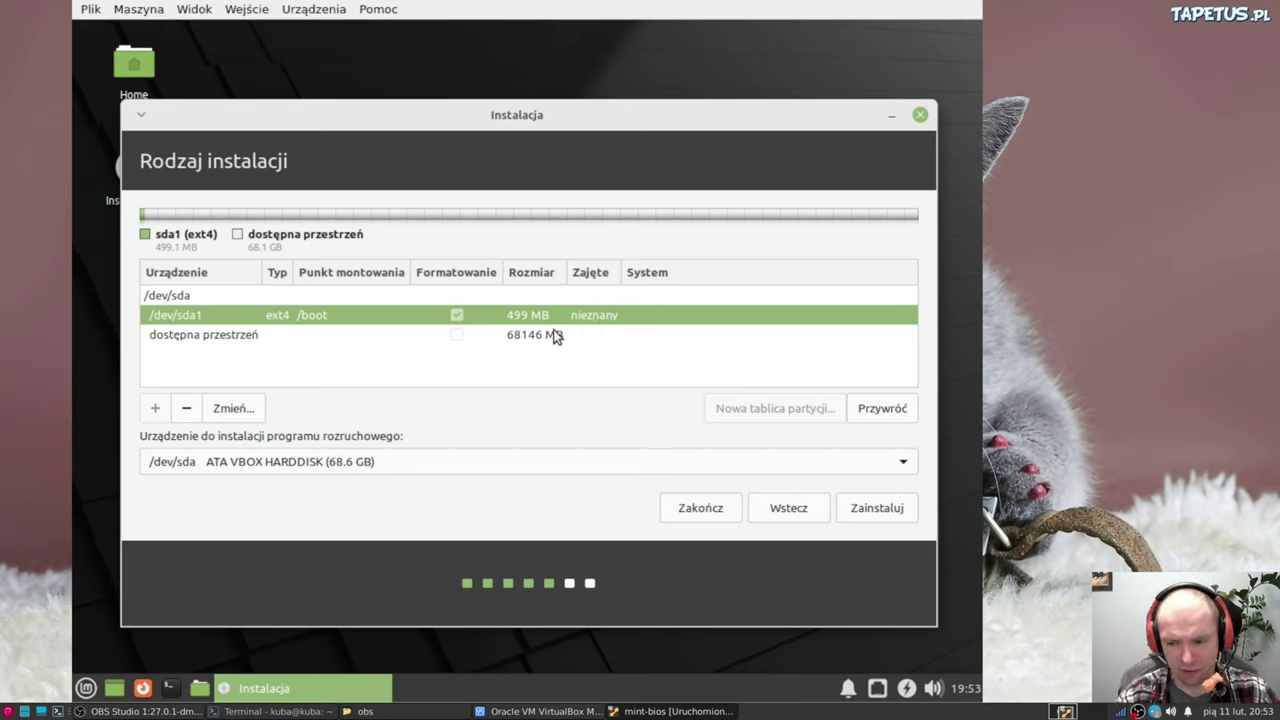
click(233, 340)
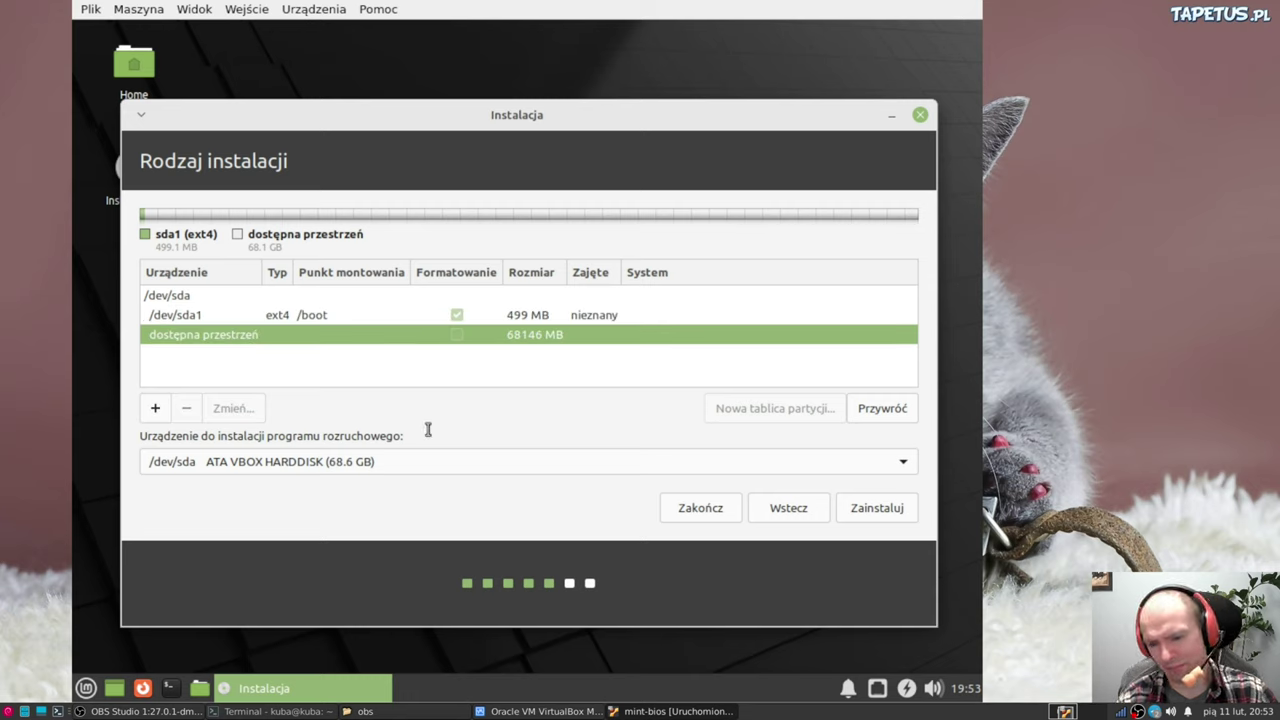
click(156, 408)
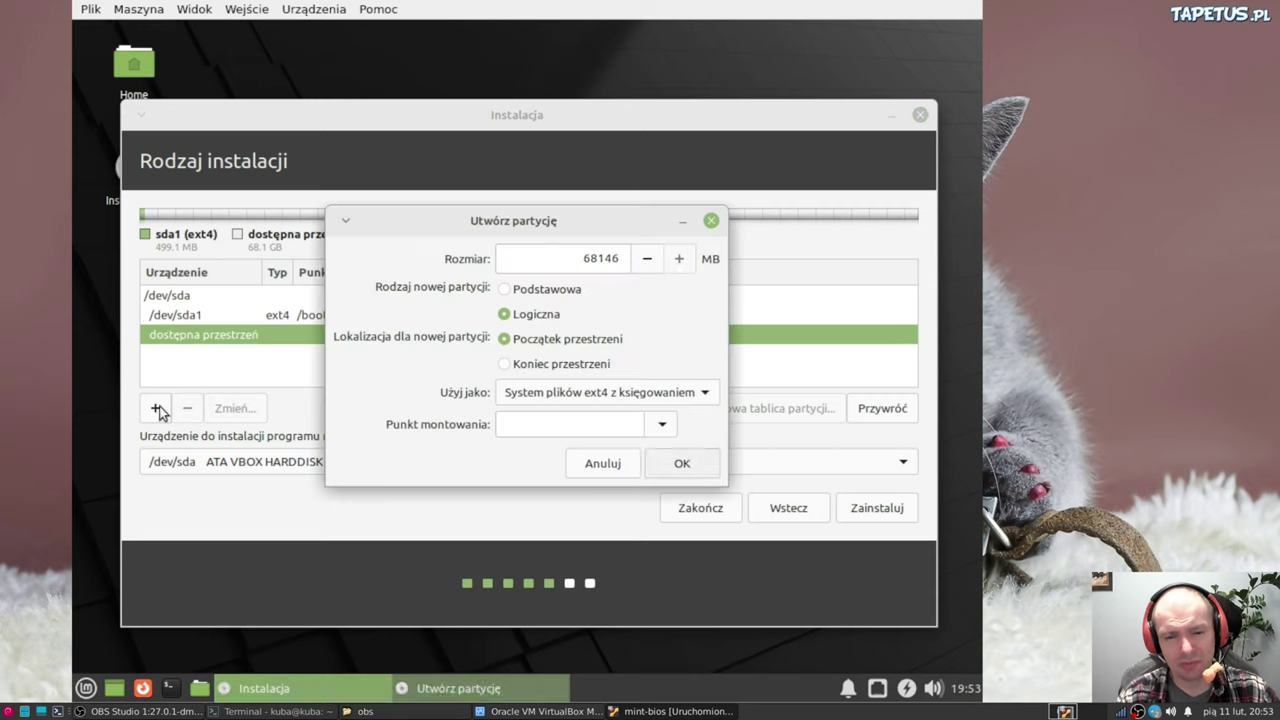
click(659, 425)
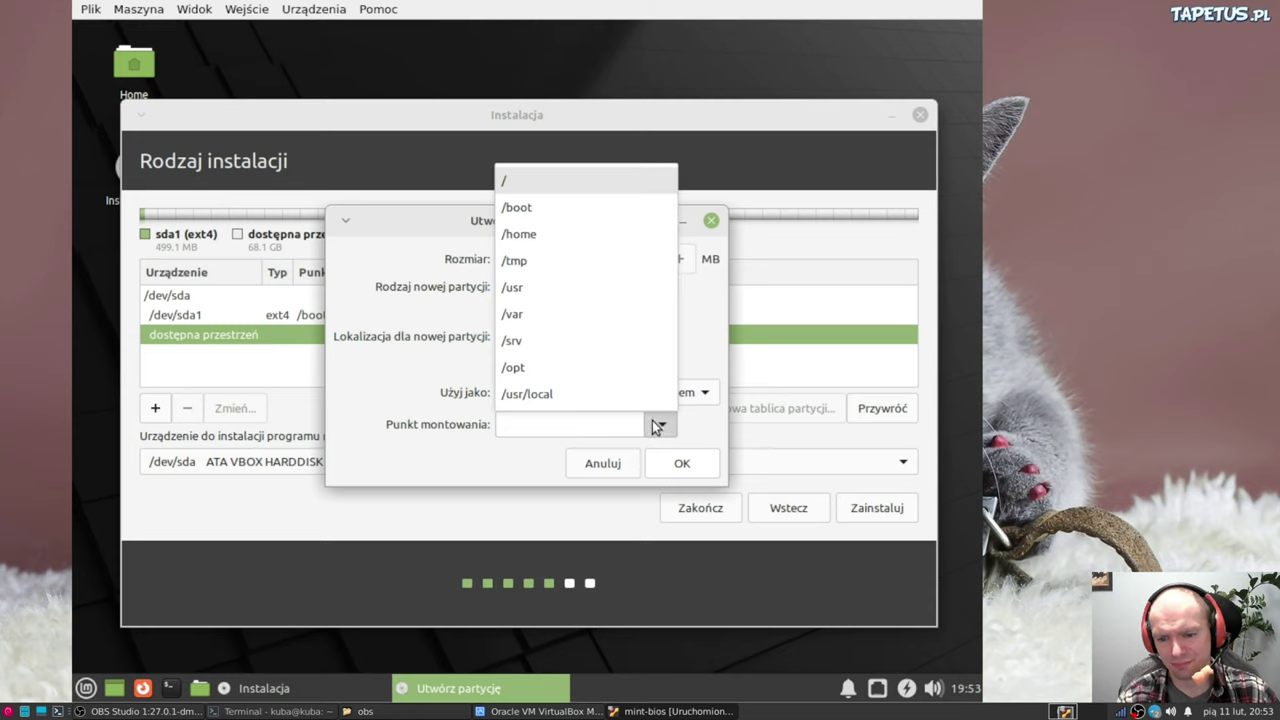
click(524, 183)
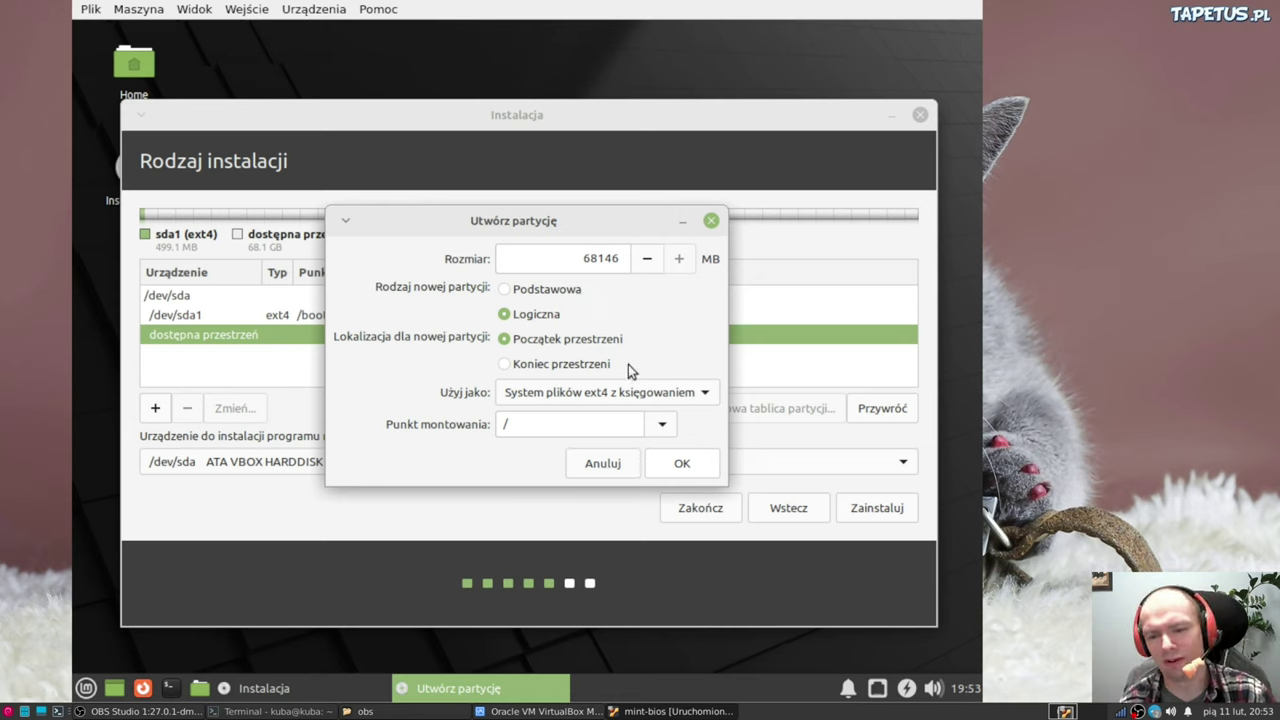
click(592, 294)
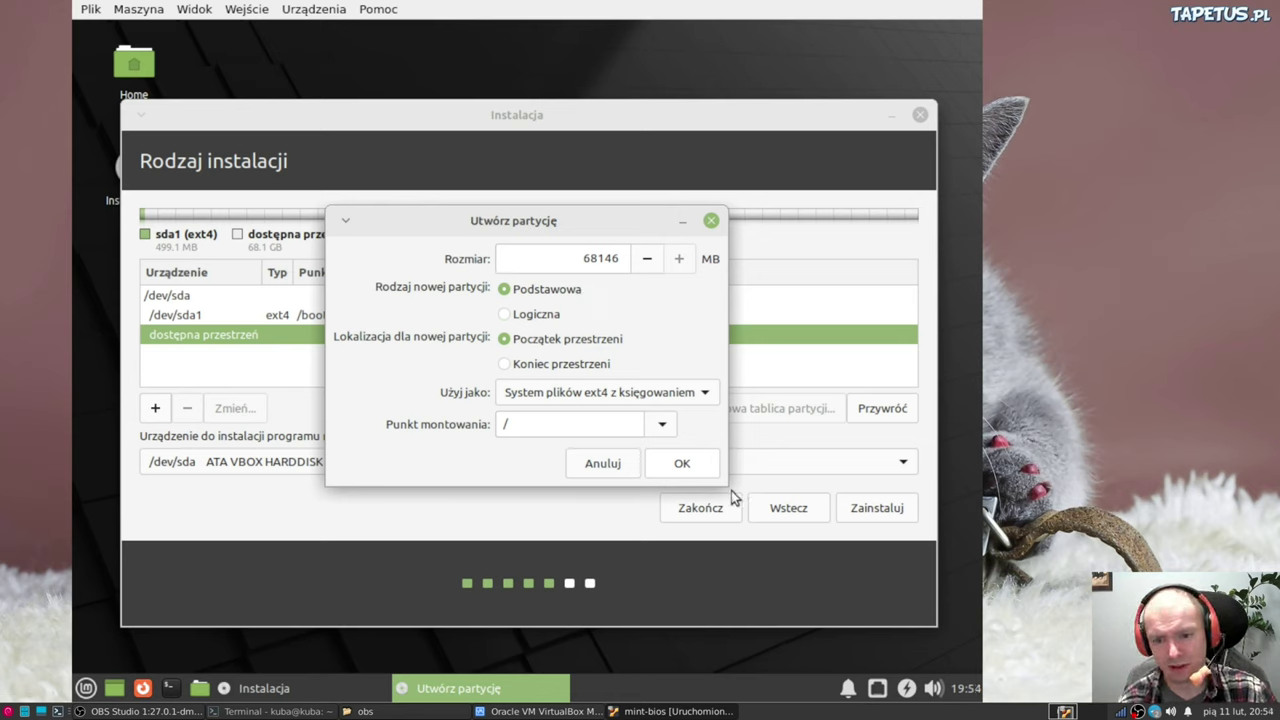
click(677, 471)
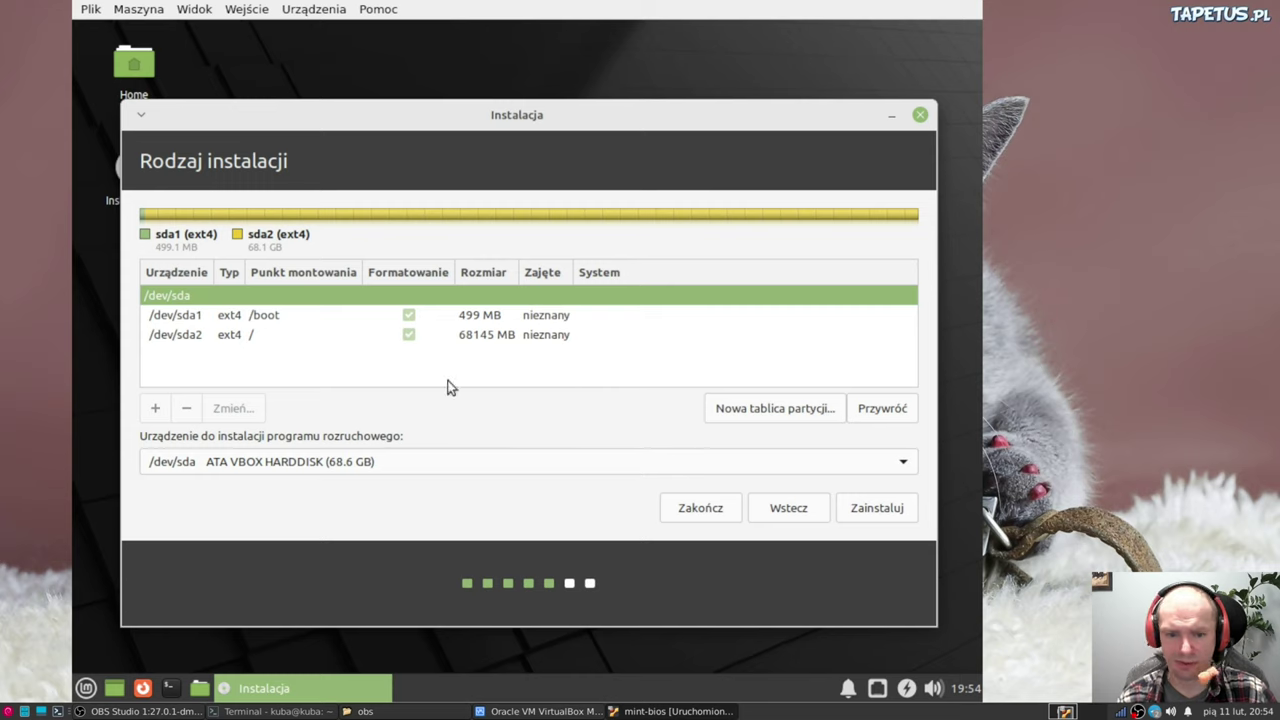
Delete the full-disk /dev/sda2 root partition
click(470, 338)
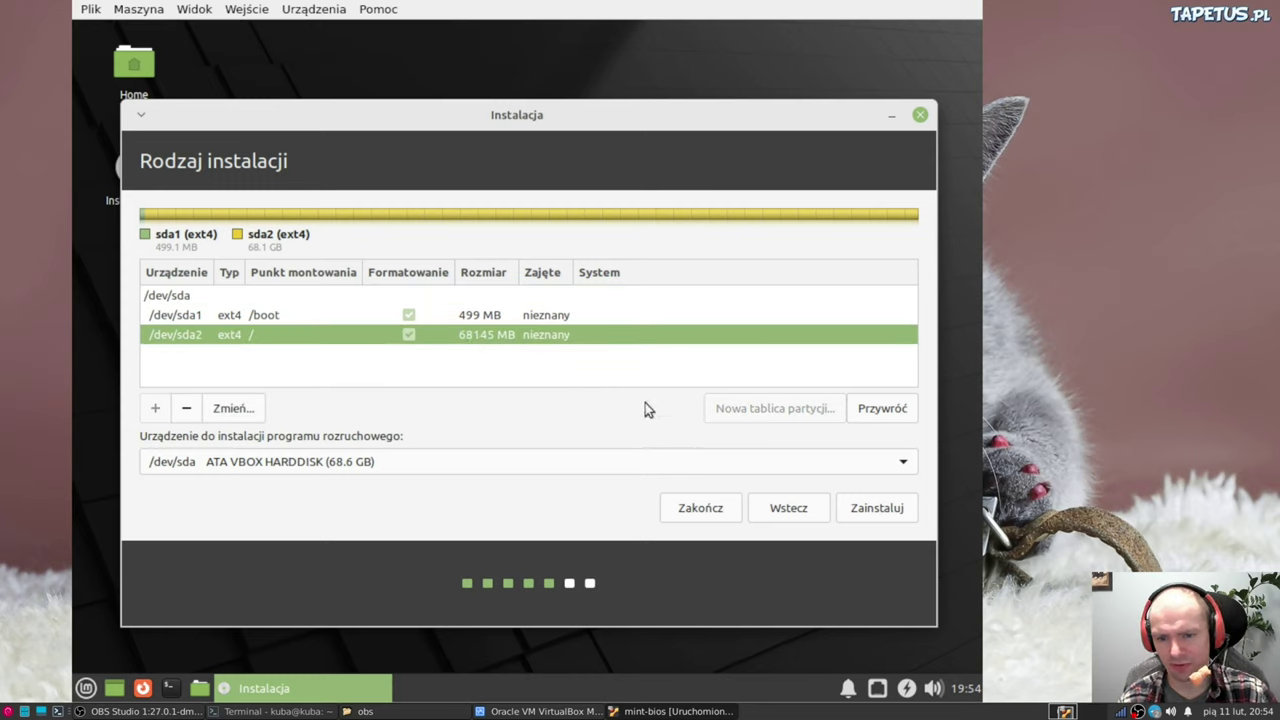
click(232, 409)
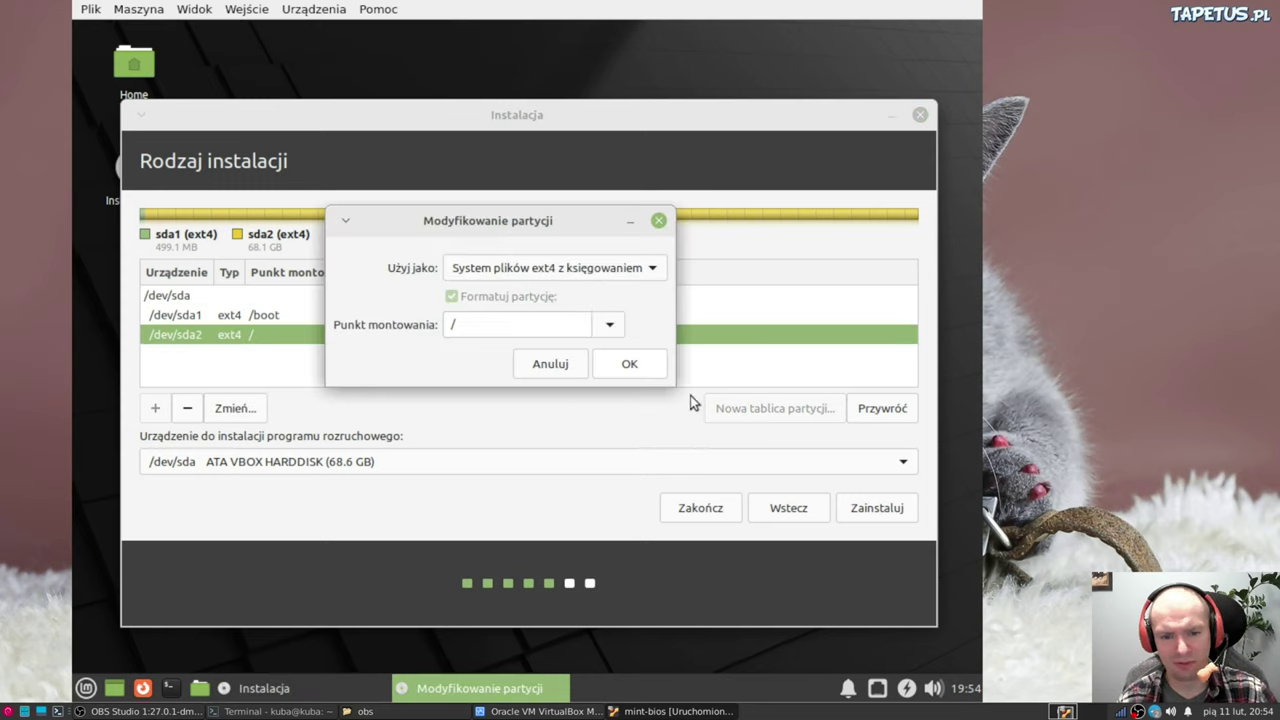
click(542, 366)
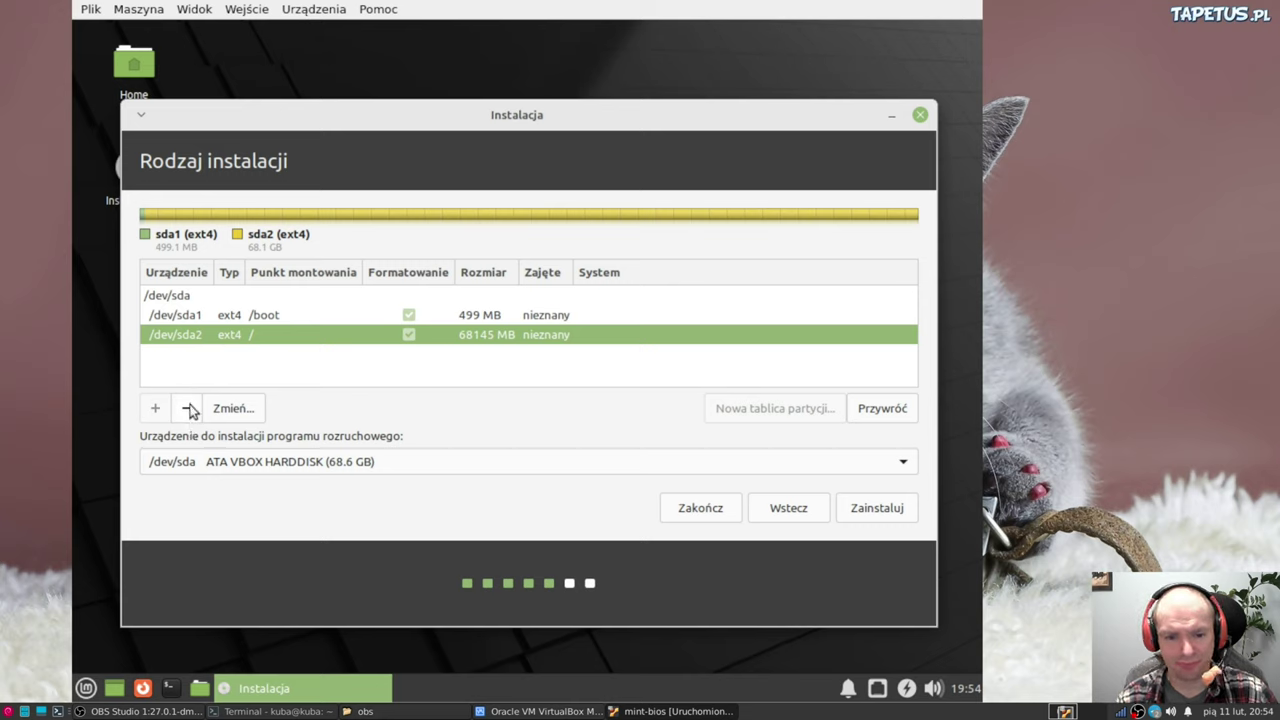
click(188, 408)
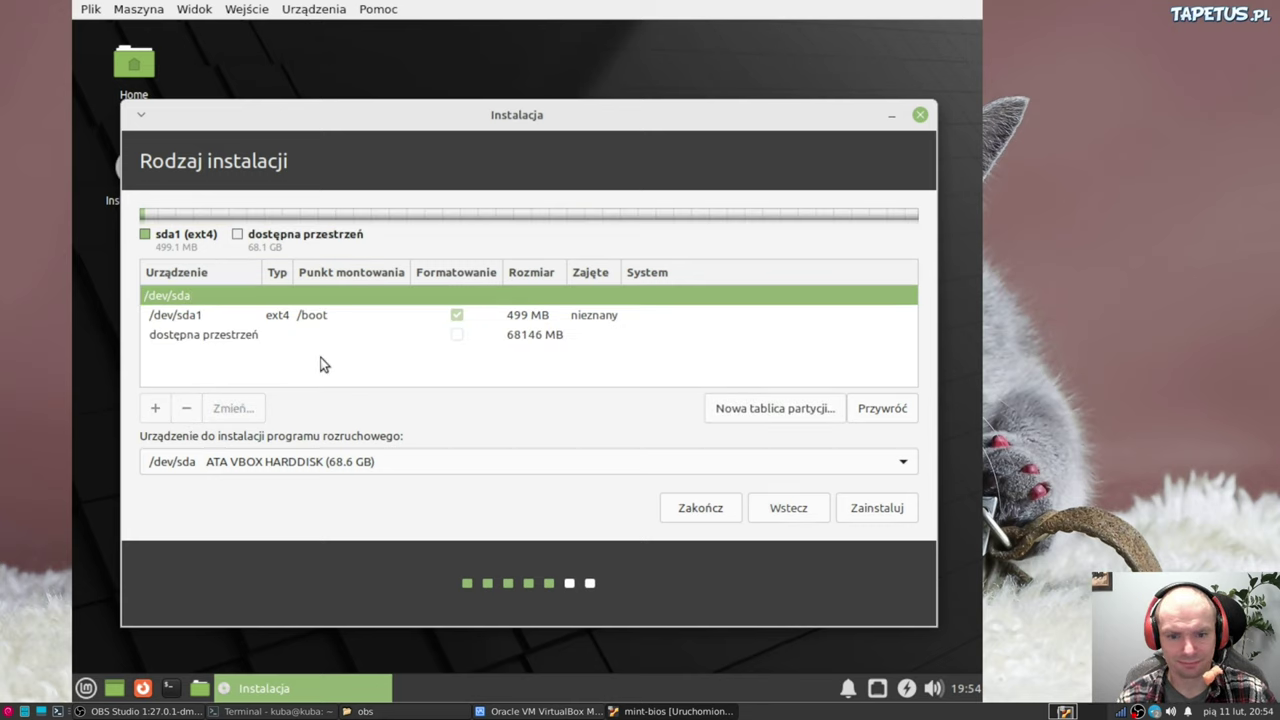
Create a 20000 MB primary partition mounted at / in the freed space
click(232, 336)
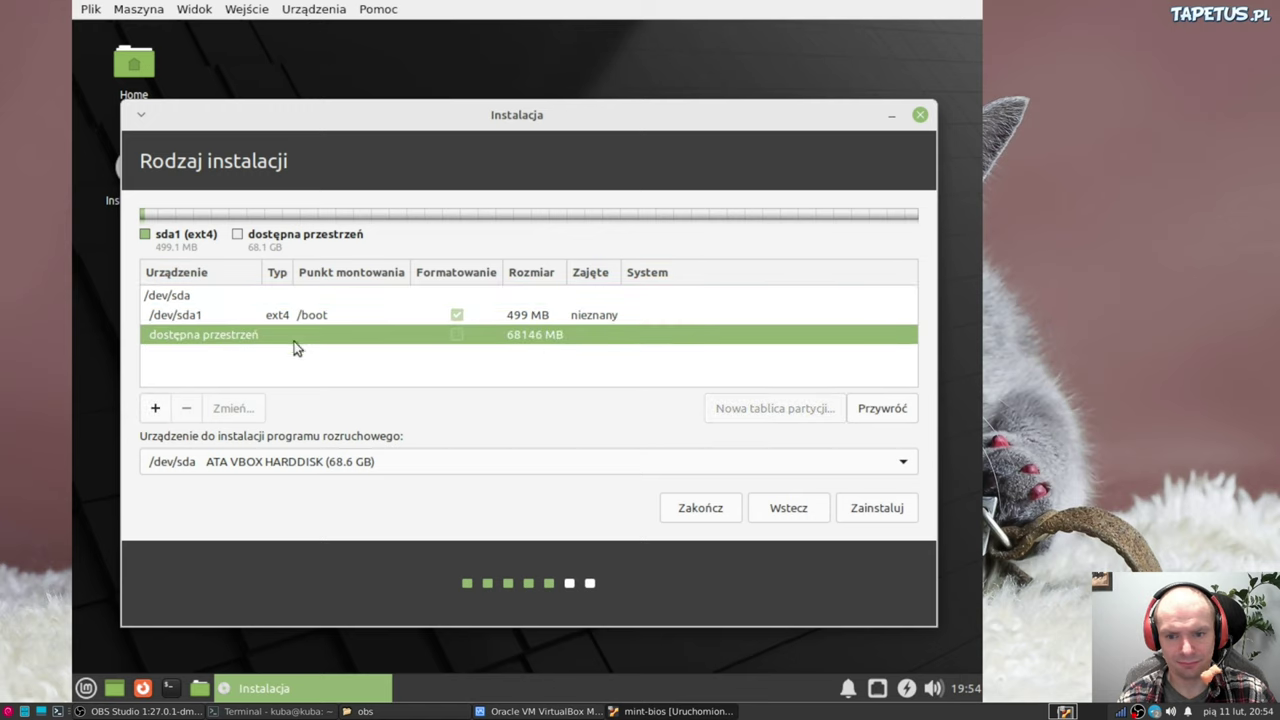
click(155, 408)
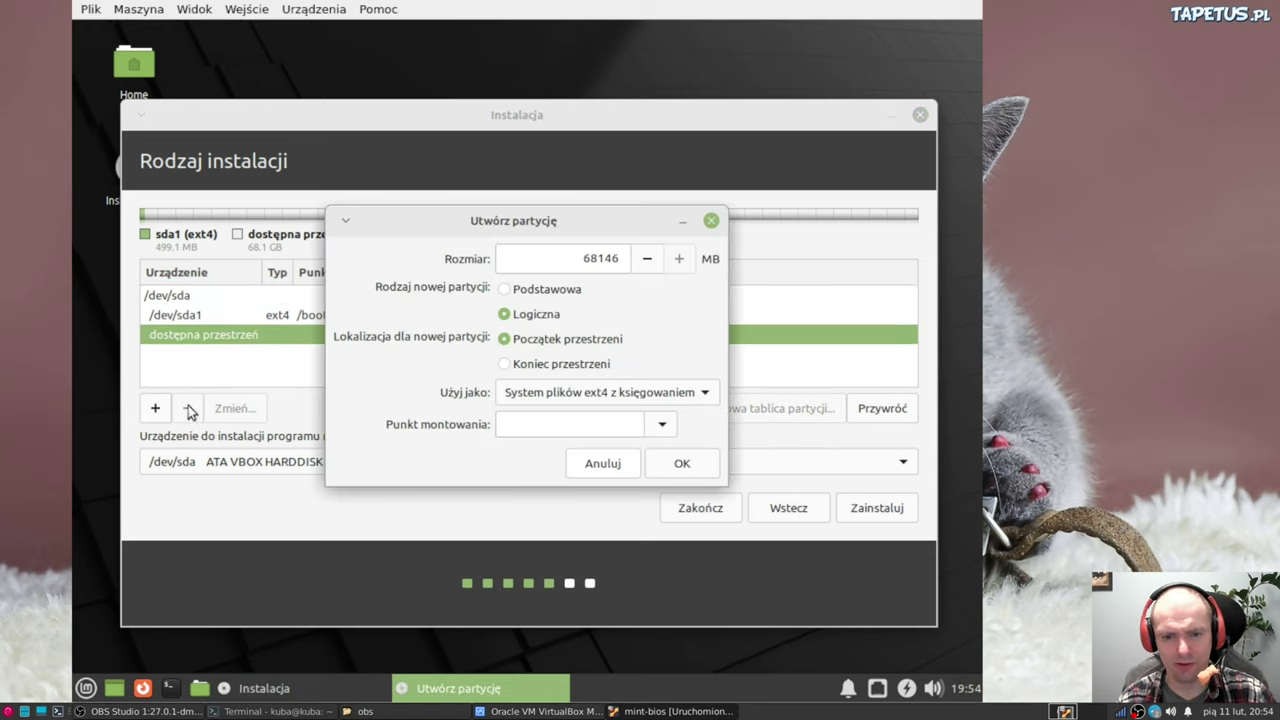
click(508, 292)
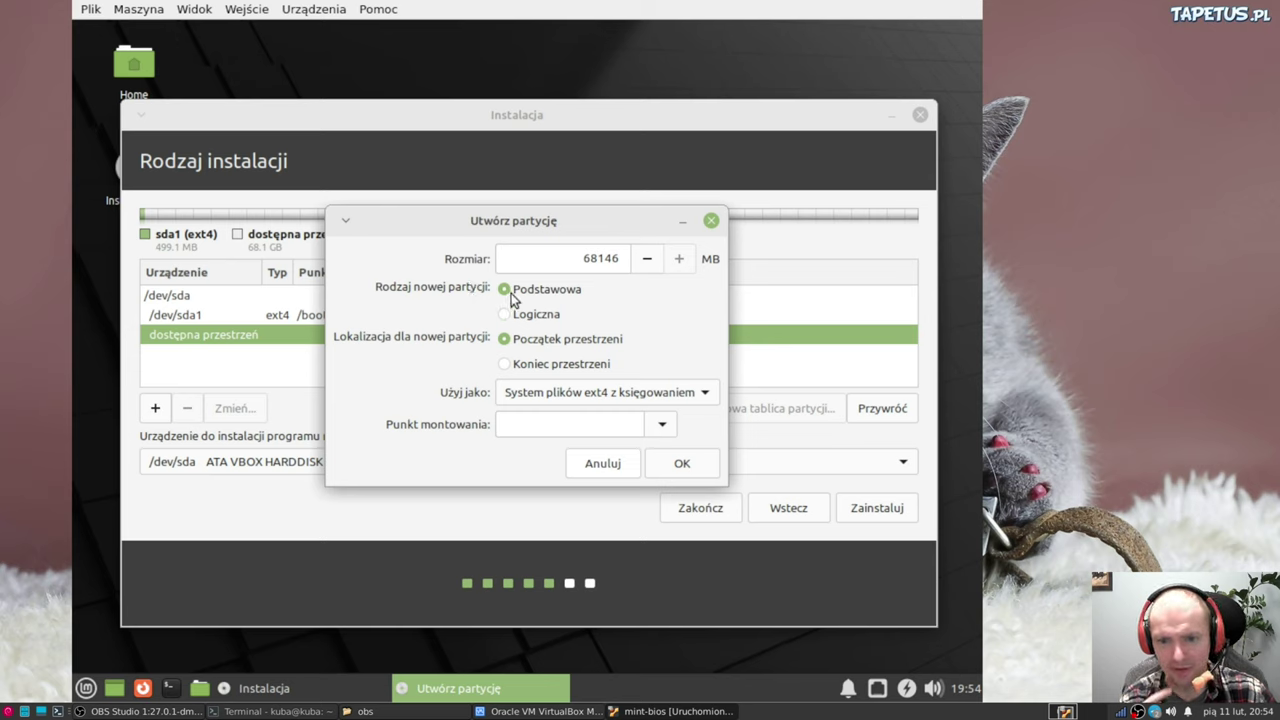
click(574, 259)
drag(574, 259, 622, 259)
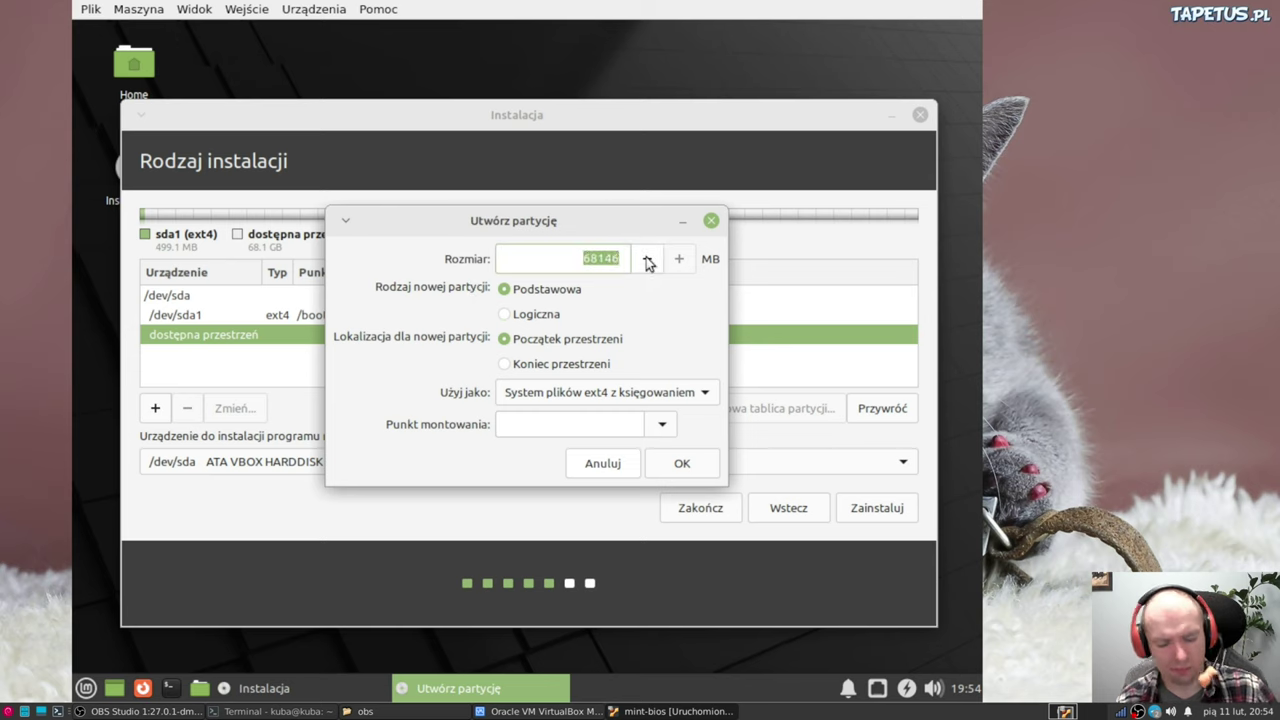
text(20)
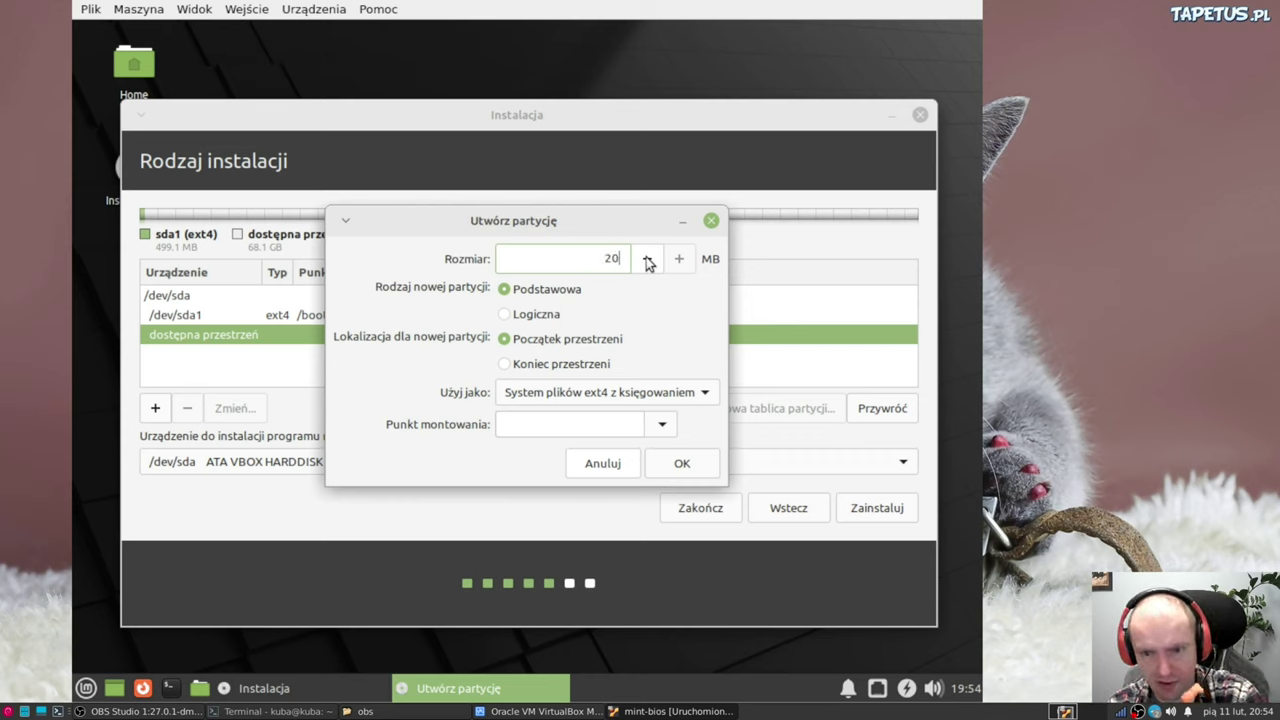
text(000)
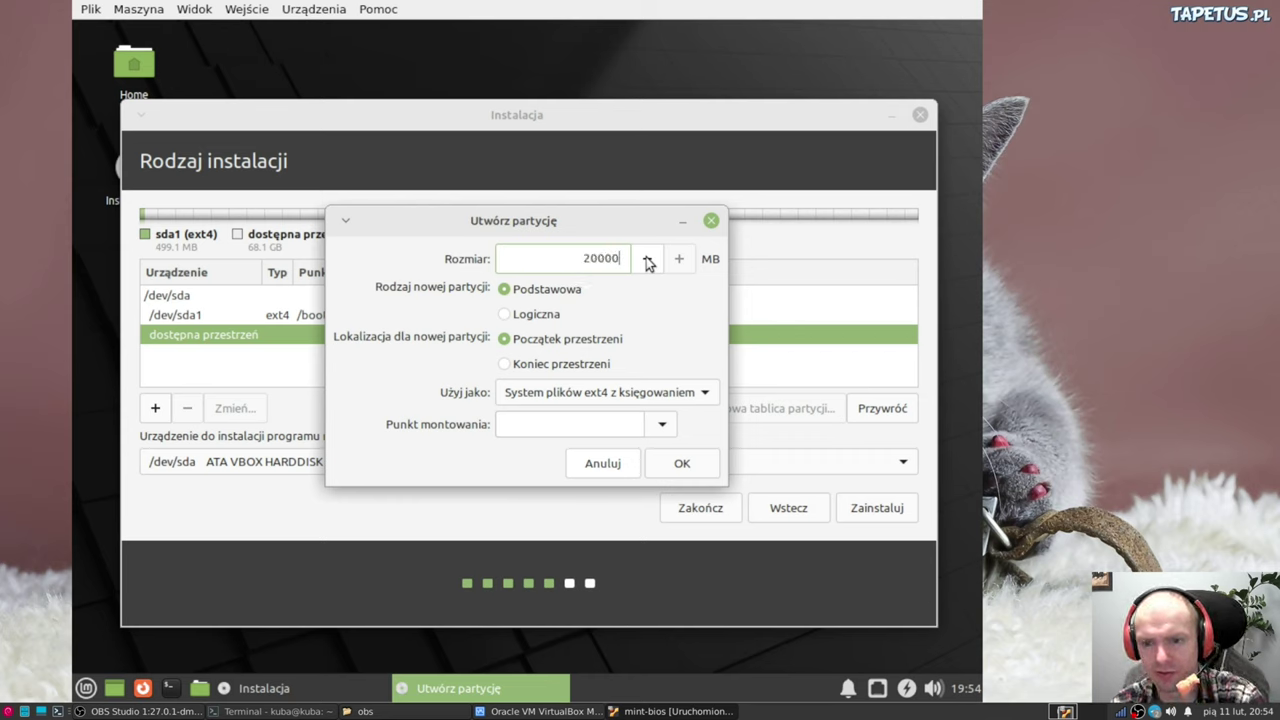
key(Left)
key(Left)
key(Left)
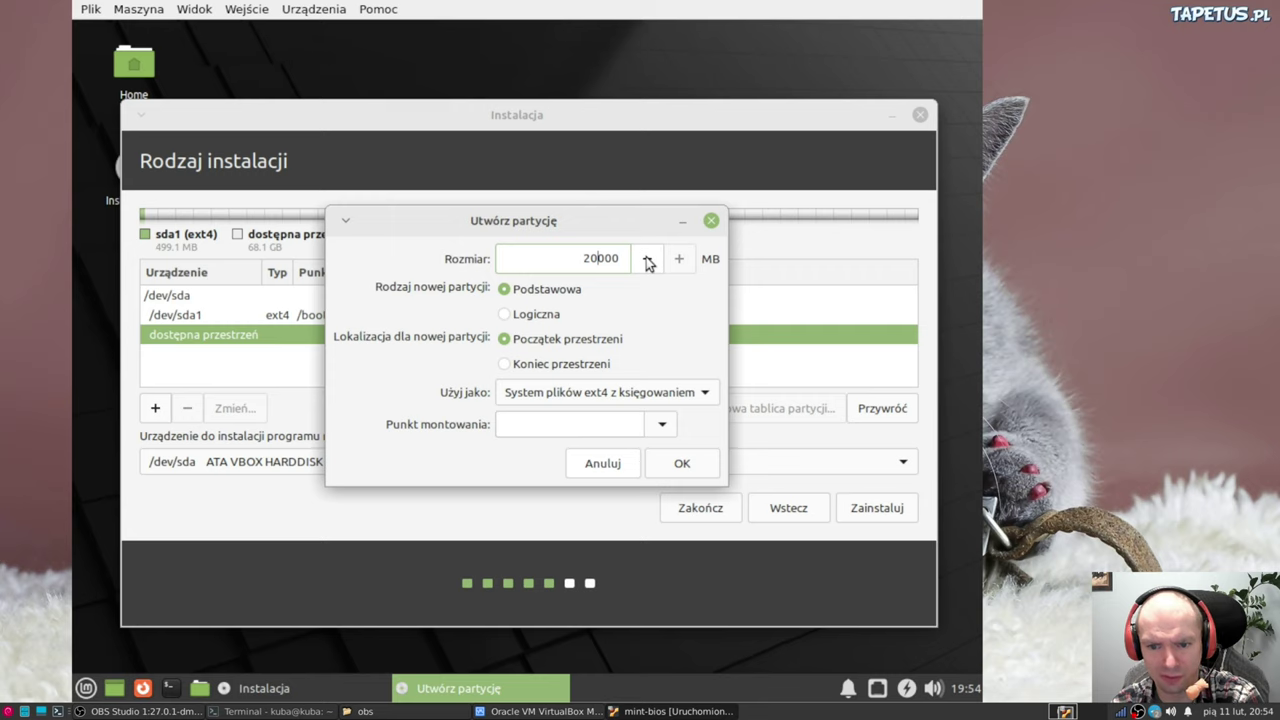
click(663, 425)
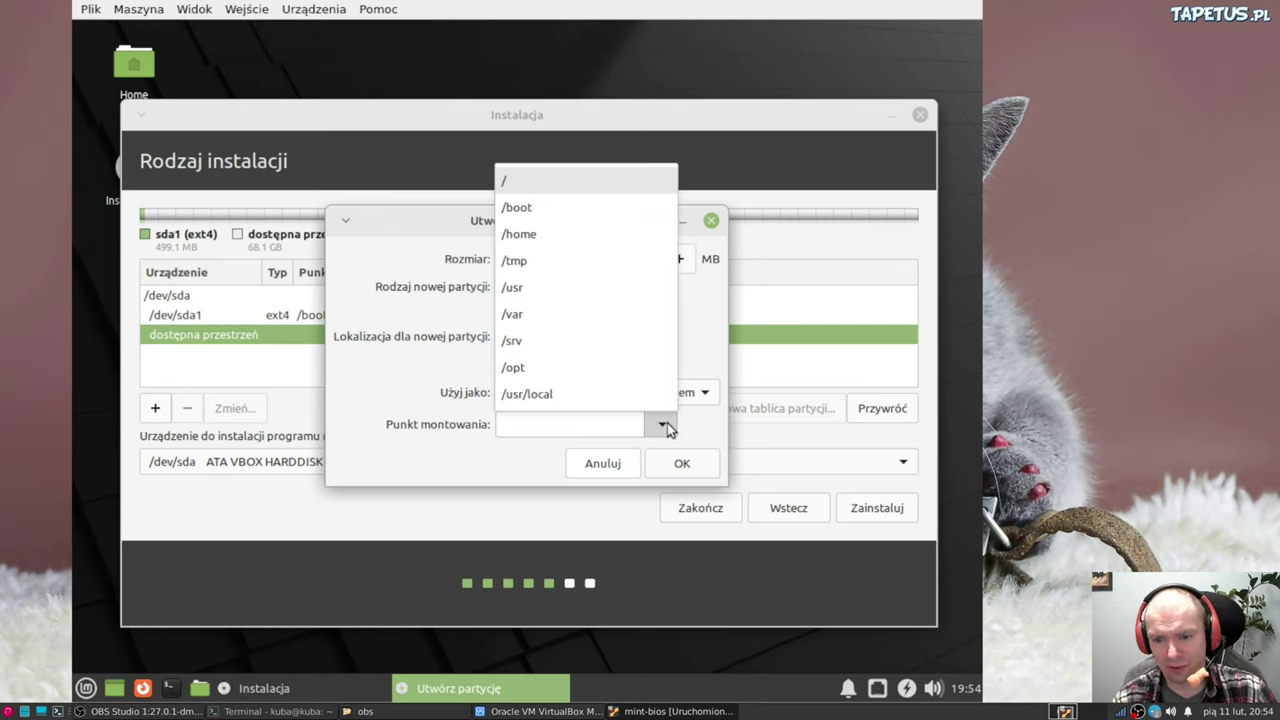
click(595, 180)
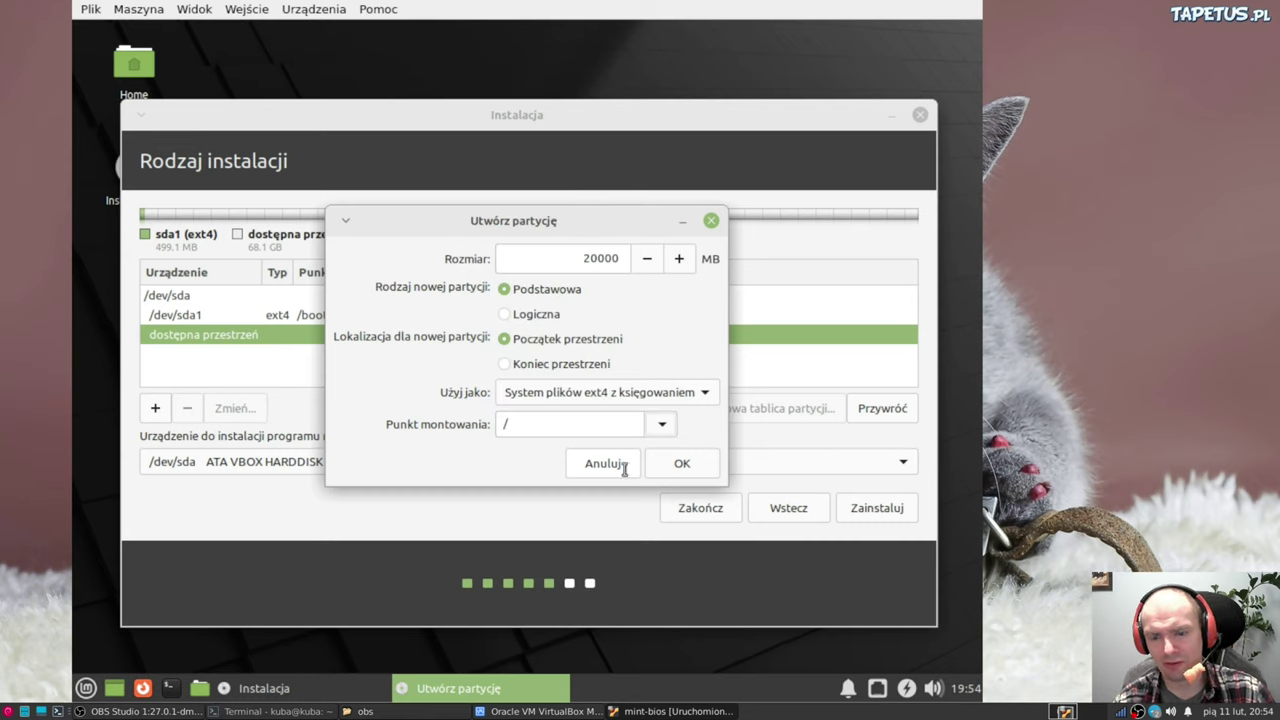
click(675, 468)
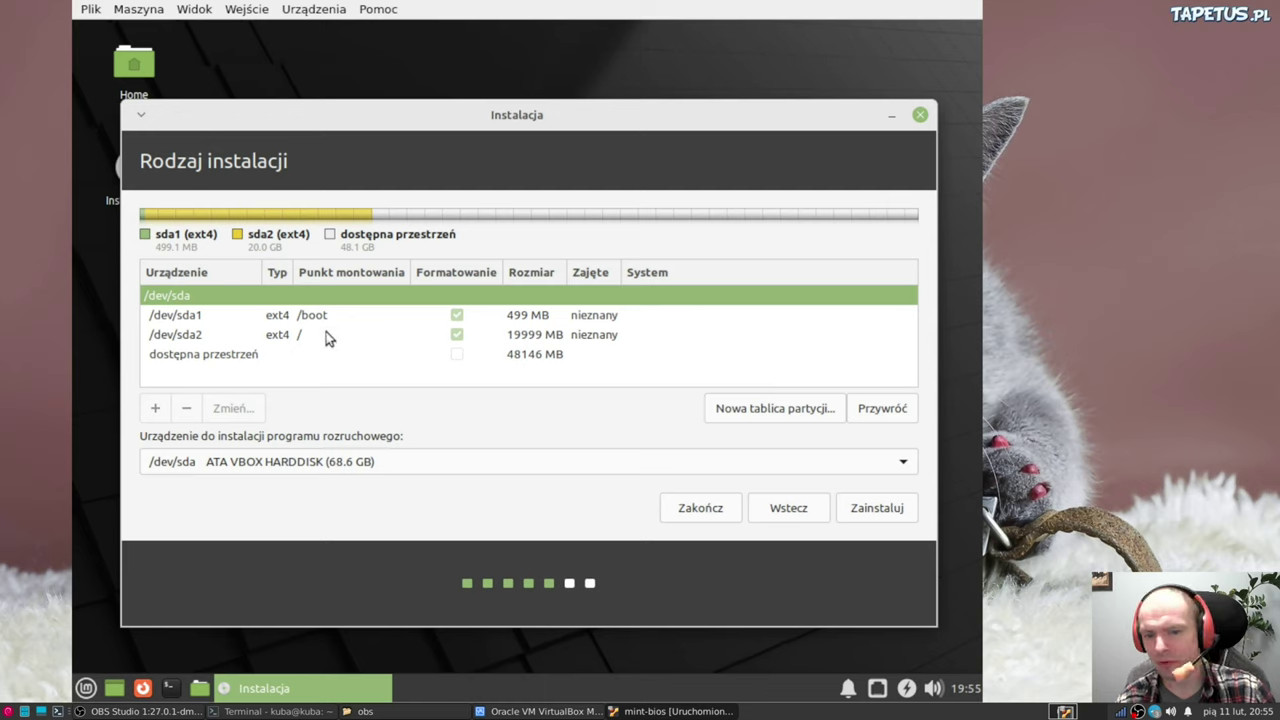
click(294, 336)
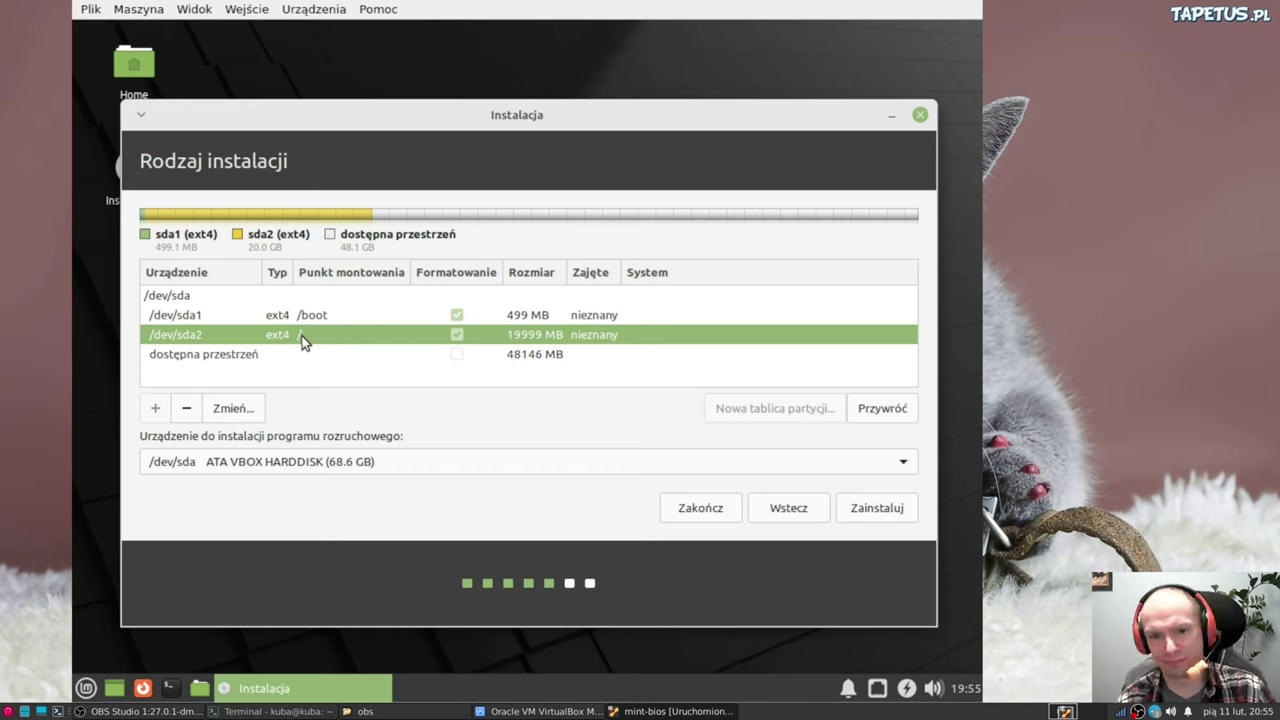
click(248, 356)
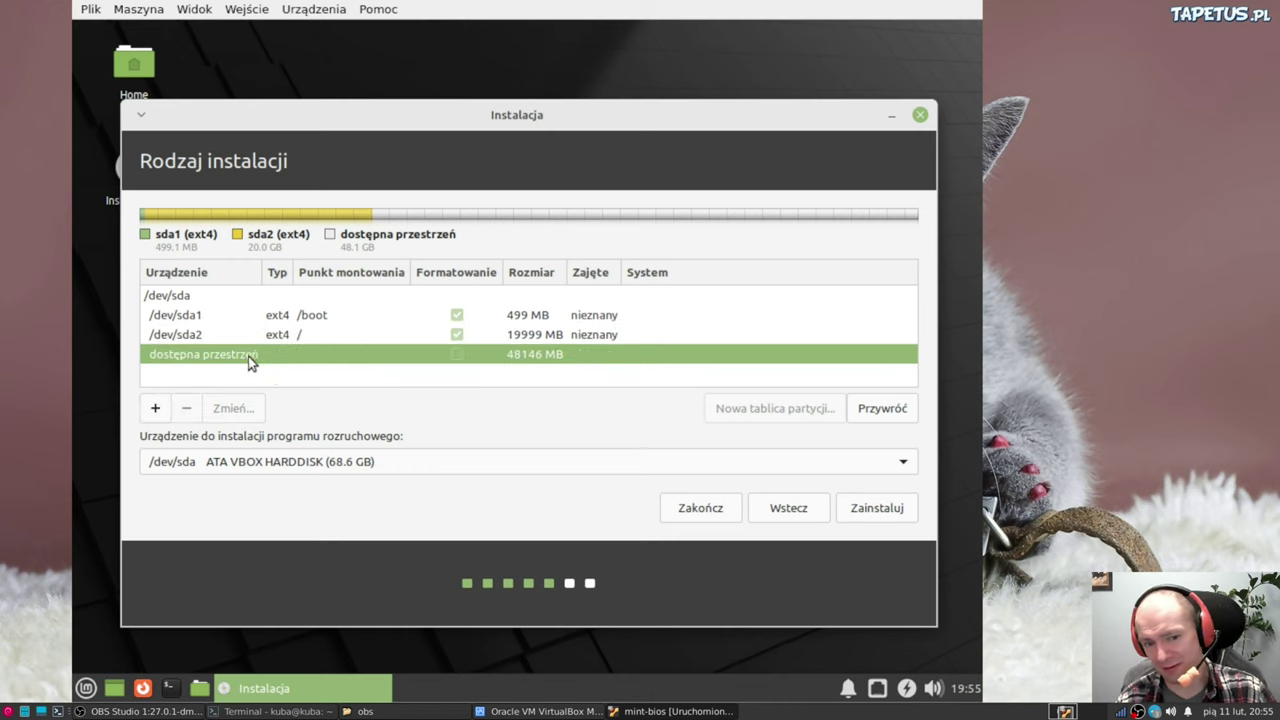
click(155, 410)
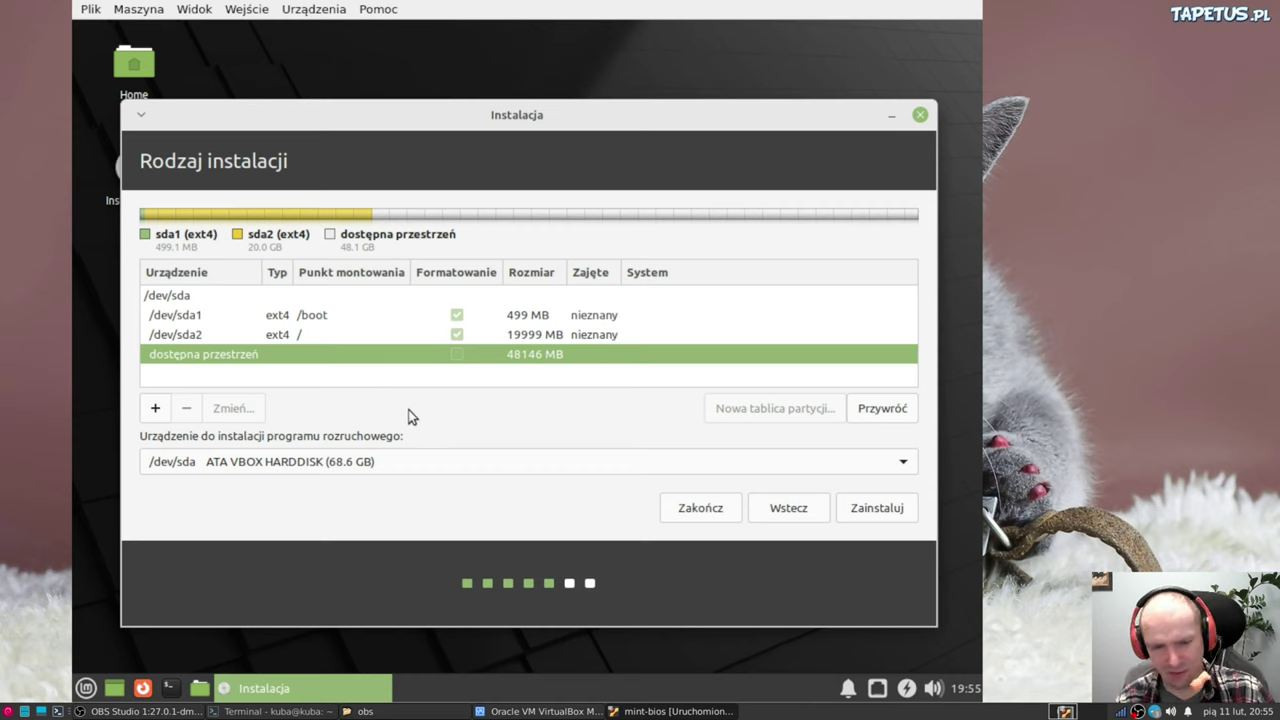
Create a 2000 MB primary partition in the free space, used as swap space
click(156, 410)
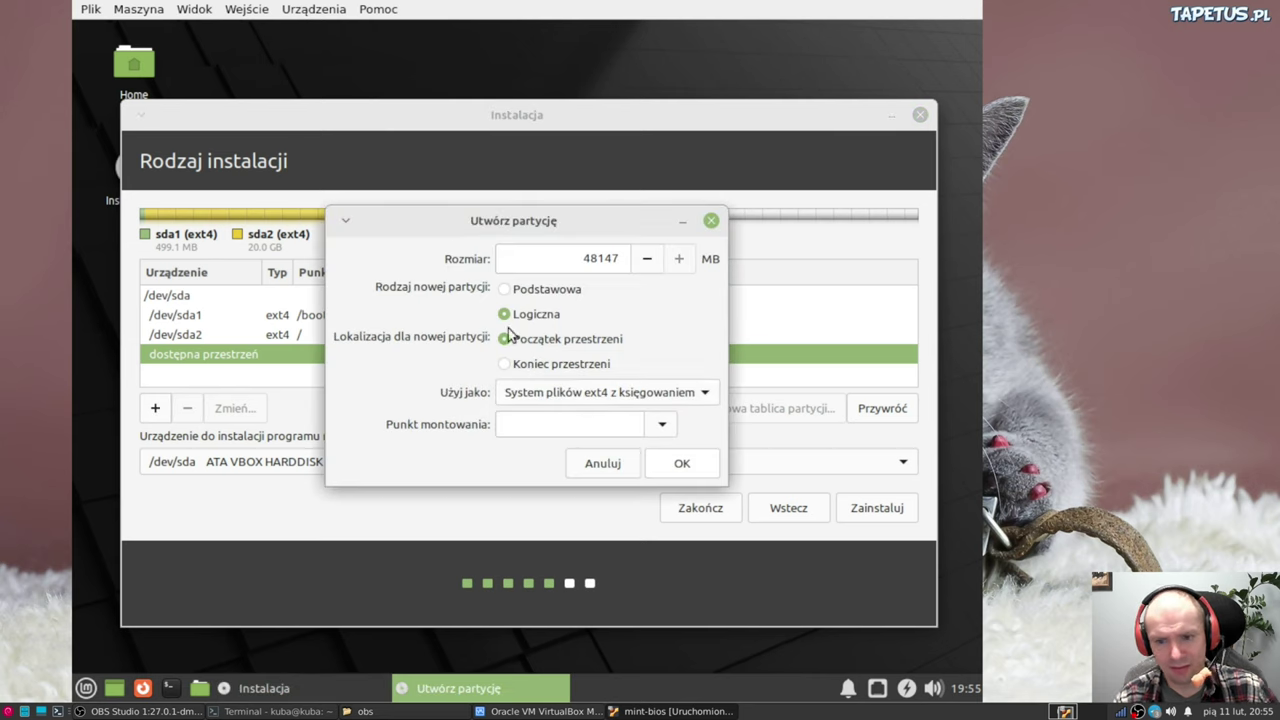
click(576, 258)
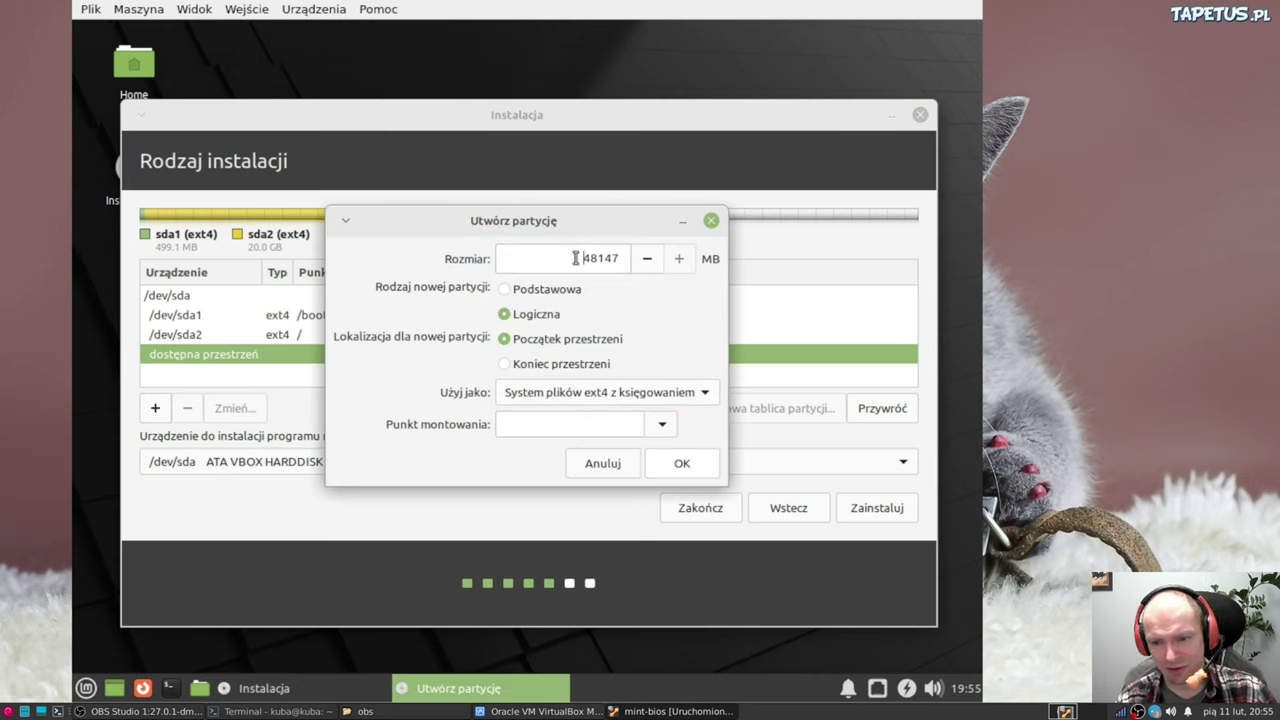
drag(576, 258, 695, 260)
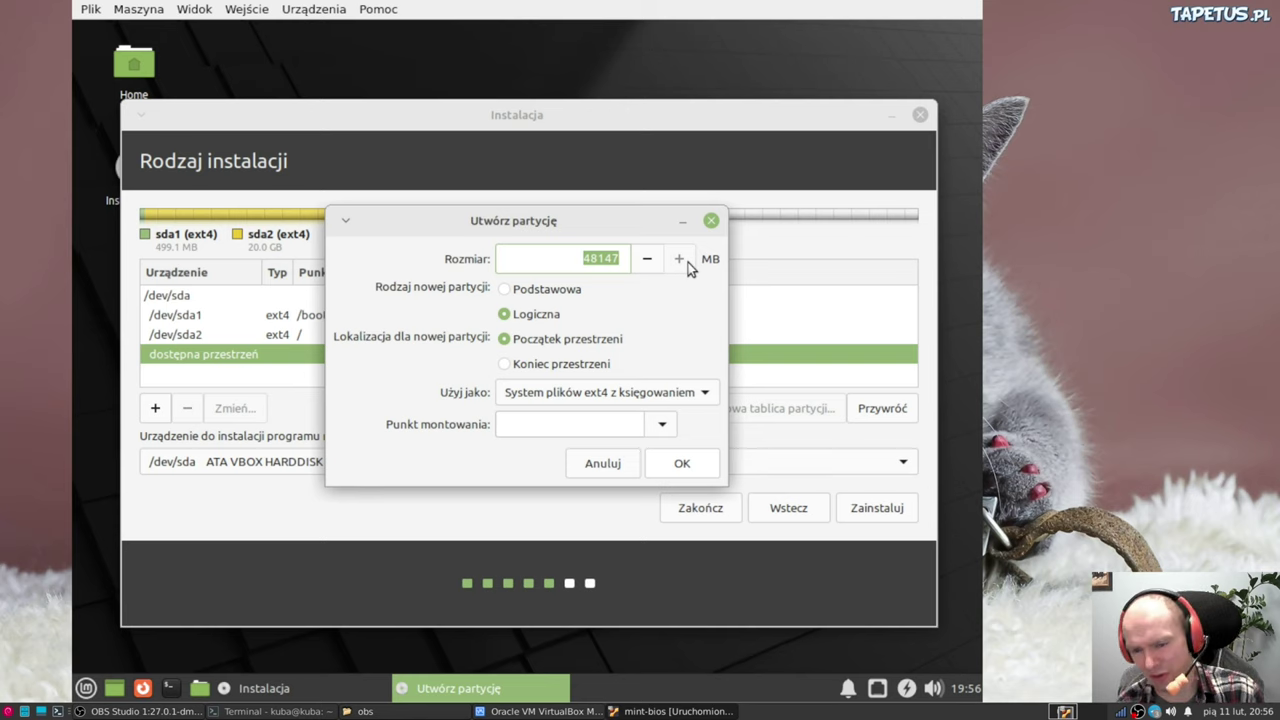
text(2)
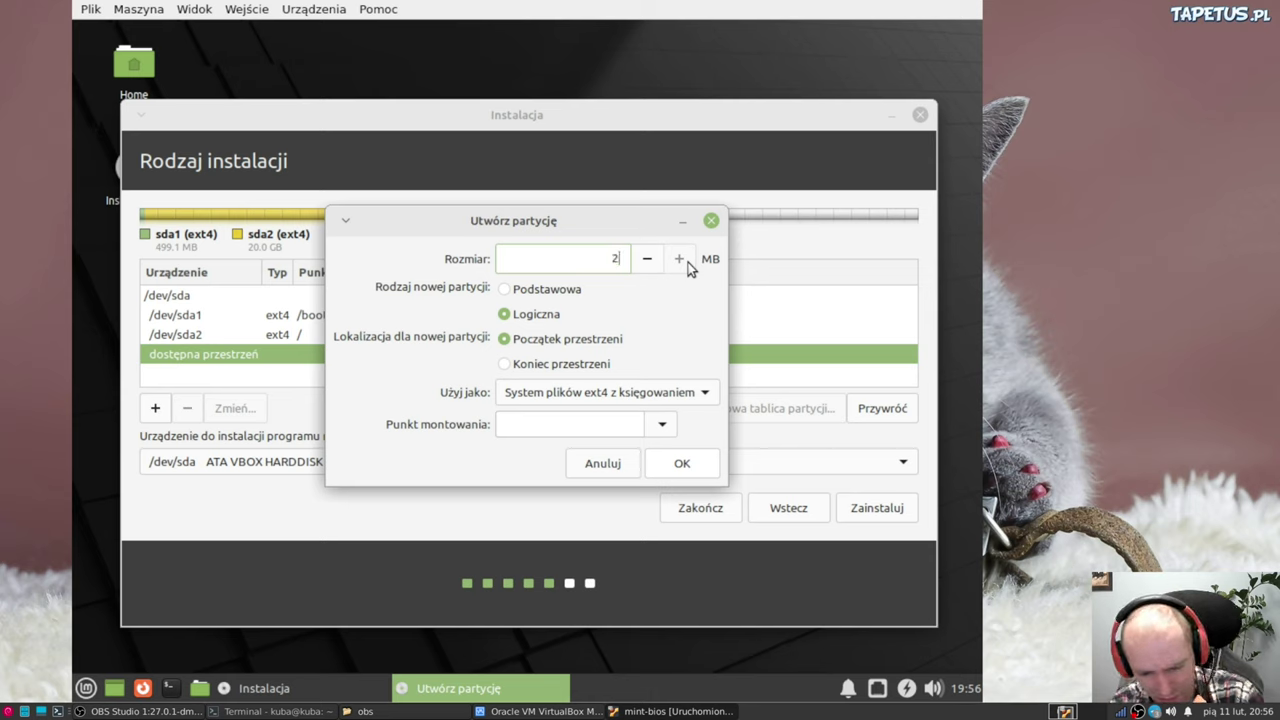
text(000)
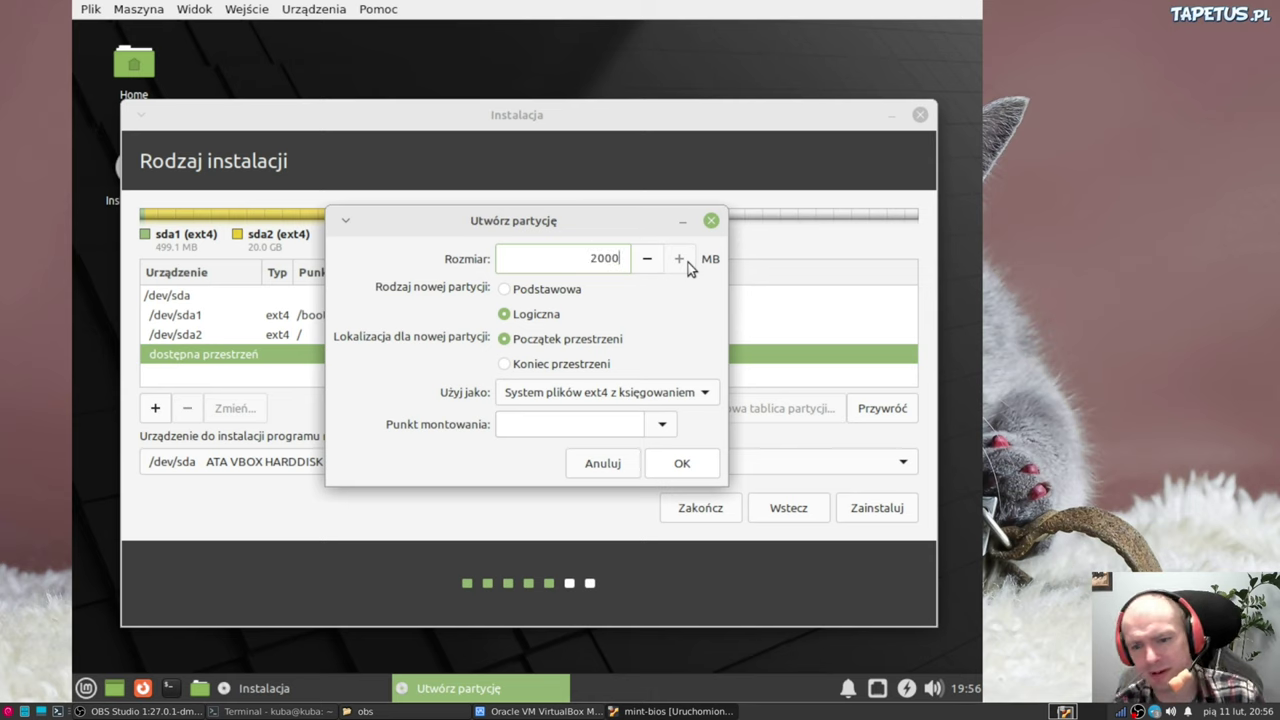
click(540, 293)
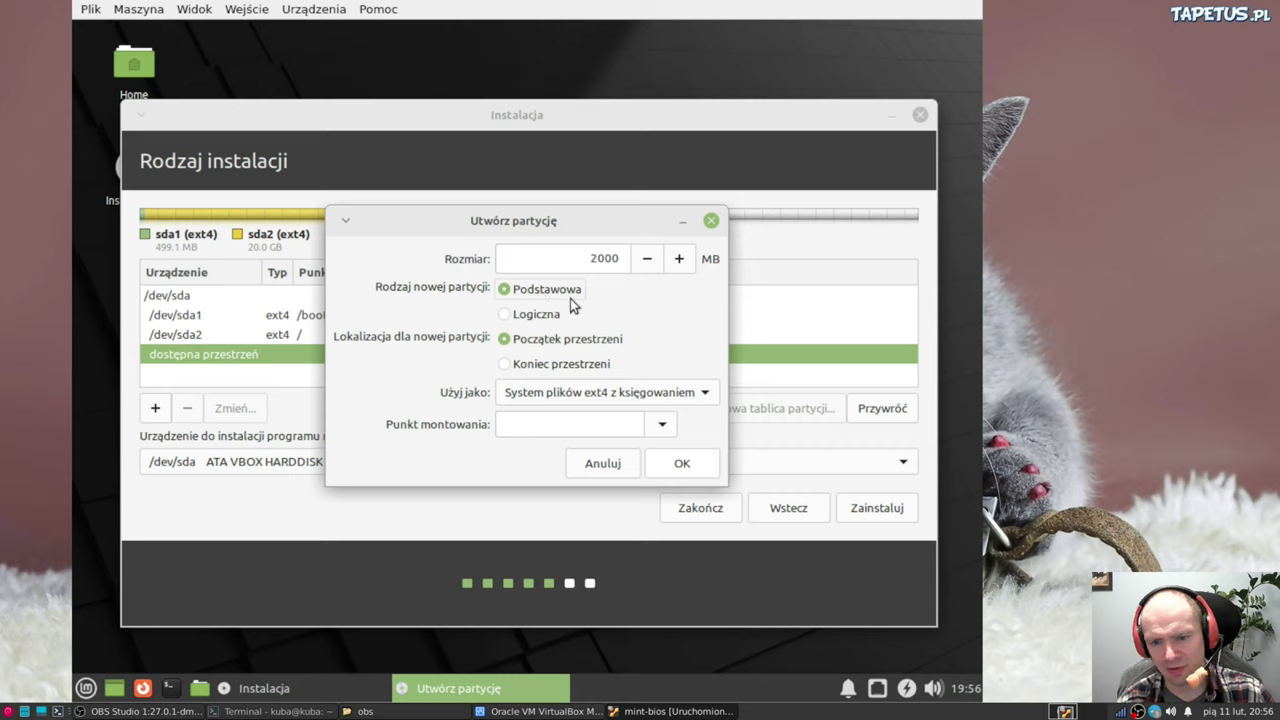
click(660, 427)
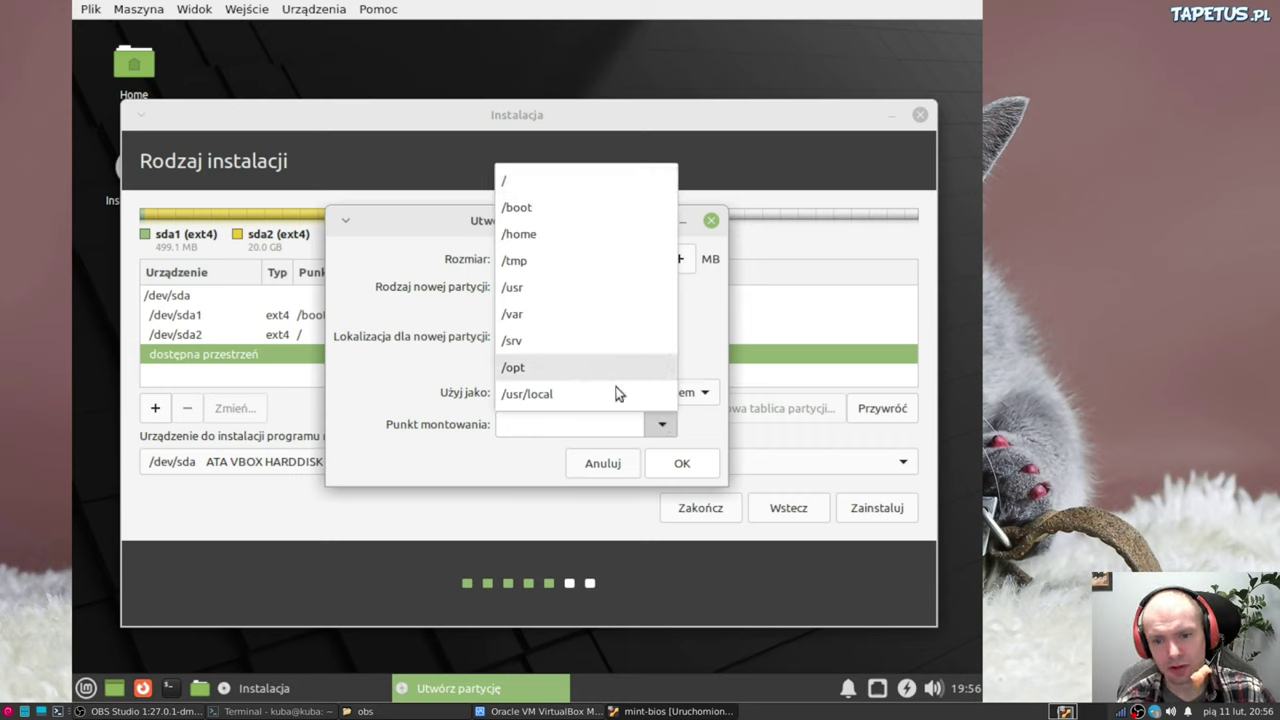
click(459, 422)
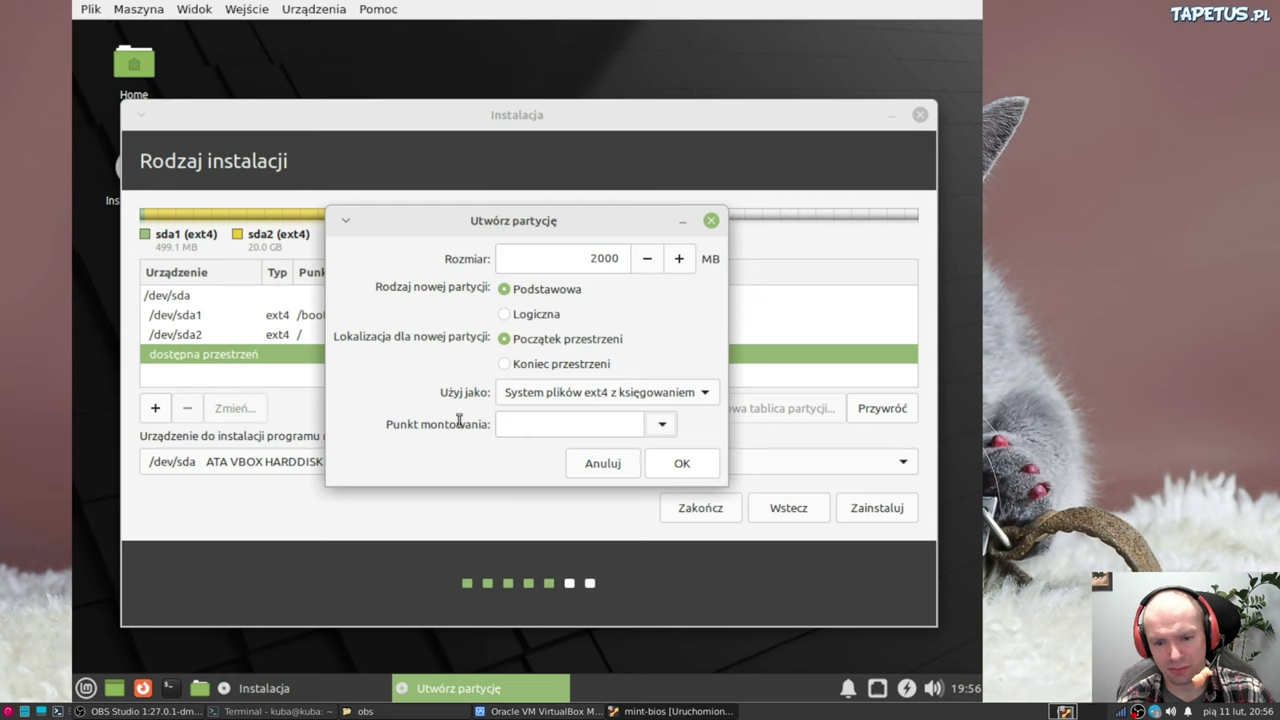
click(556, 394)
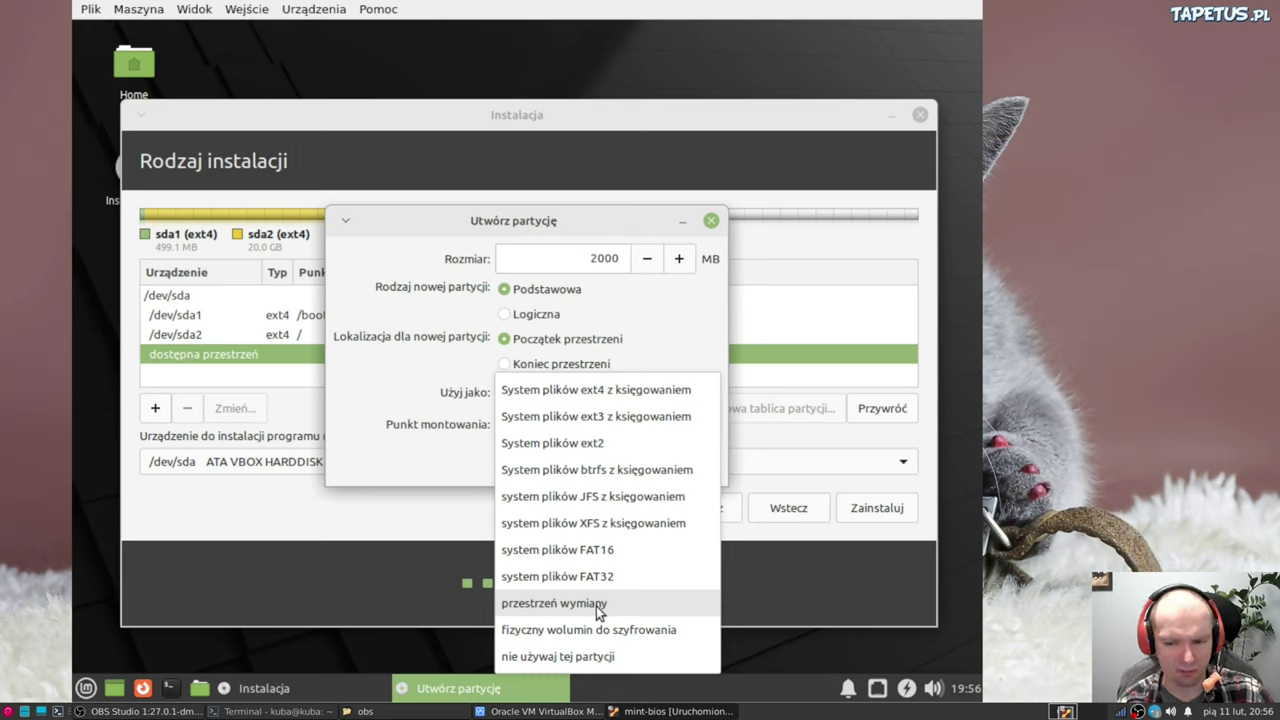
click(597, 606)
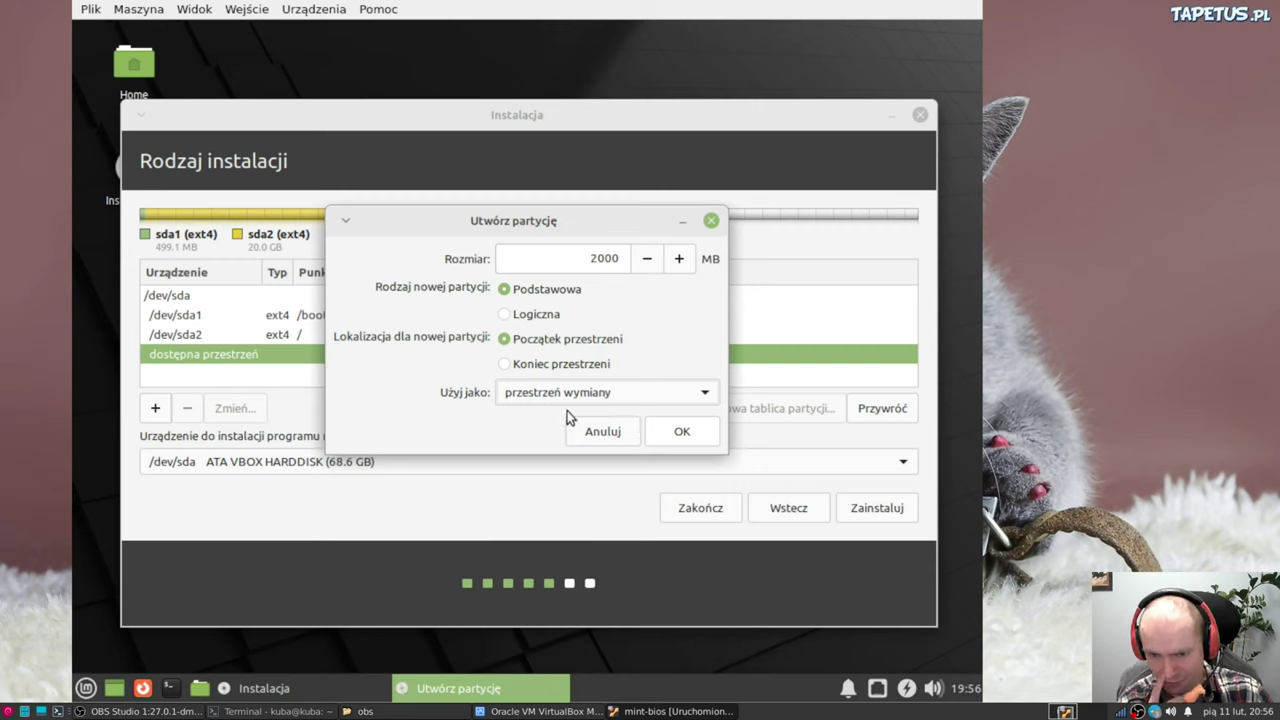
click(552, 391)
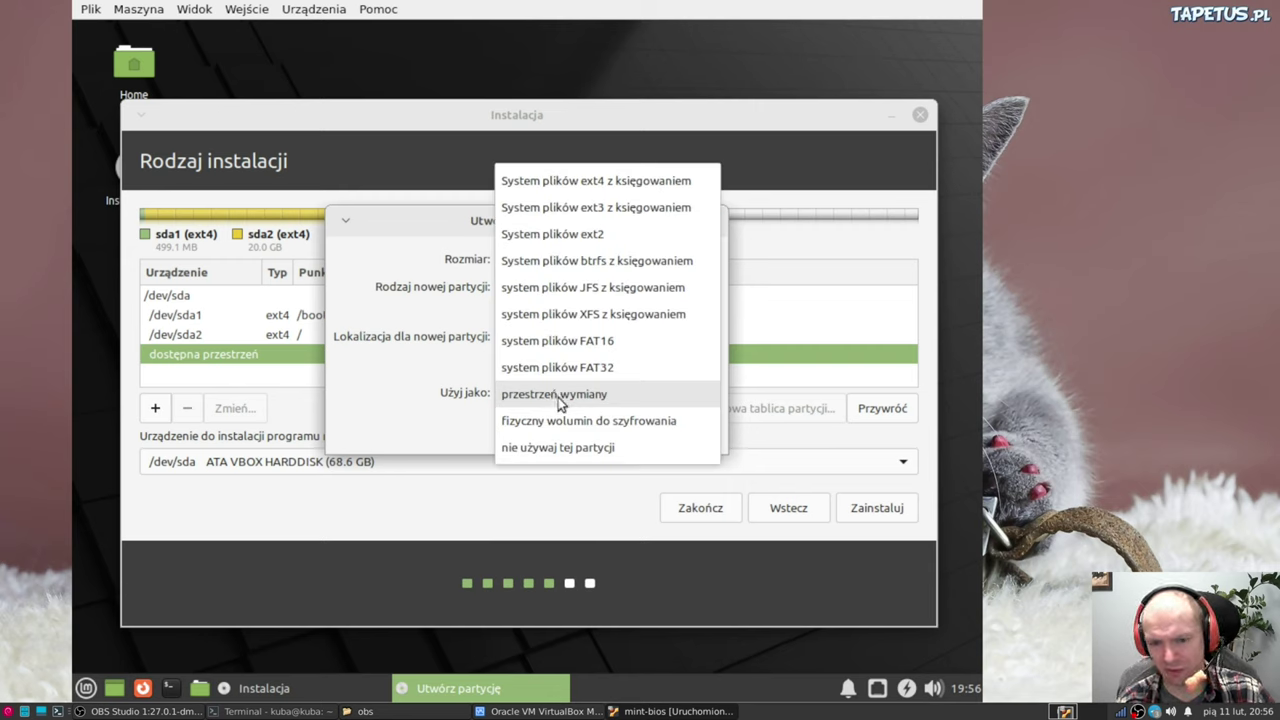
click(558, 397)
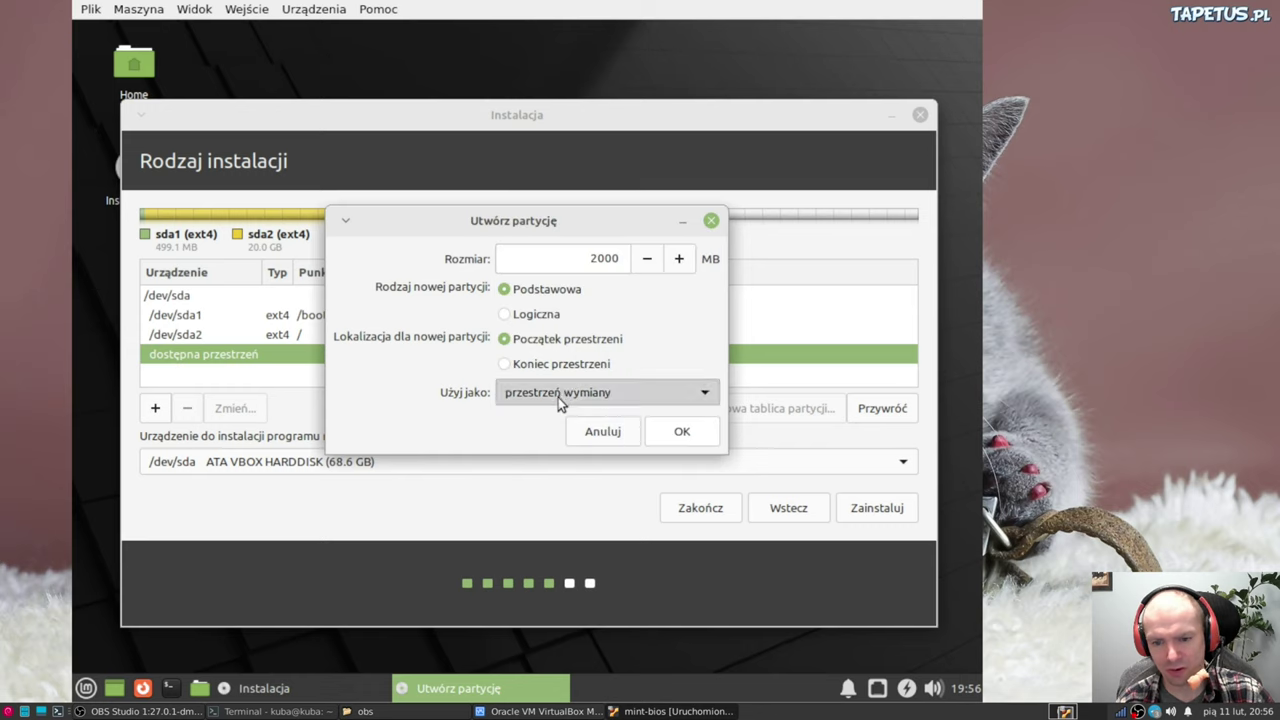
click(683, 435)
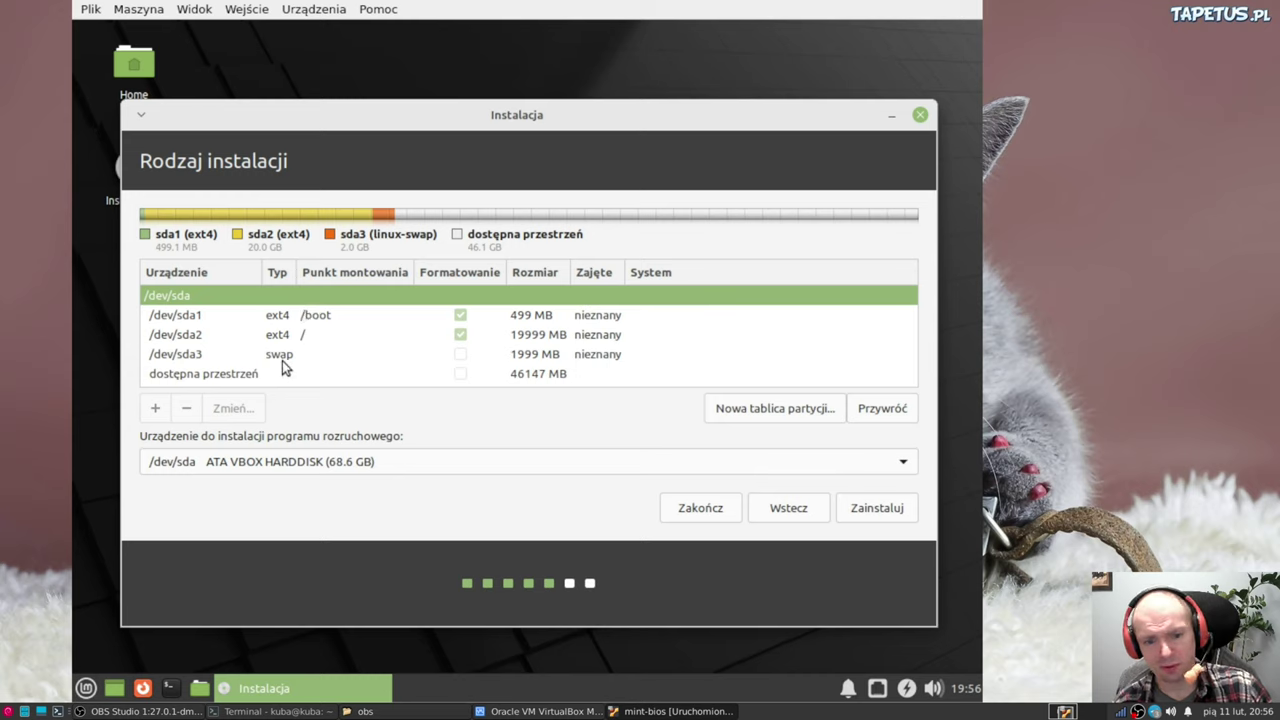
Turn the remaining 46146 MB of free space into a primary partition mounted at /home
click(253, 373)
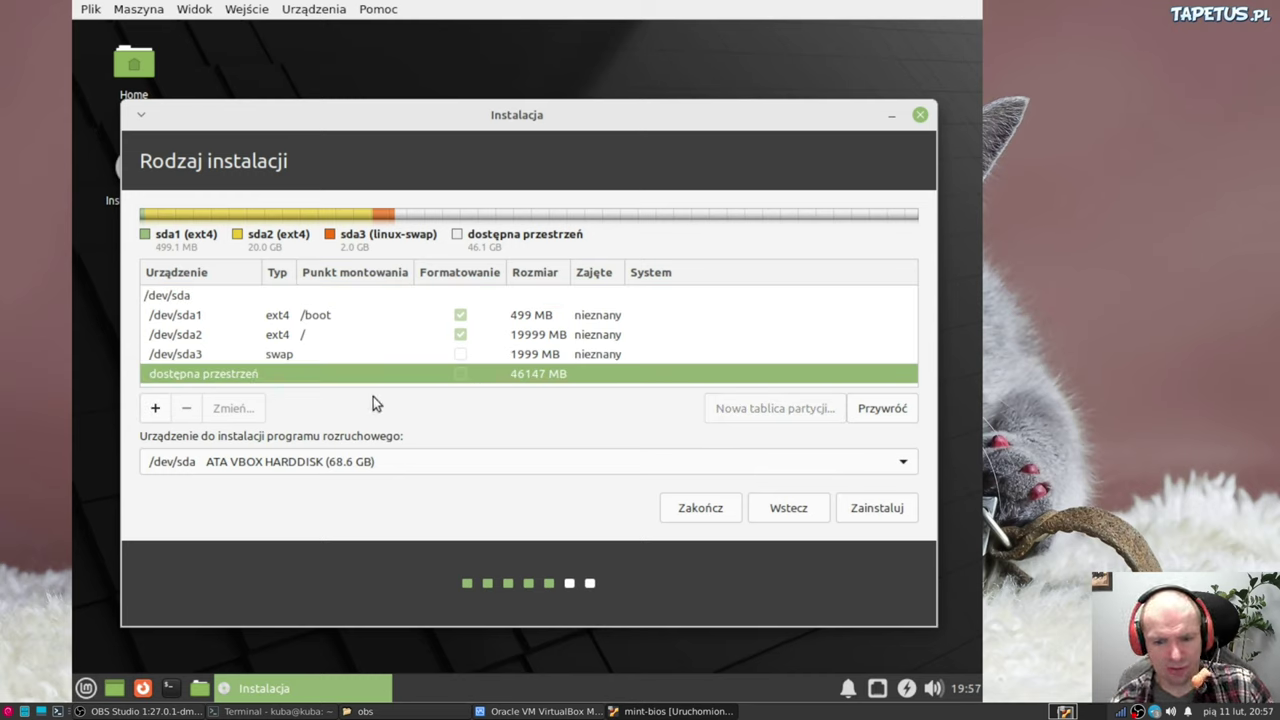
click(156, 409)
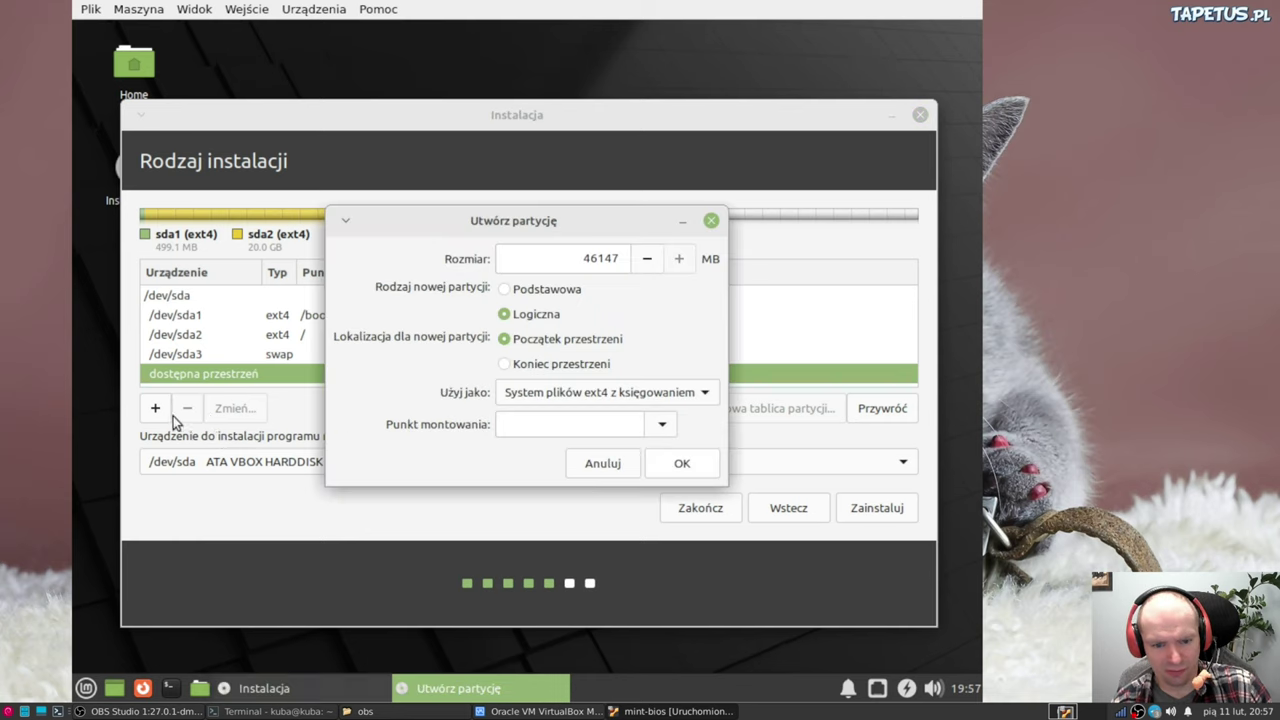
click(530, 297)
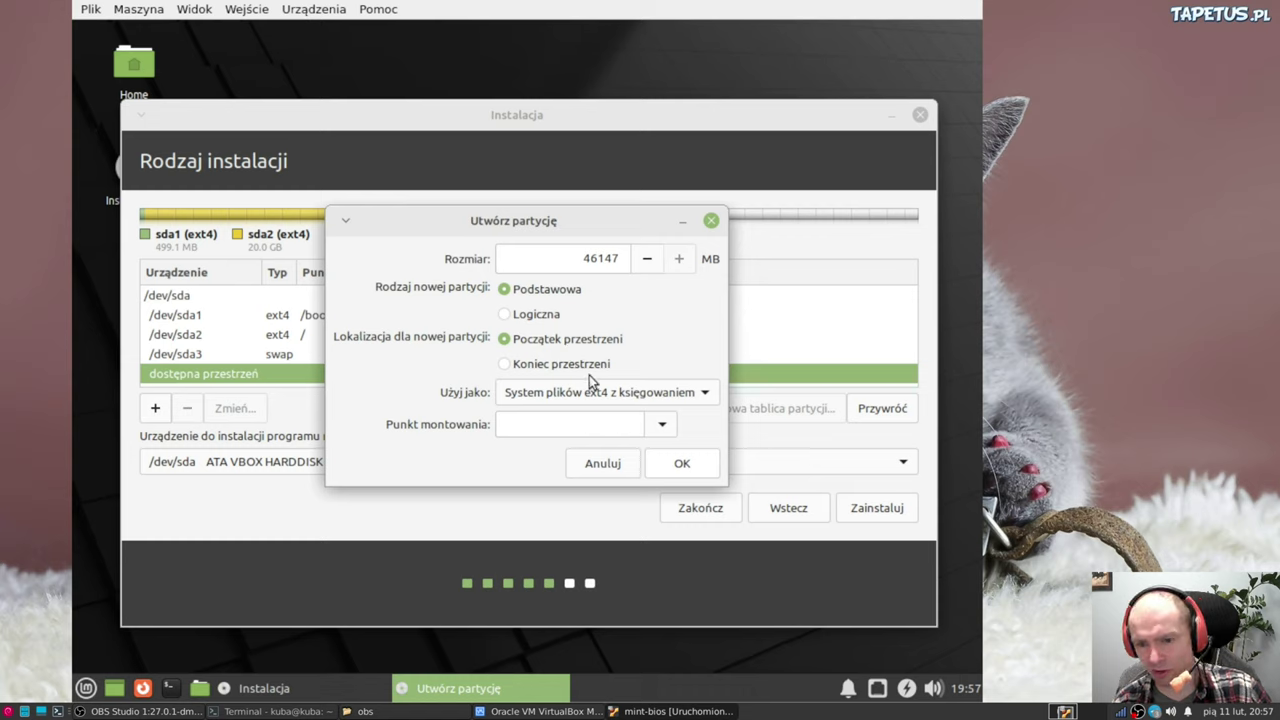
click(660, 424)
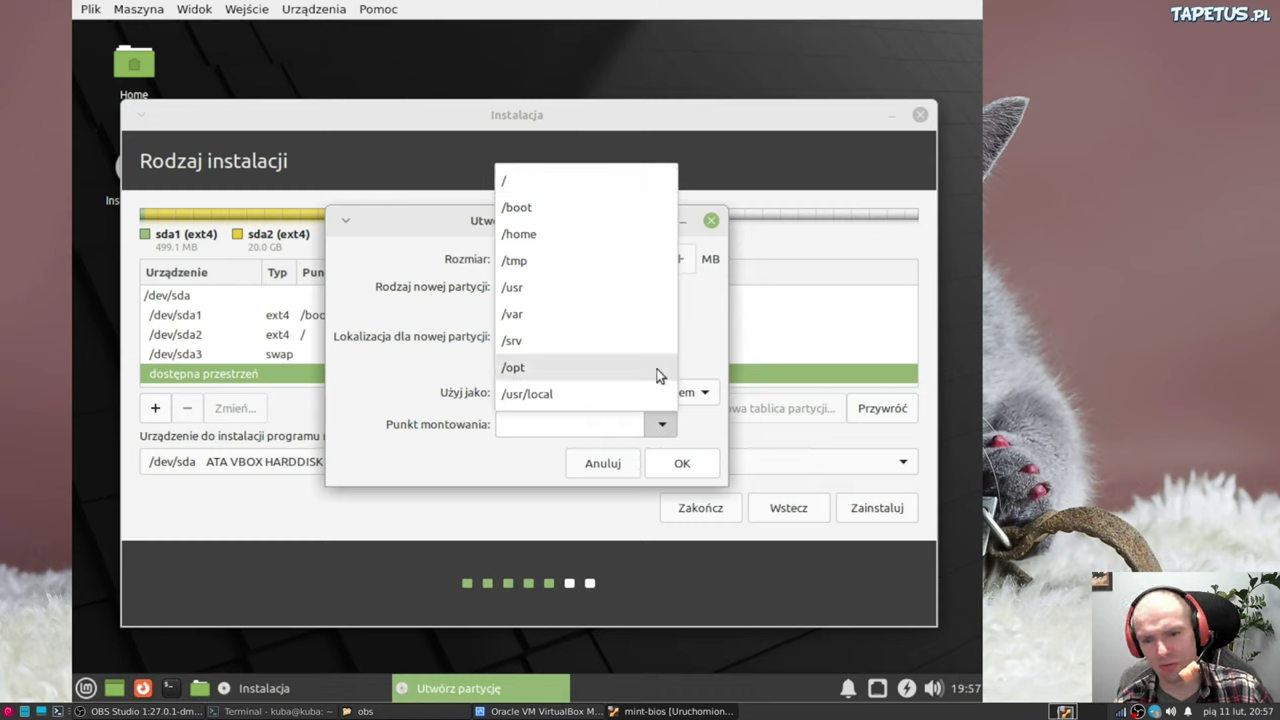
click(558, 236)
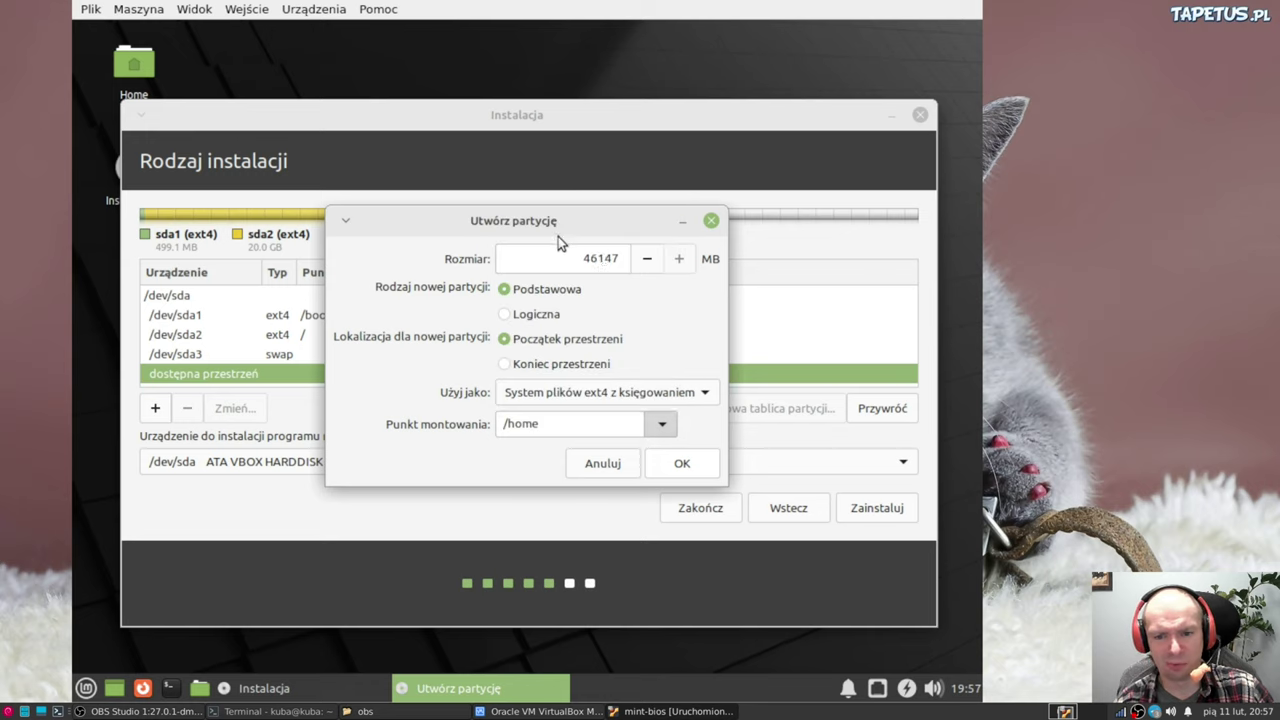
click(700, 458)
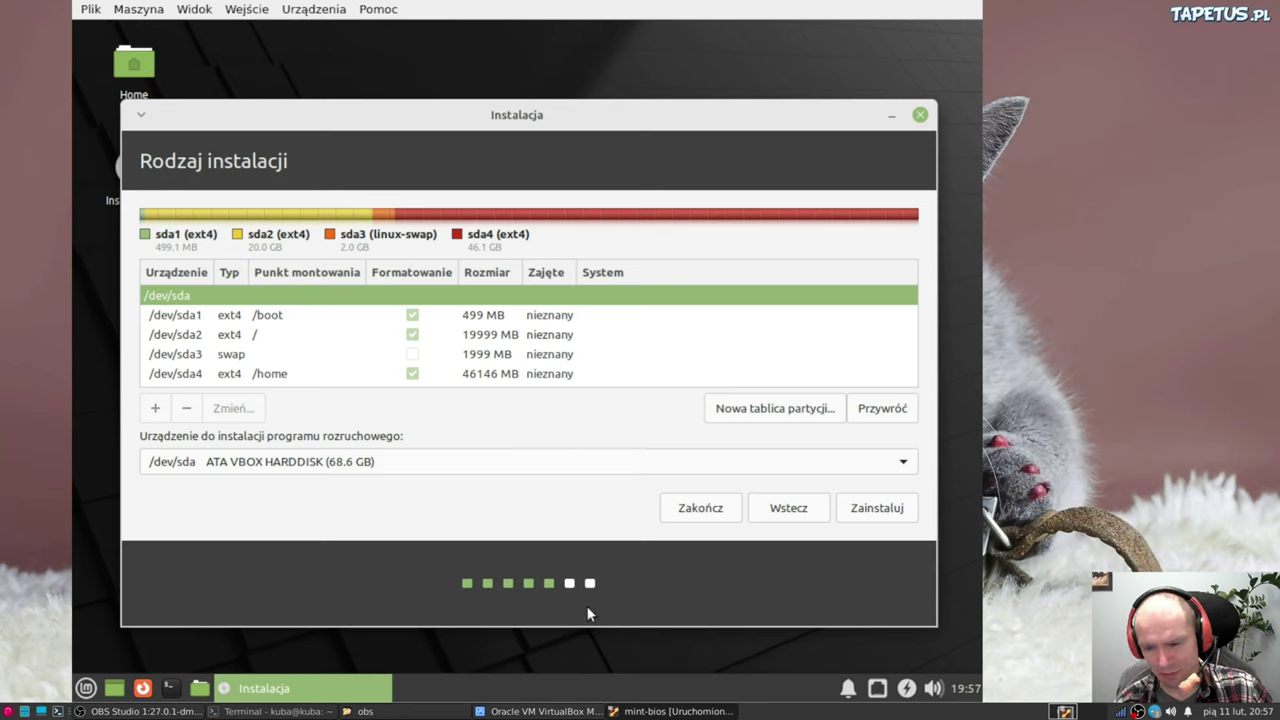
Start the installation, approve writing the partition changes, and accept Warsaw as the location
click(864, 512)
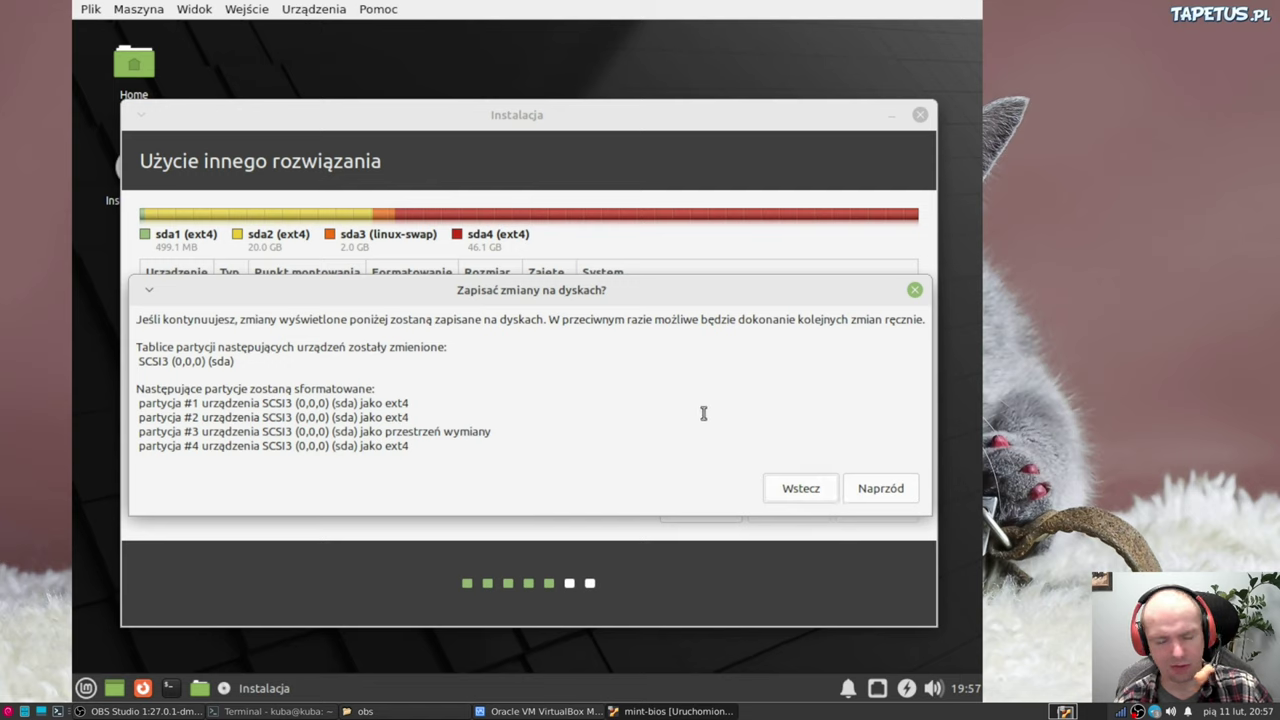
click(870, 492)
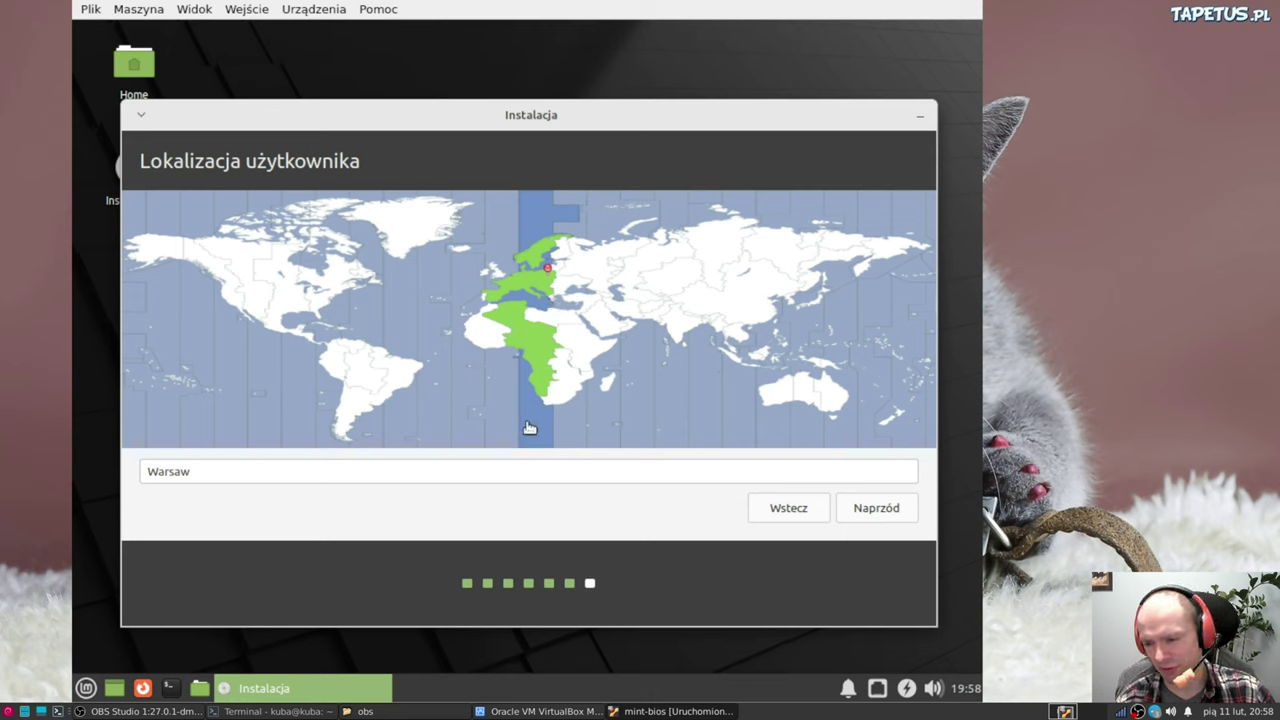
click(877, 508)
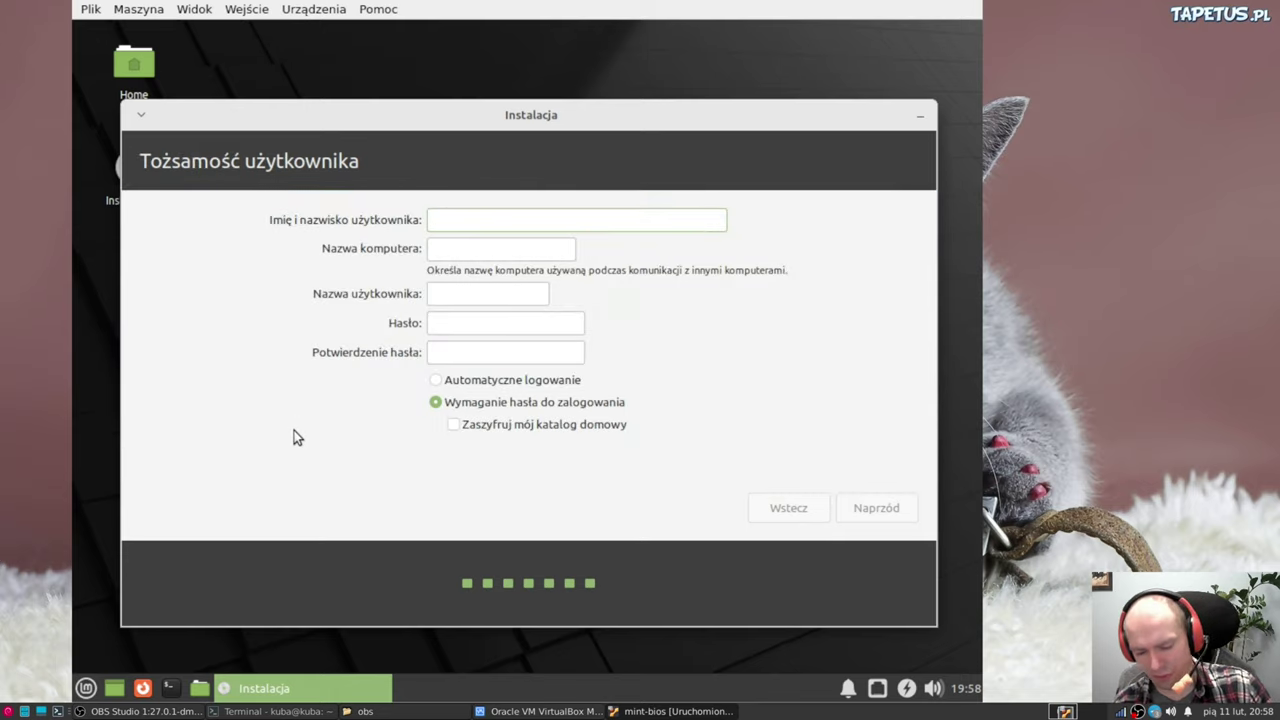
Enter 'test' as the user's name and tidy up the full name and computer name fields
text(te)
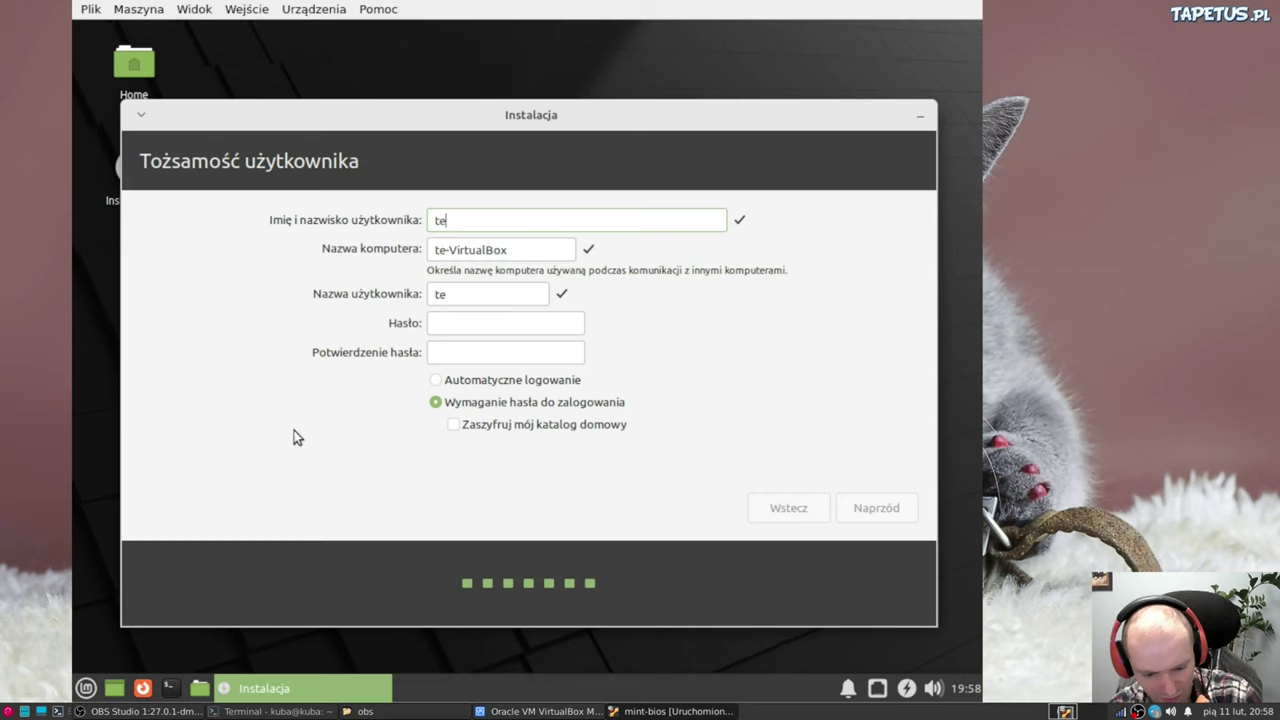
text(st)
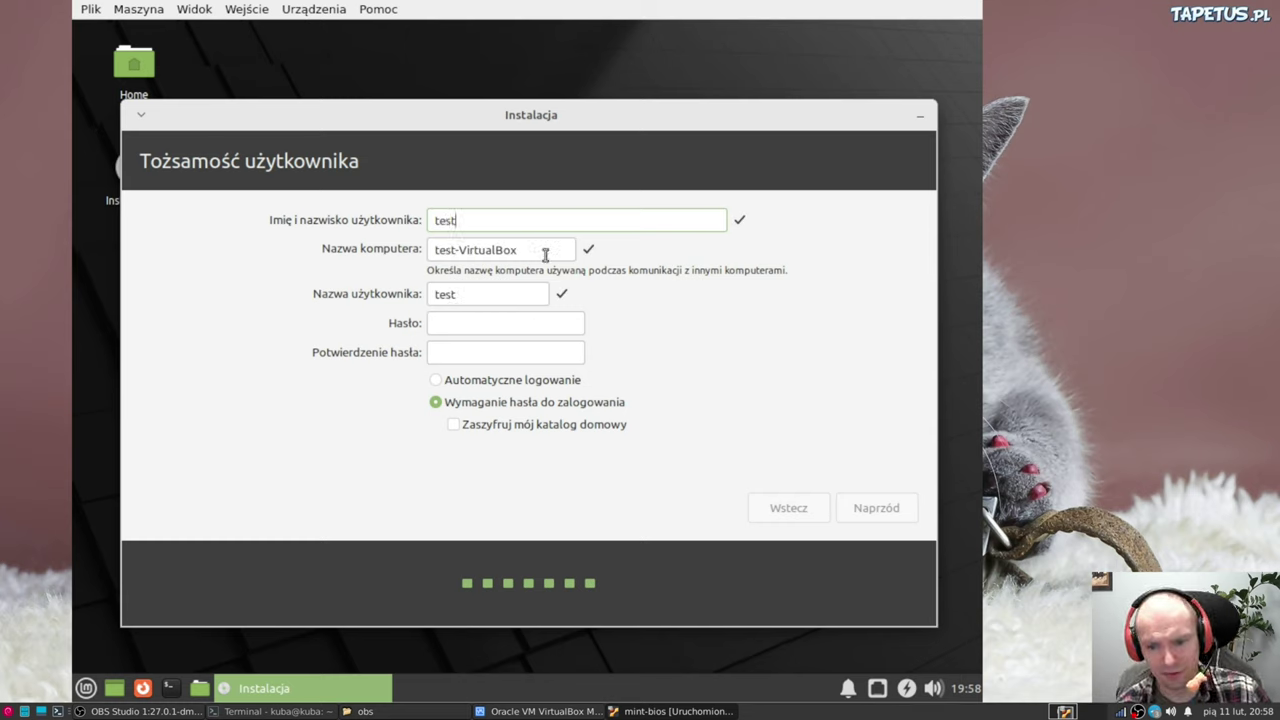
click(545, 253)
drag(545, 253, 460, 251)
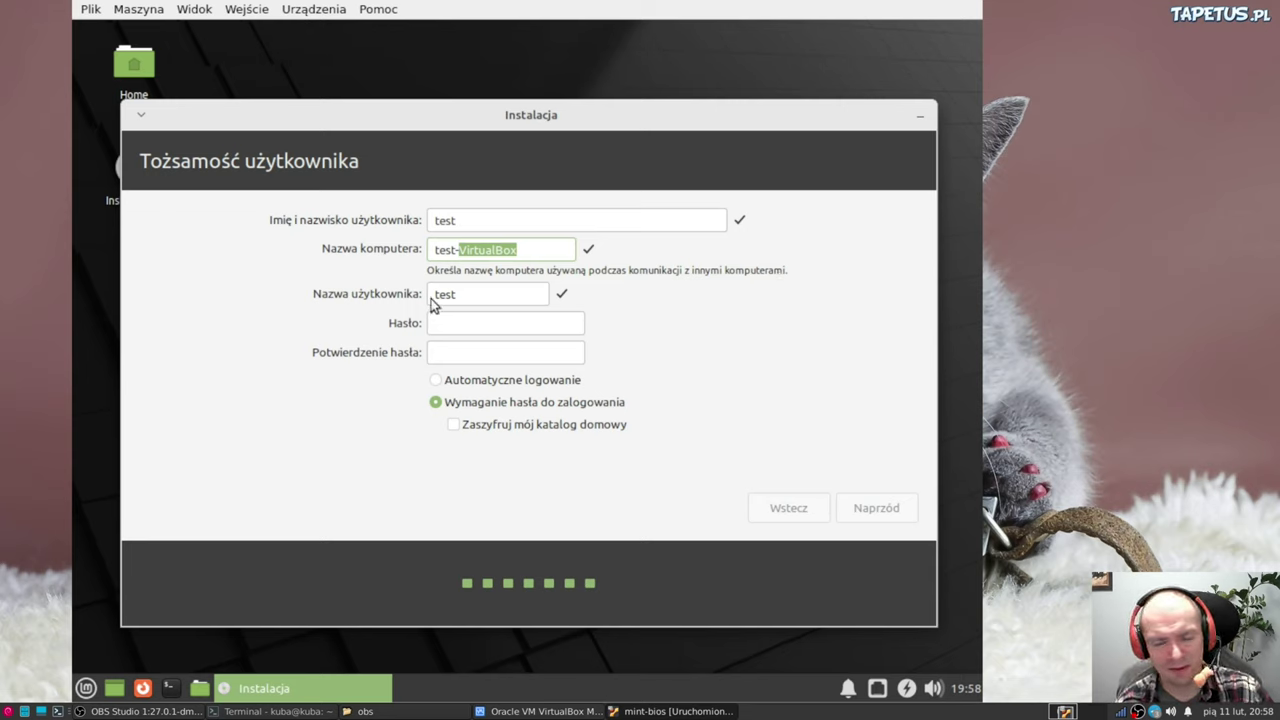
click(466, 220)
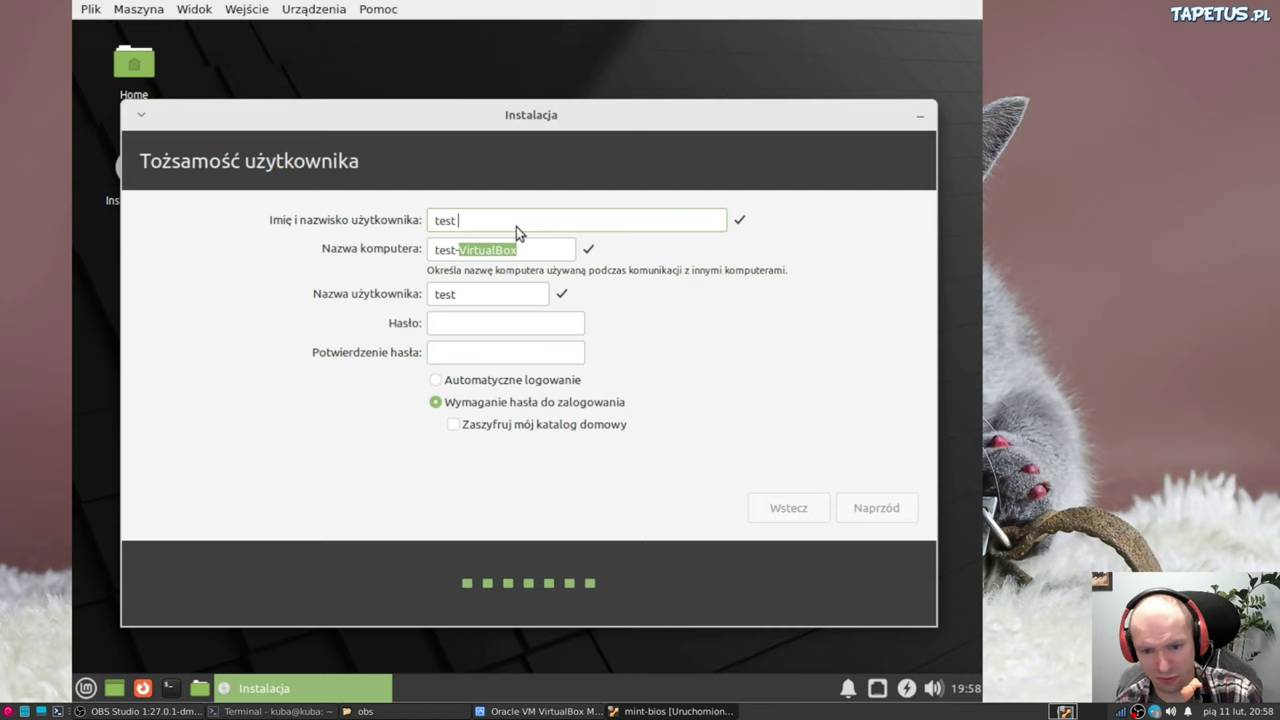
text(hhhhhh)
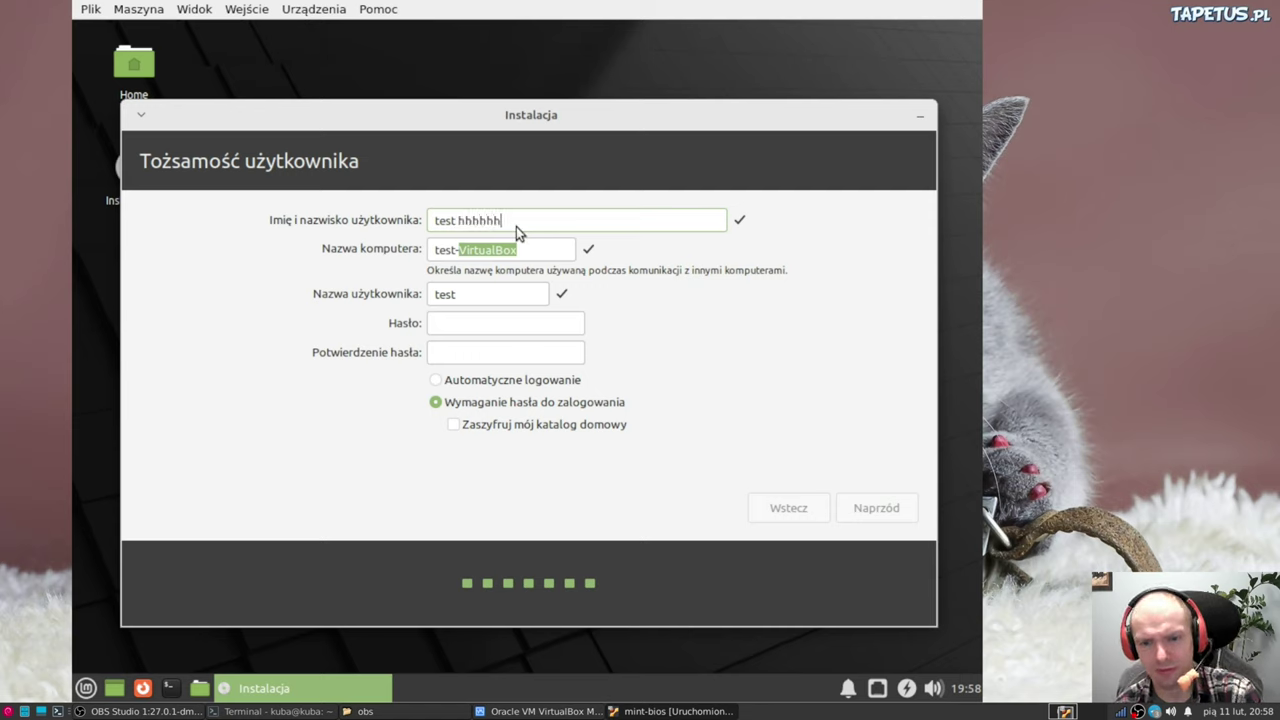
key(BackSpace)
key(BackSpace)
key(BackSpace)
key(BackSpace)
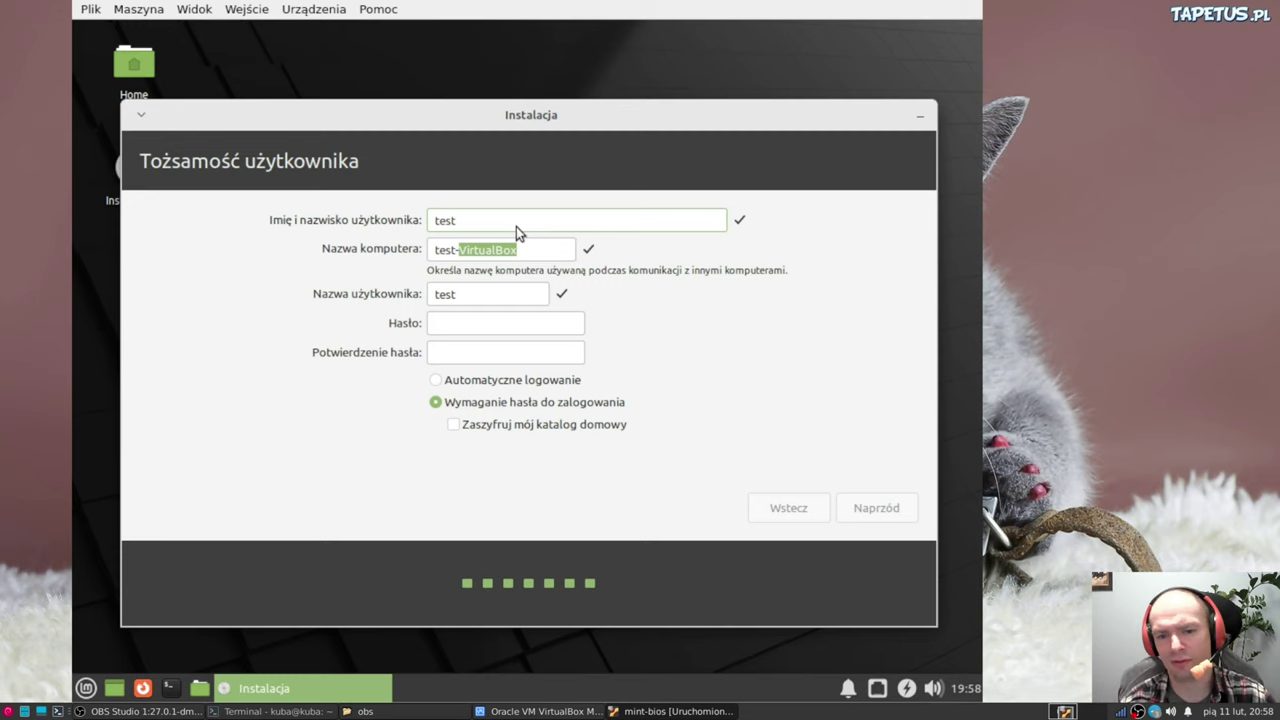
key(BackSpace)
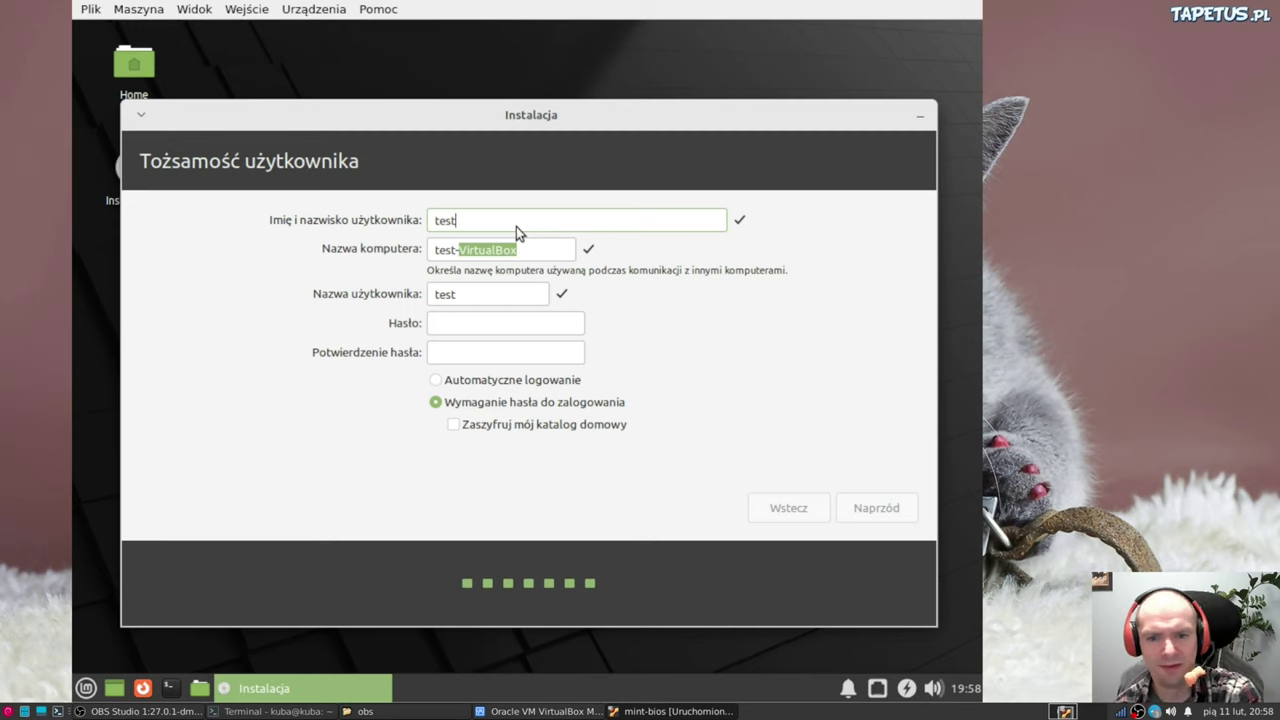
Enter and confirm the account password, then continue past the identity step
click(570, 323)
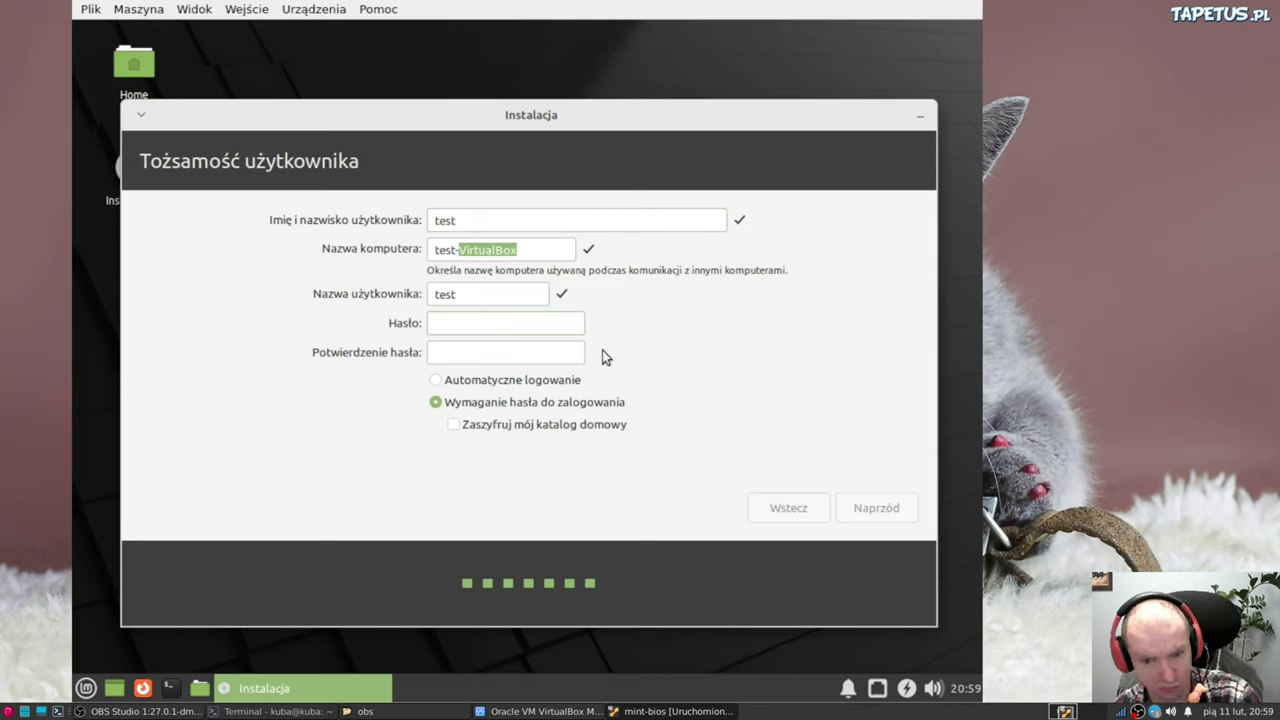
text(test)
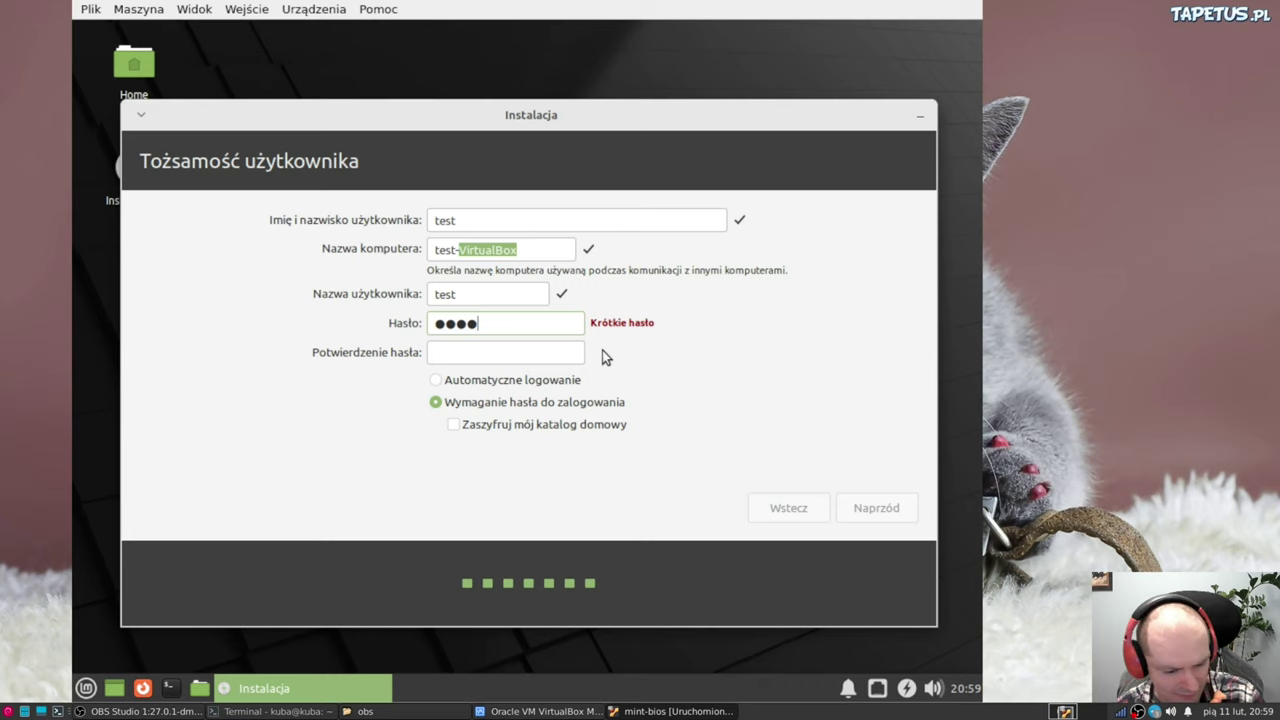
key(Tab)
text(tes)
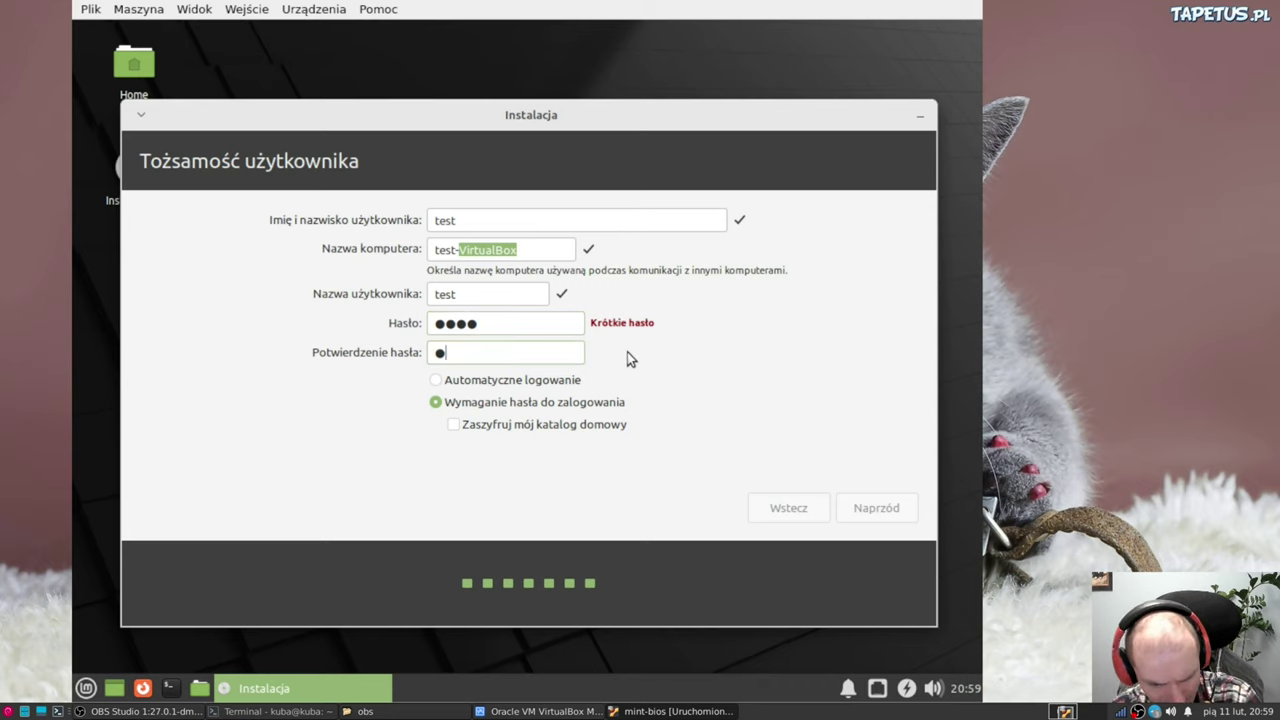
text(t)
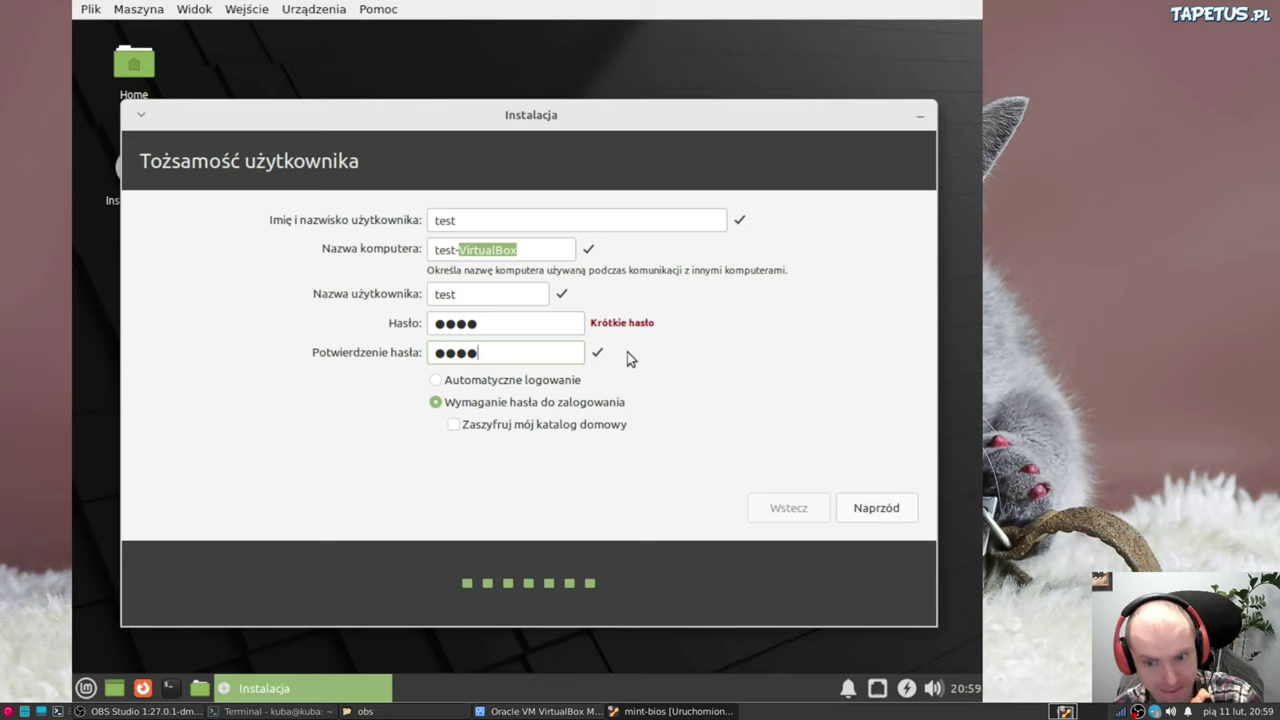
click(872, 510)
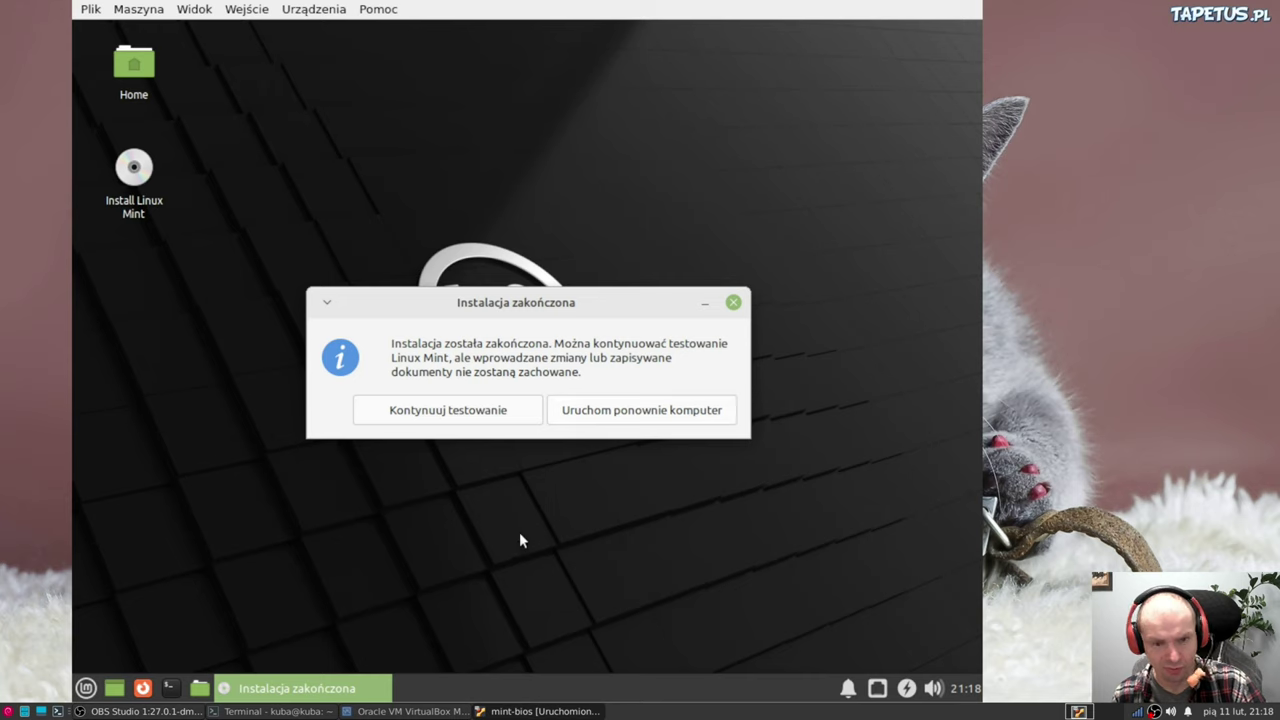
Restart the computer from the installation-complete dialog
click(604, 410)
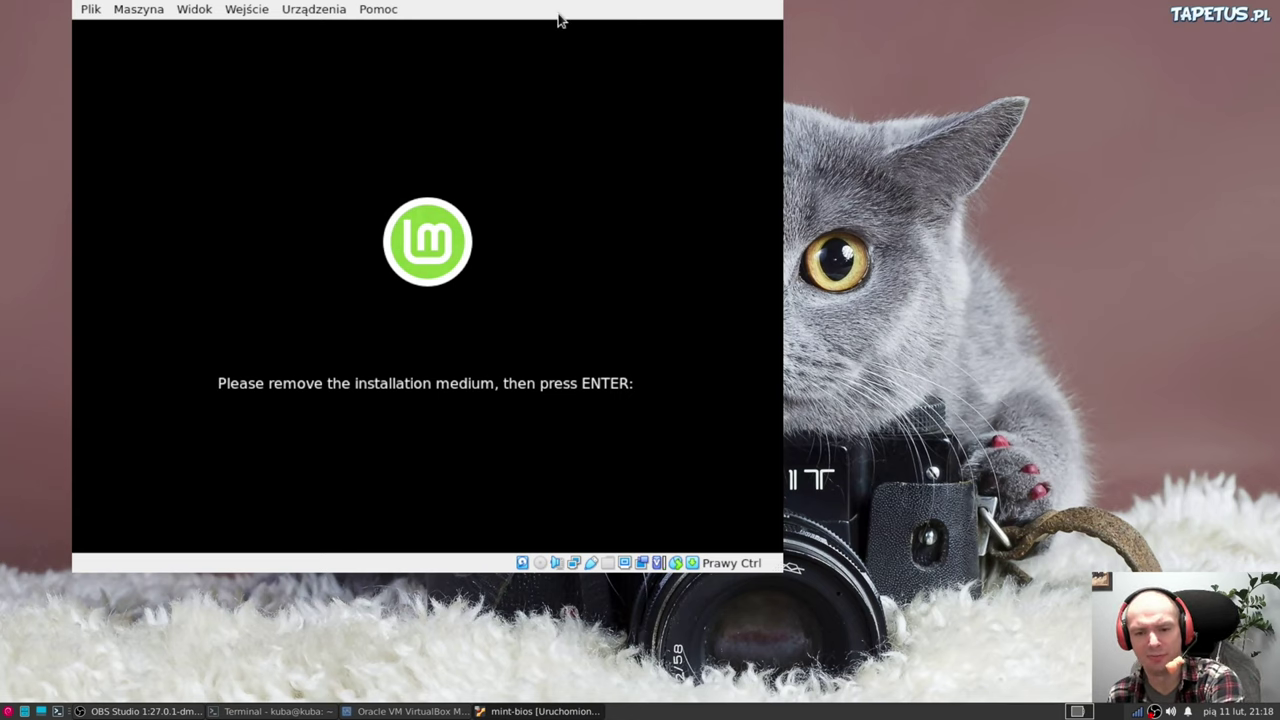
Continue booting past the remove-medium prompt, dismiss the mouse integration notice, and enter the login password
key(Return)
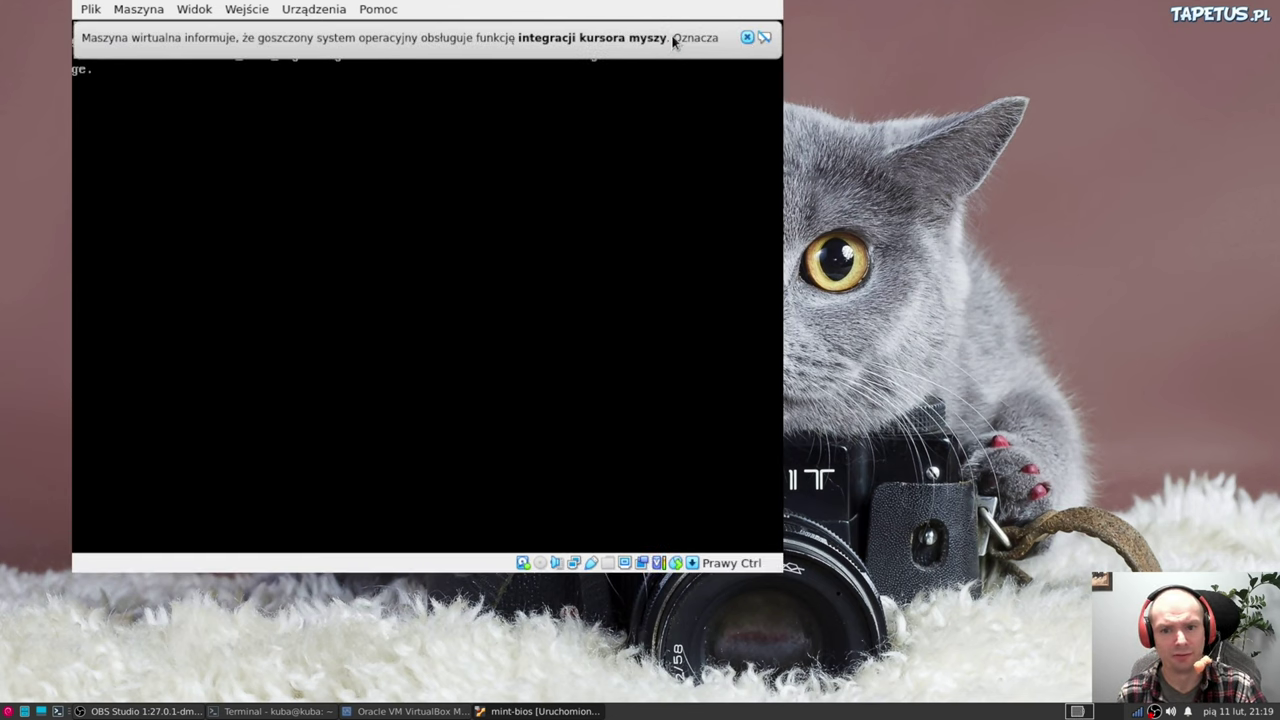
click(674, 40)
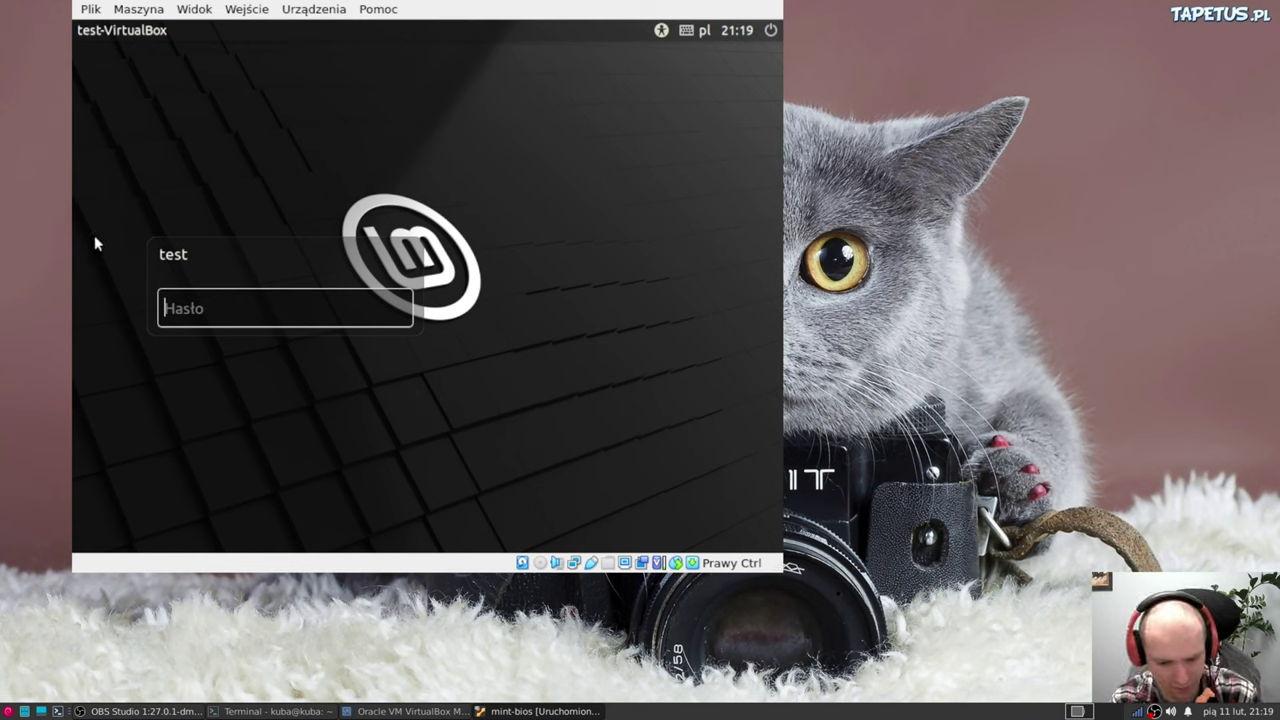
text(123)
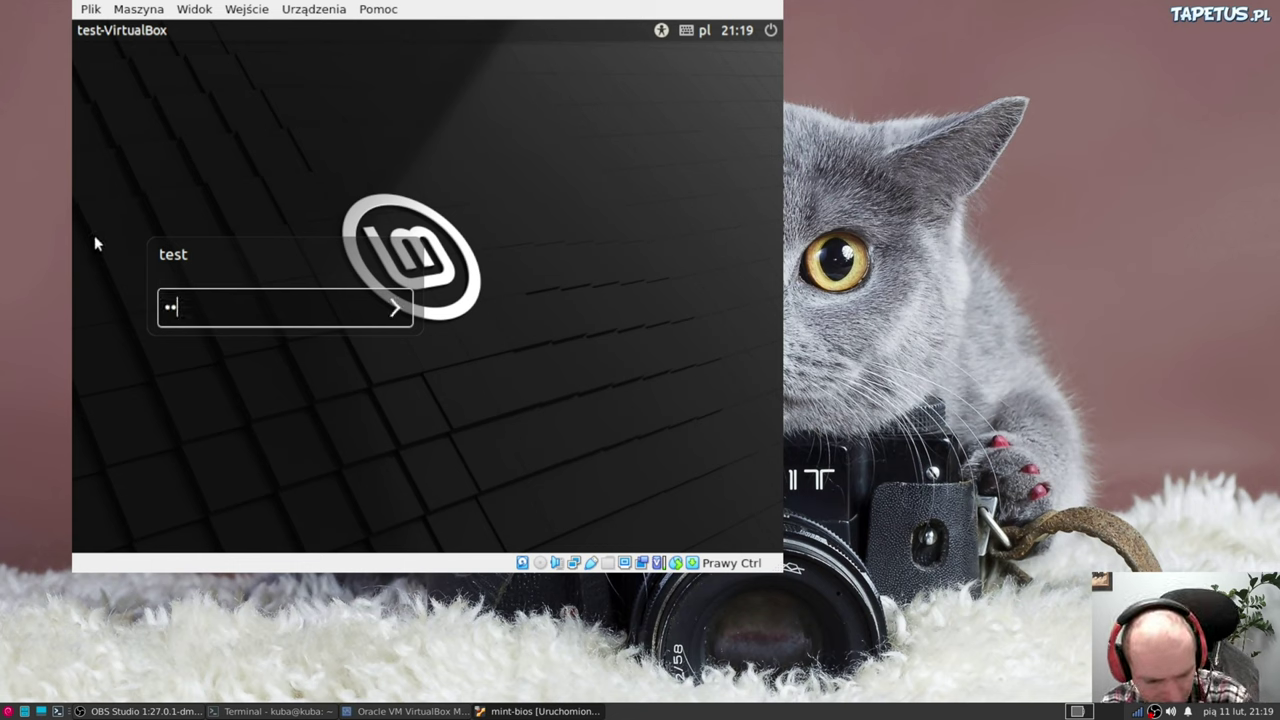
text(4)
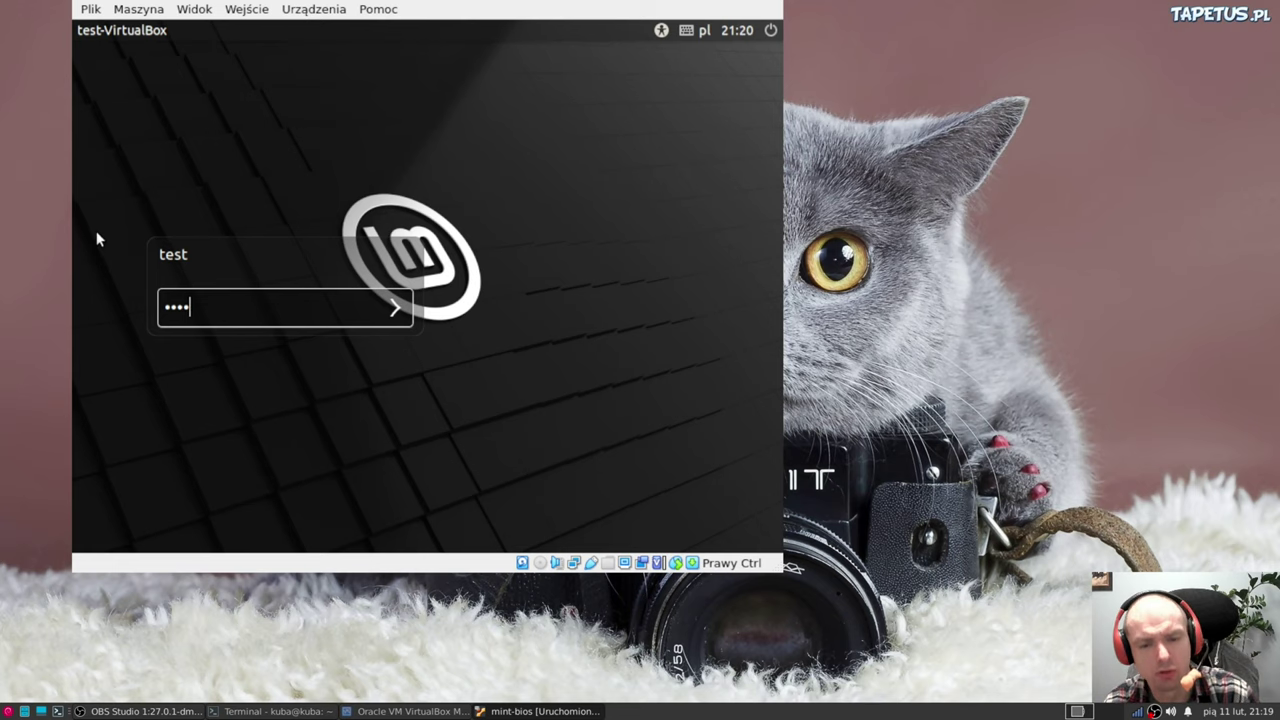
Log in, browse the welcome window's First Steps, Documentation, Help and Get Involved pages, then close it
click(396, 307)
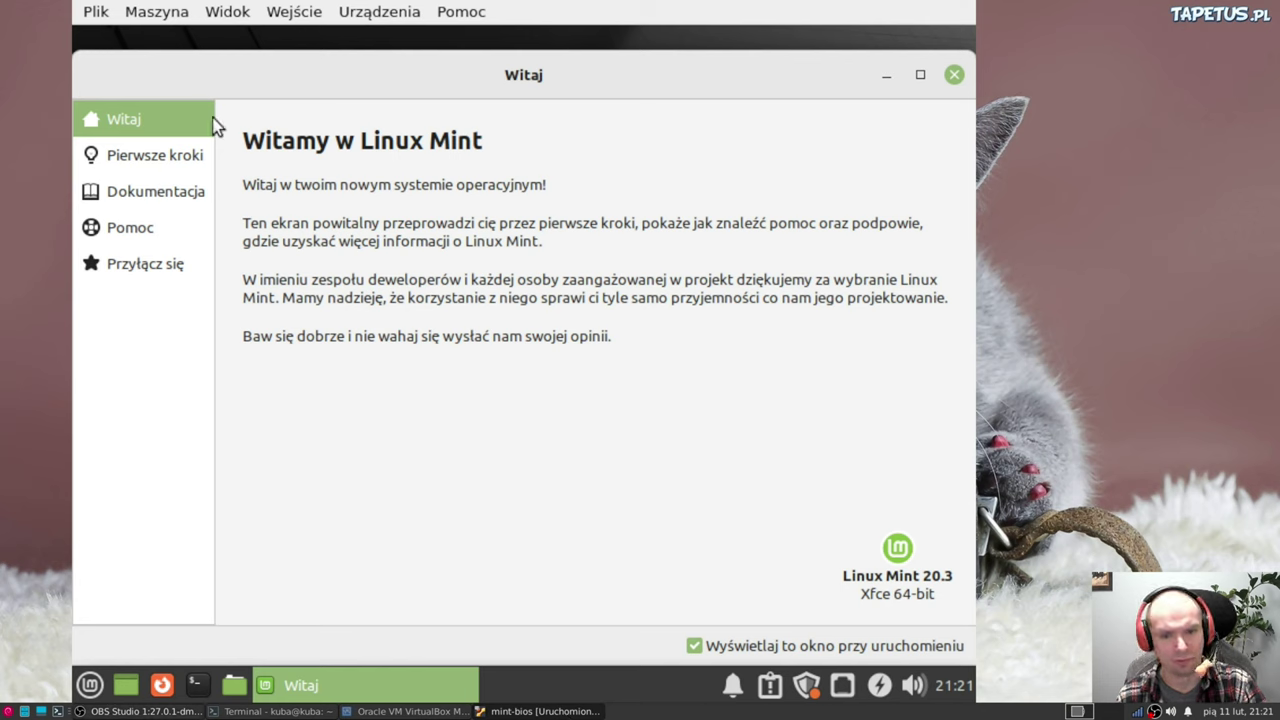
click(160, 158)
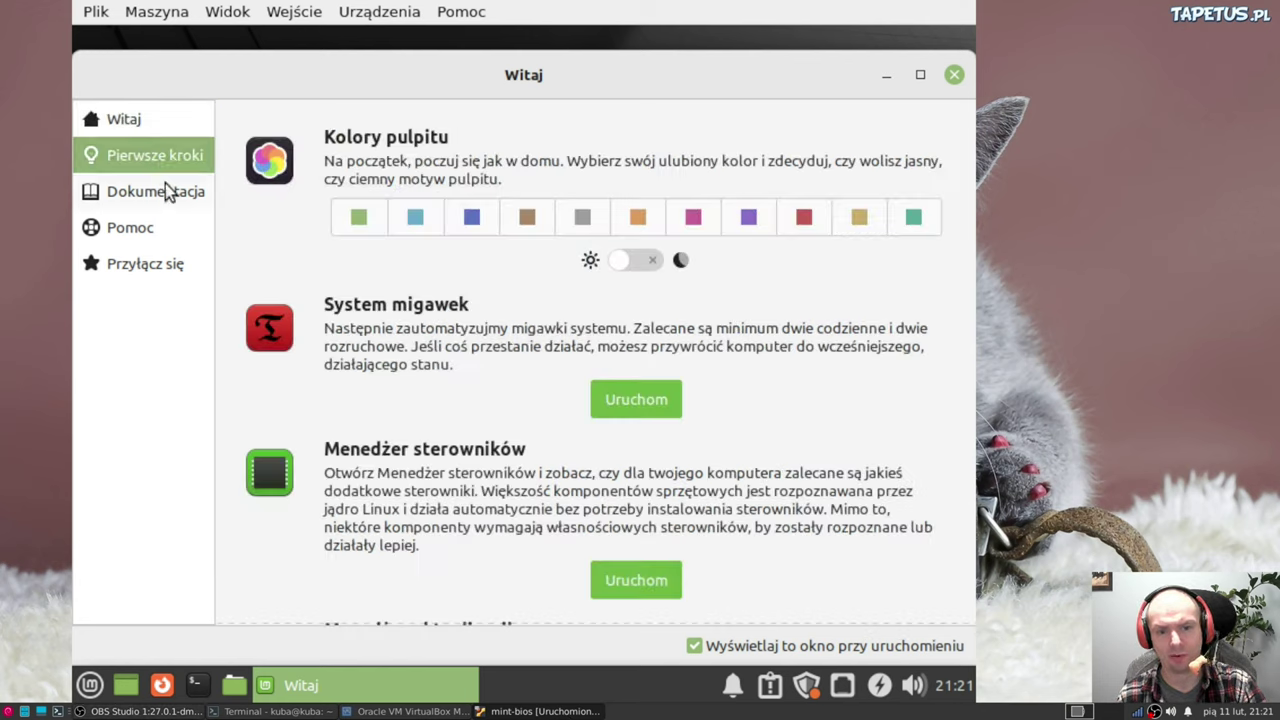
click(123, 199)
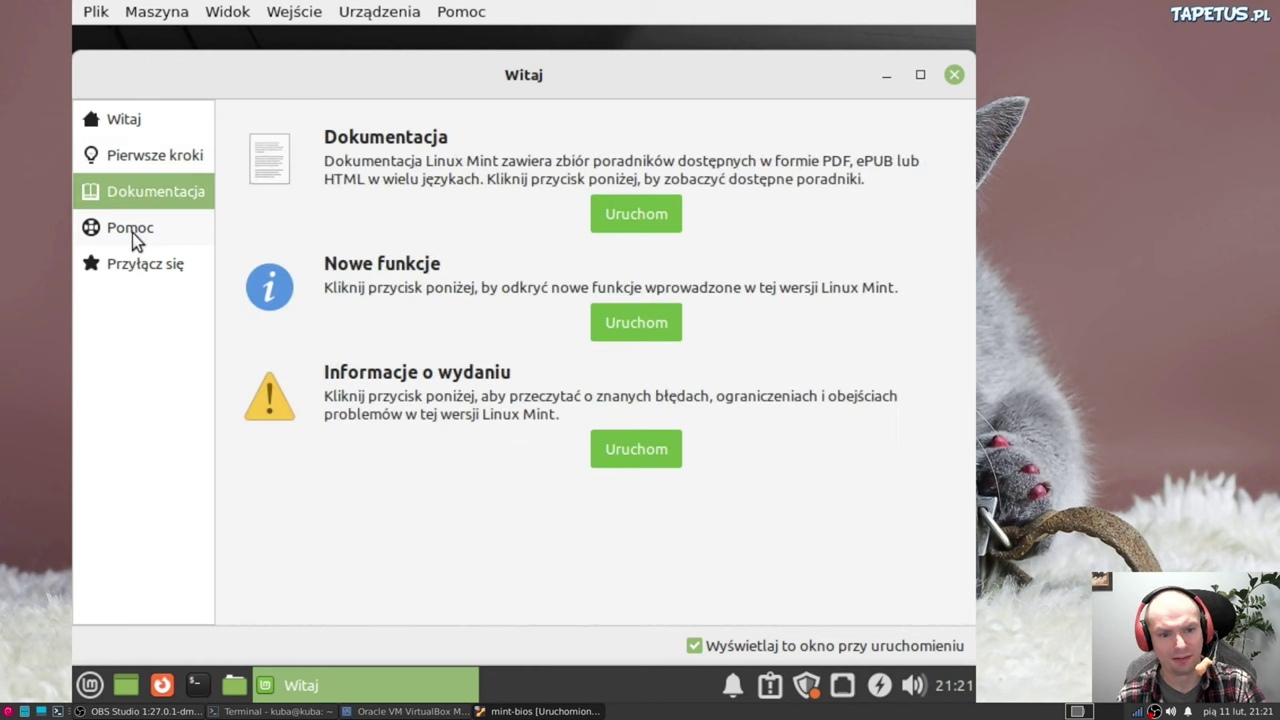
click(125, 230)
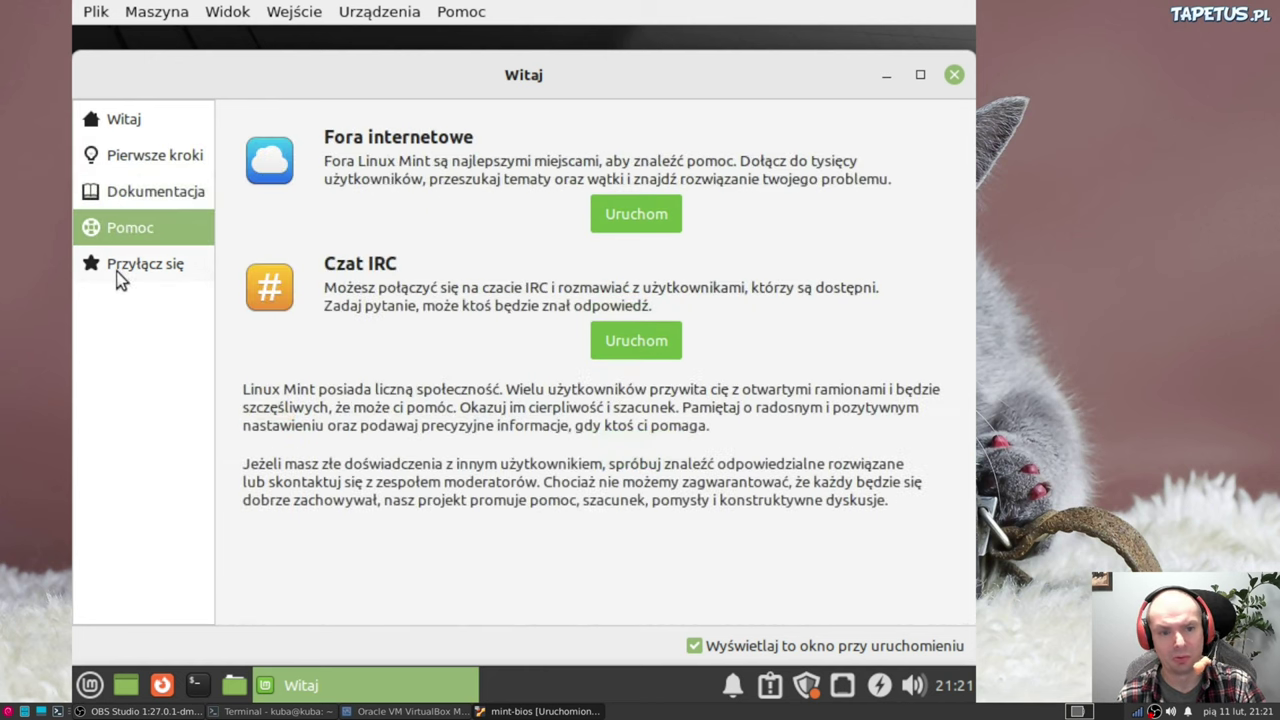
click(118, 275)
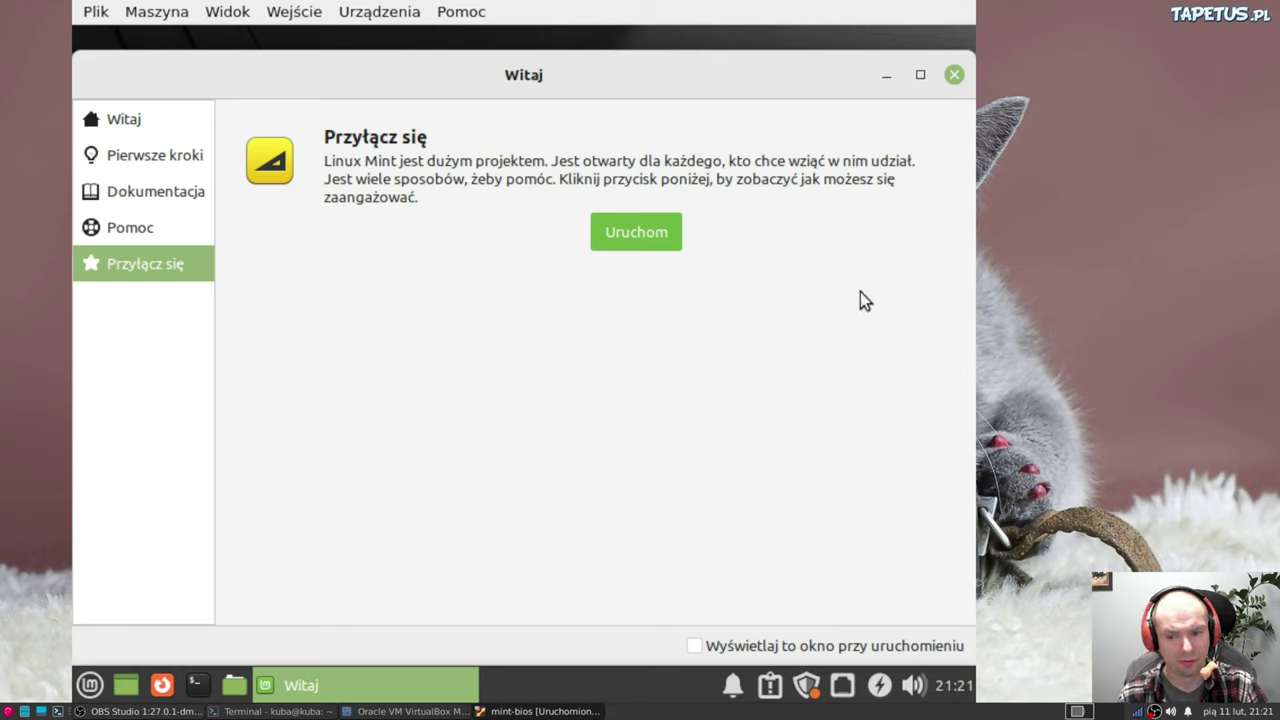
click(954, 75)
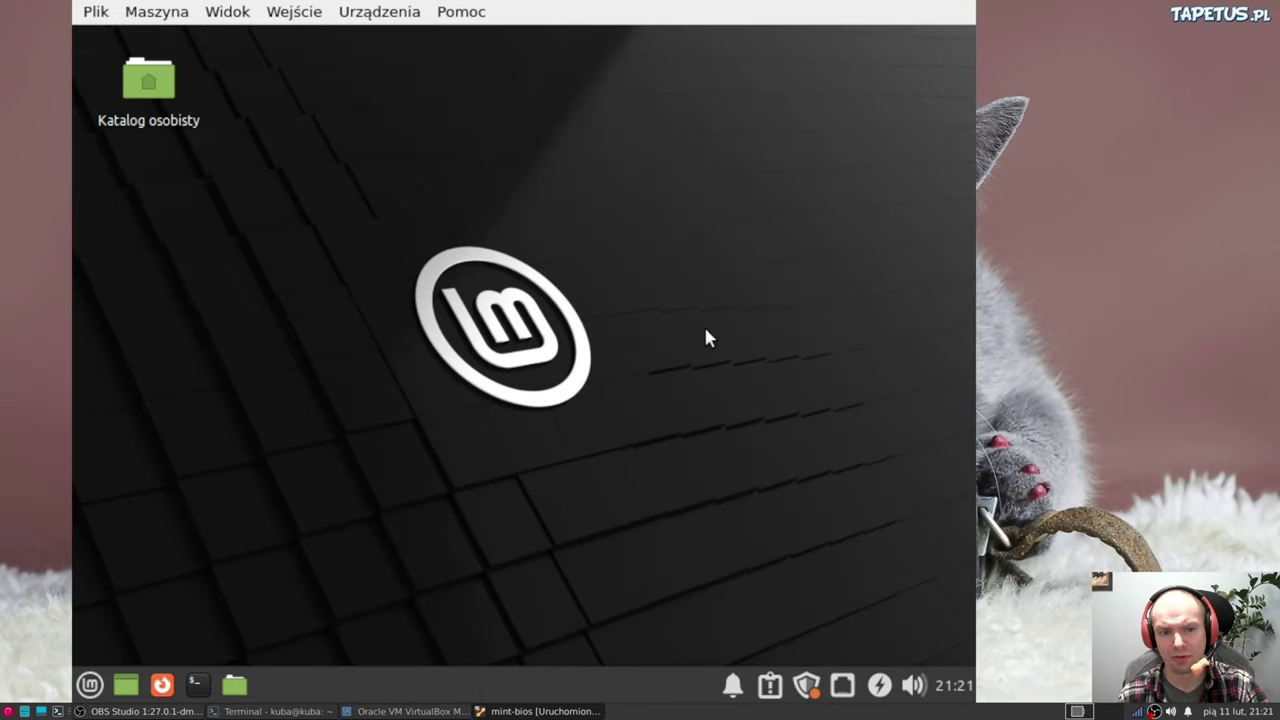
Open Update Manager from the tray, dismiss its welcome screen, and authenticate its self-update
click(806, 685)
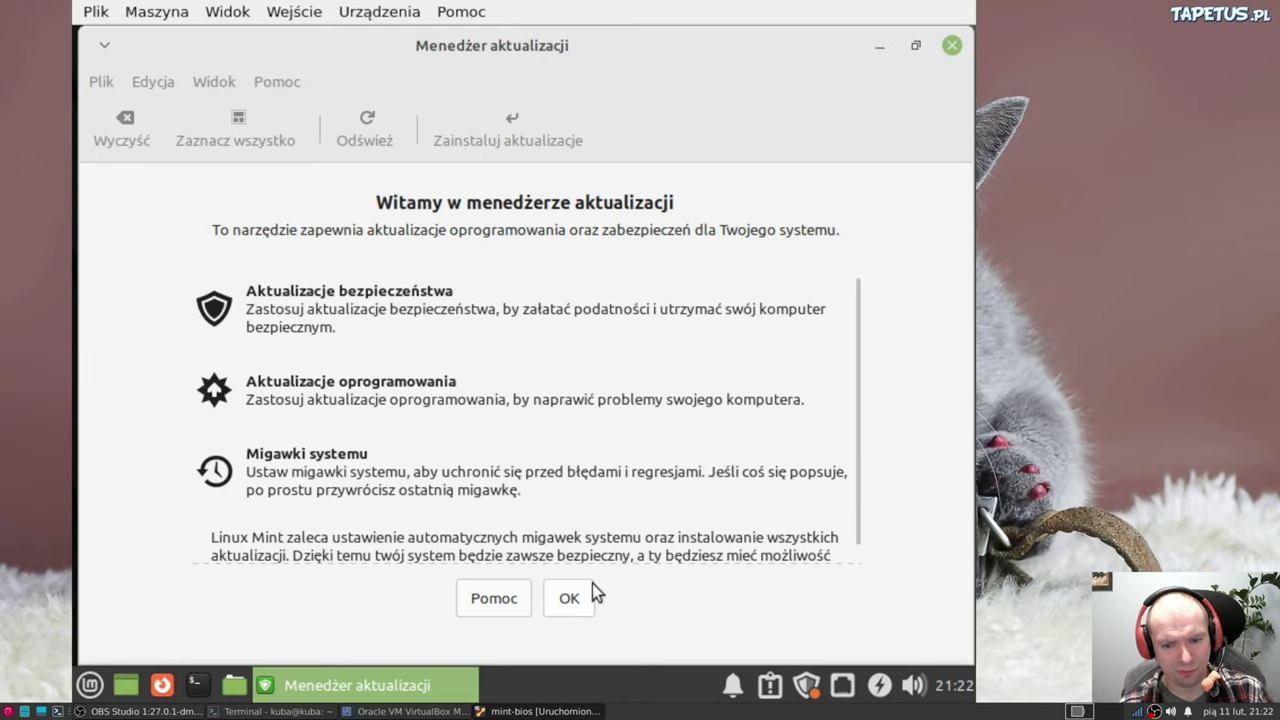
click(568, 601)
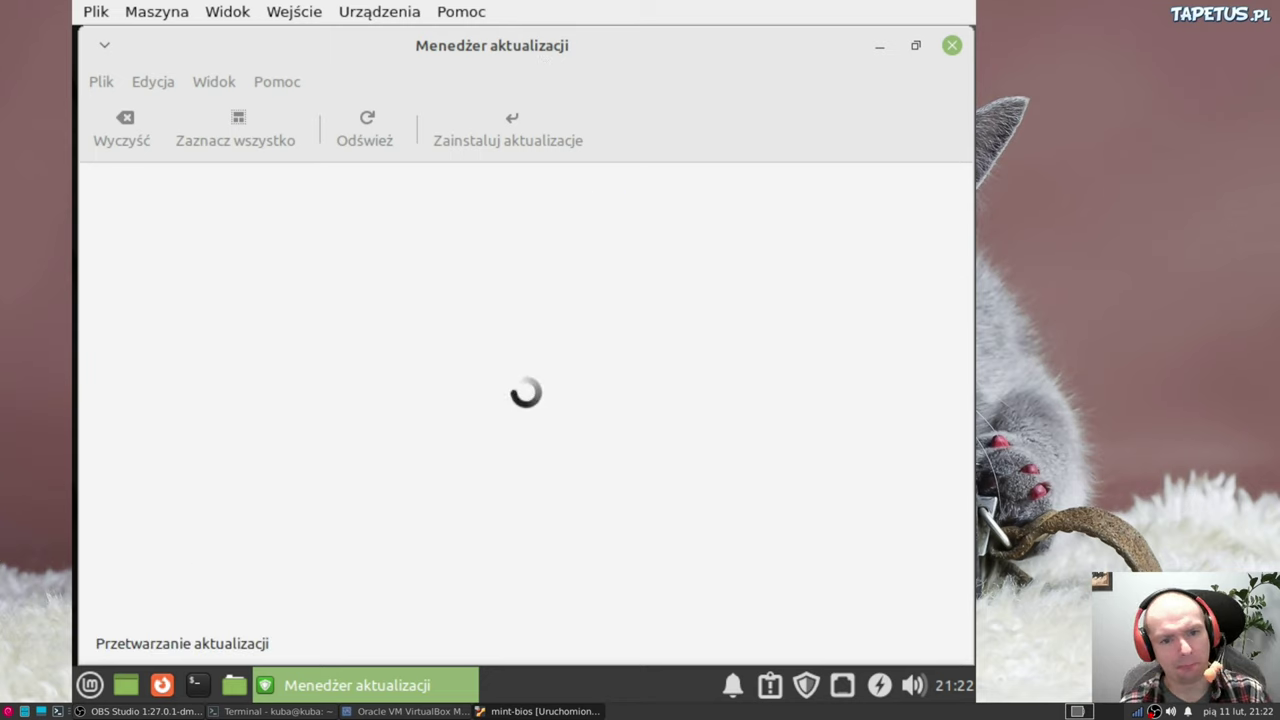
click(489, 495)
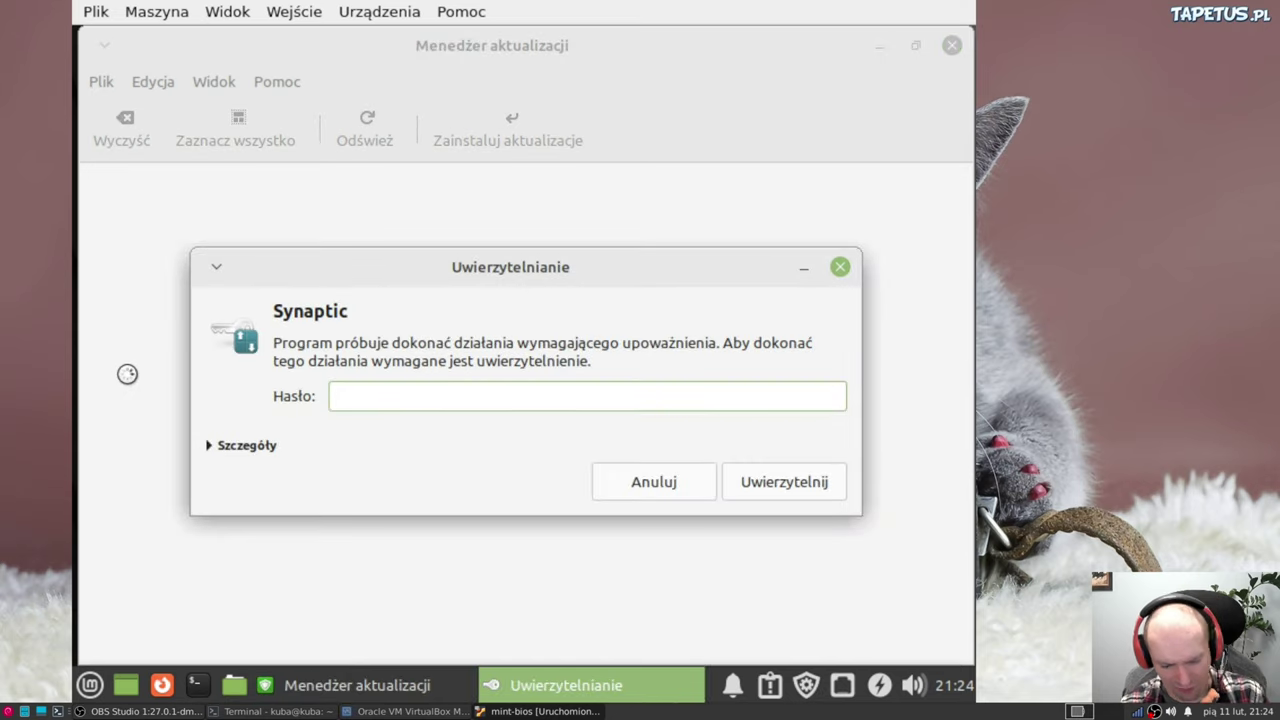
text(***)
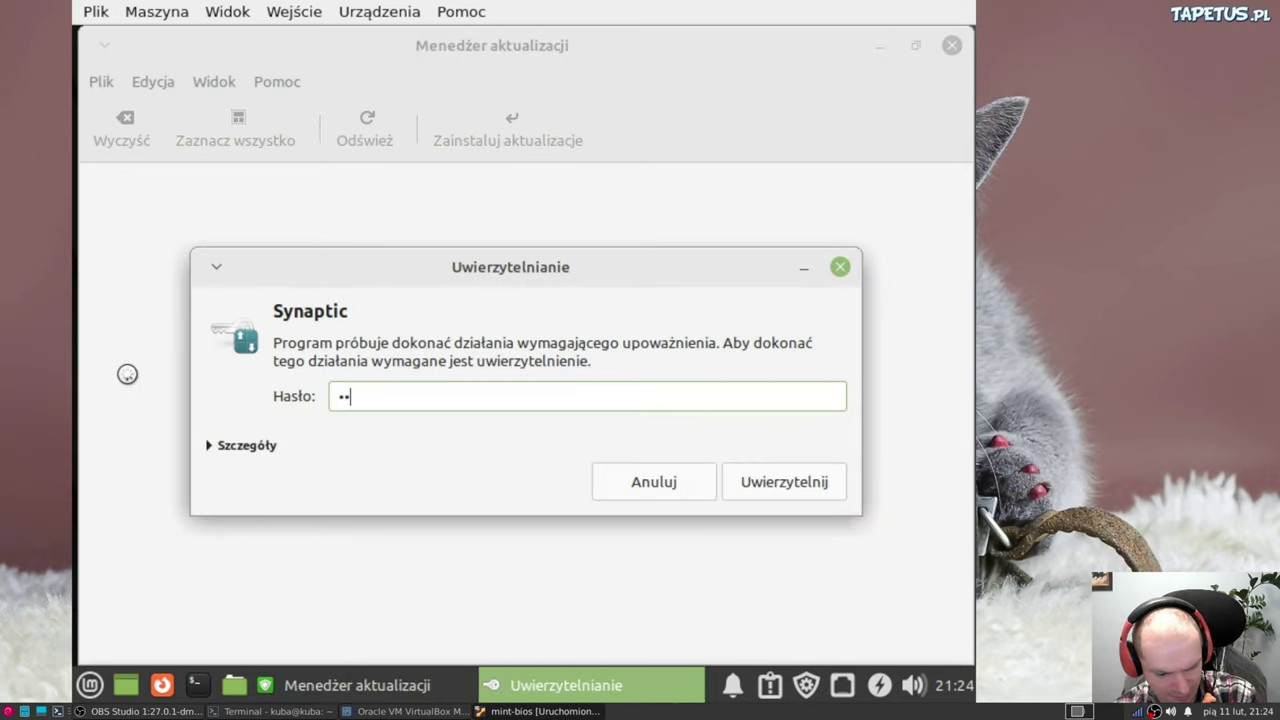
text(*)
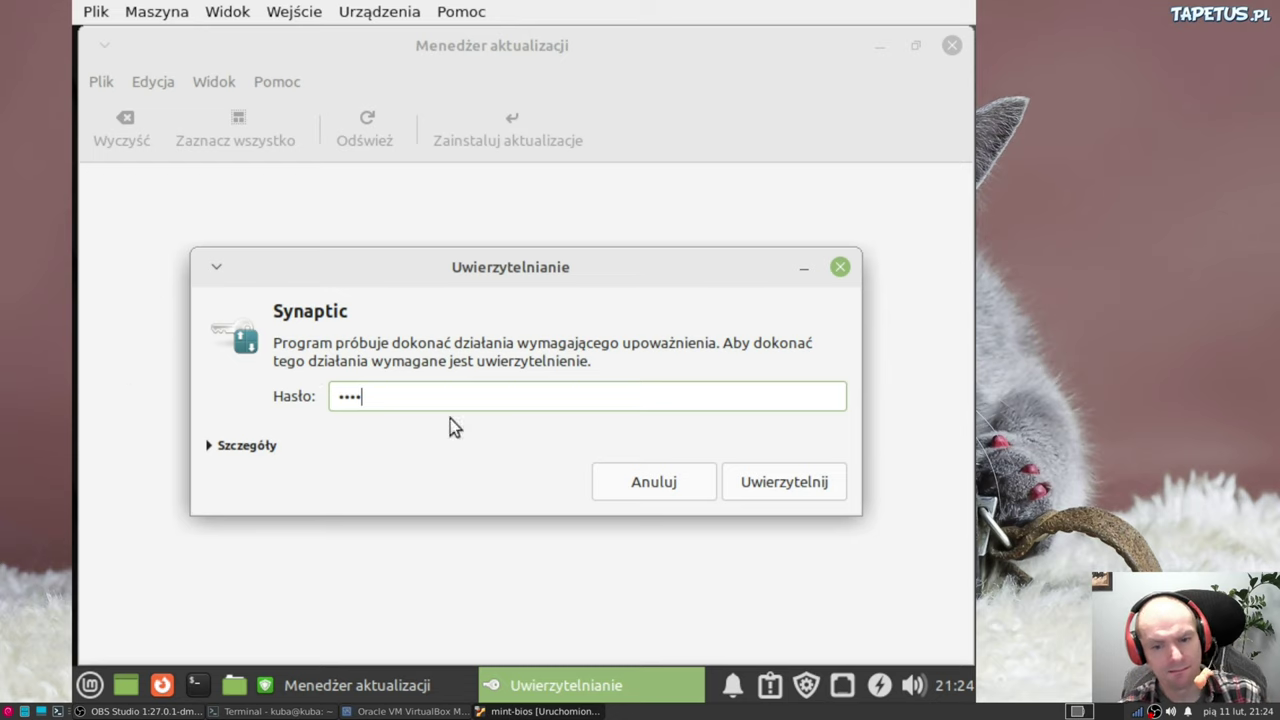
click(750, 487)
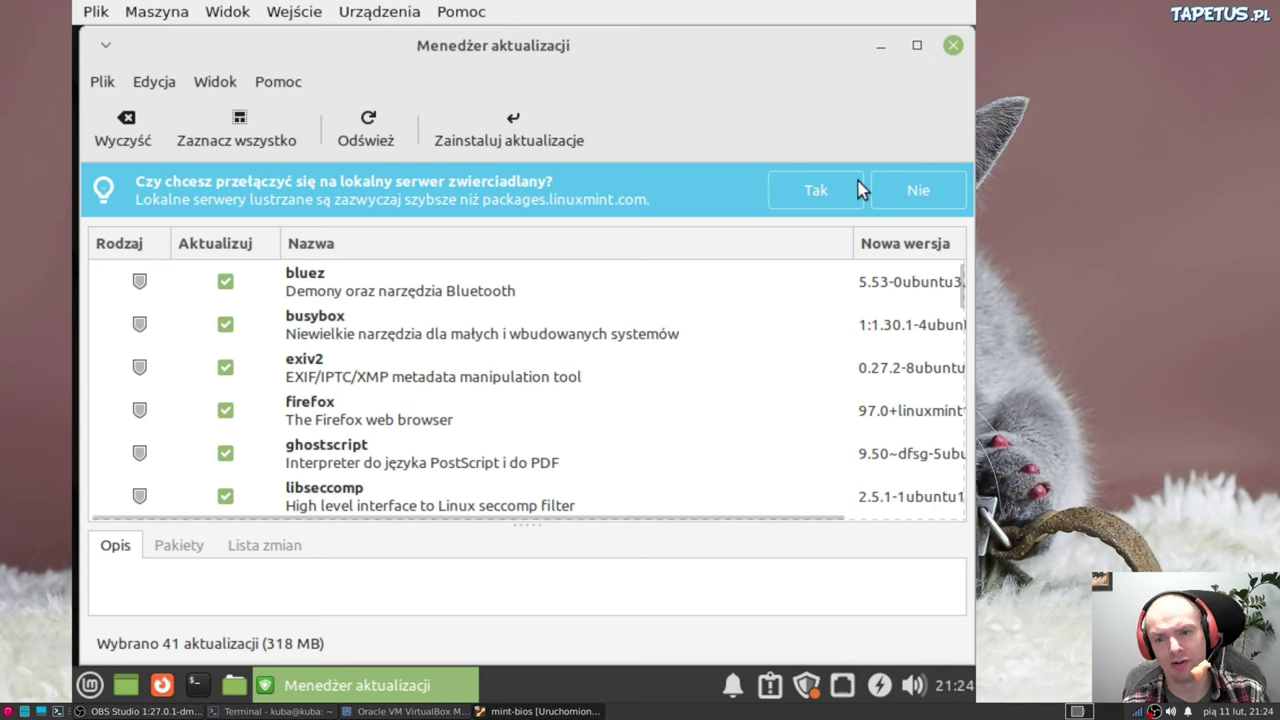
Accept the offer to switch to a local mirror and authenticate with the account password
click(815, 192)
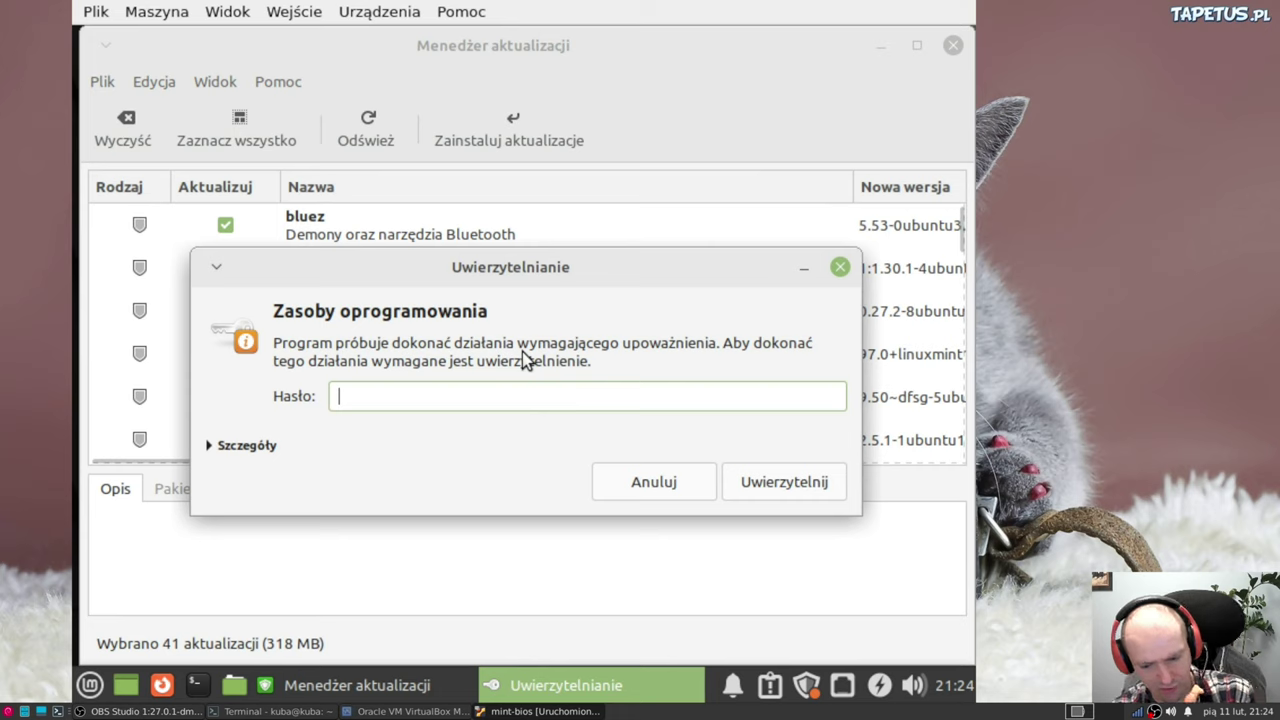
text(••)
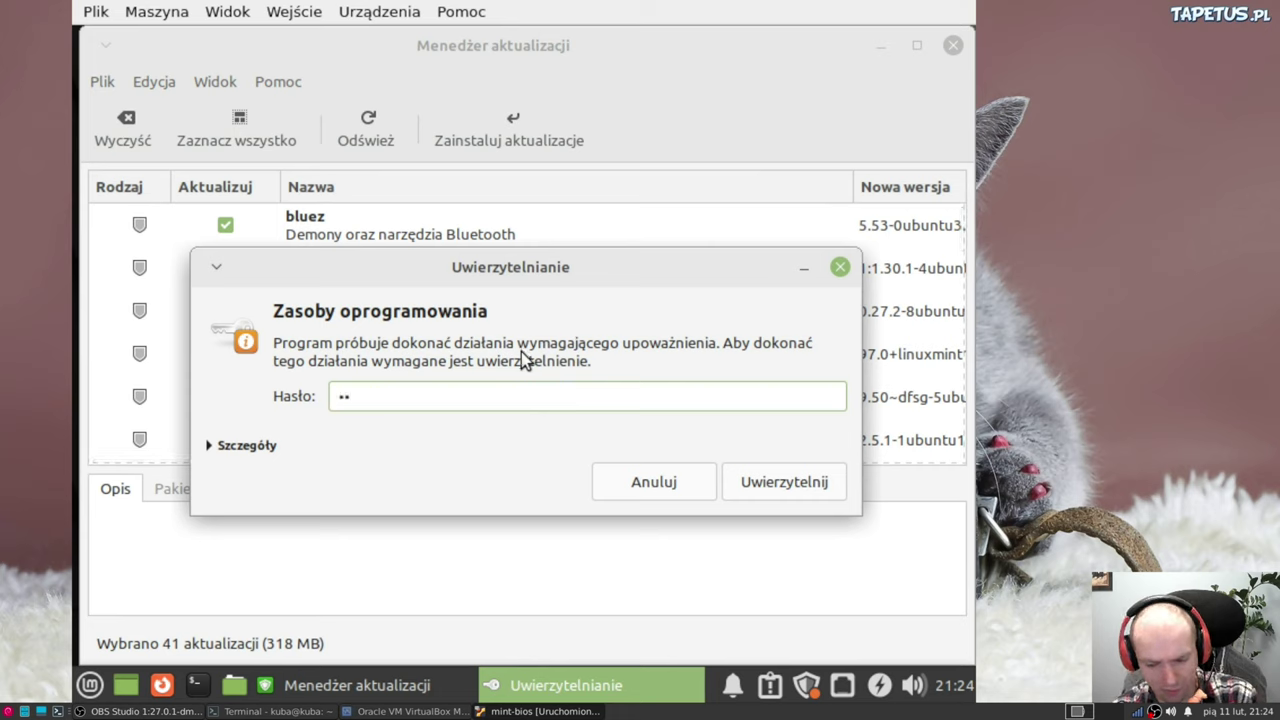
key(BackSpace)
key(BackSpace)
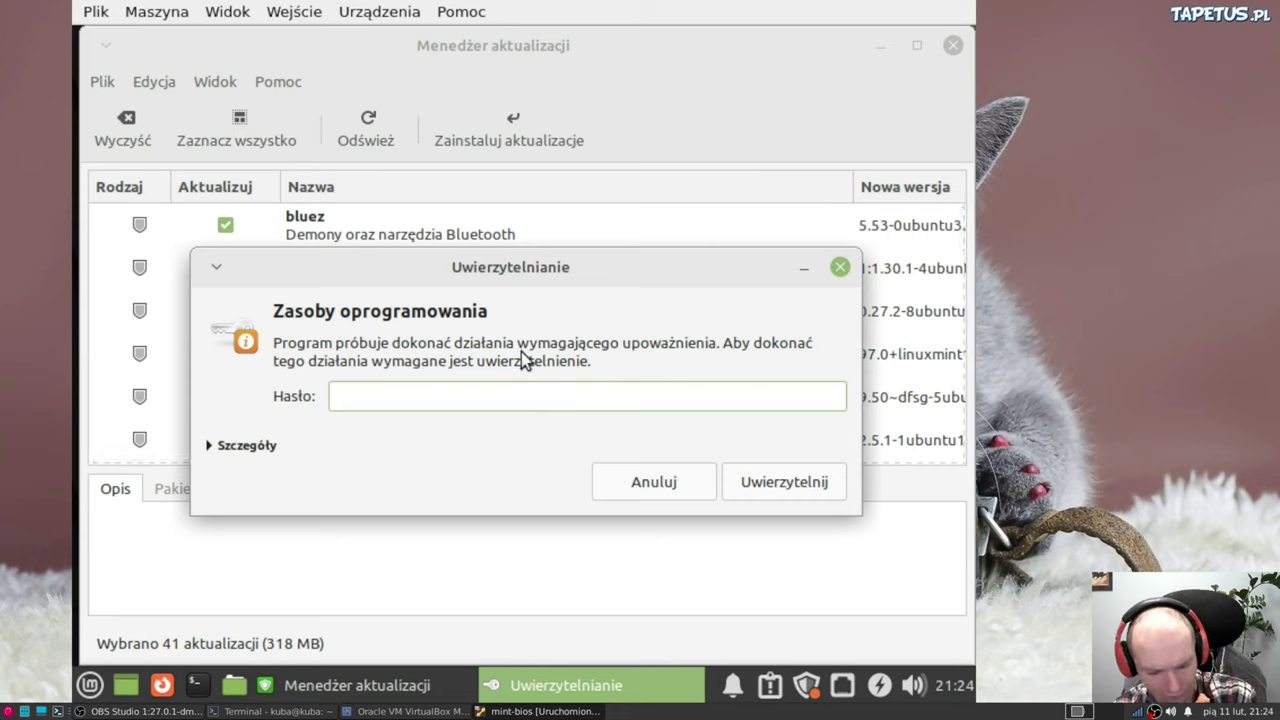
text(••••)
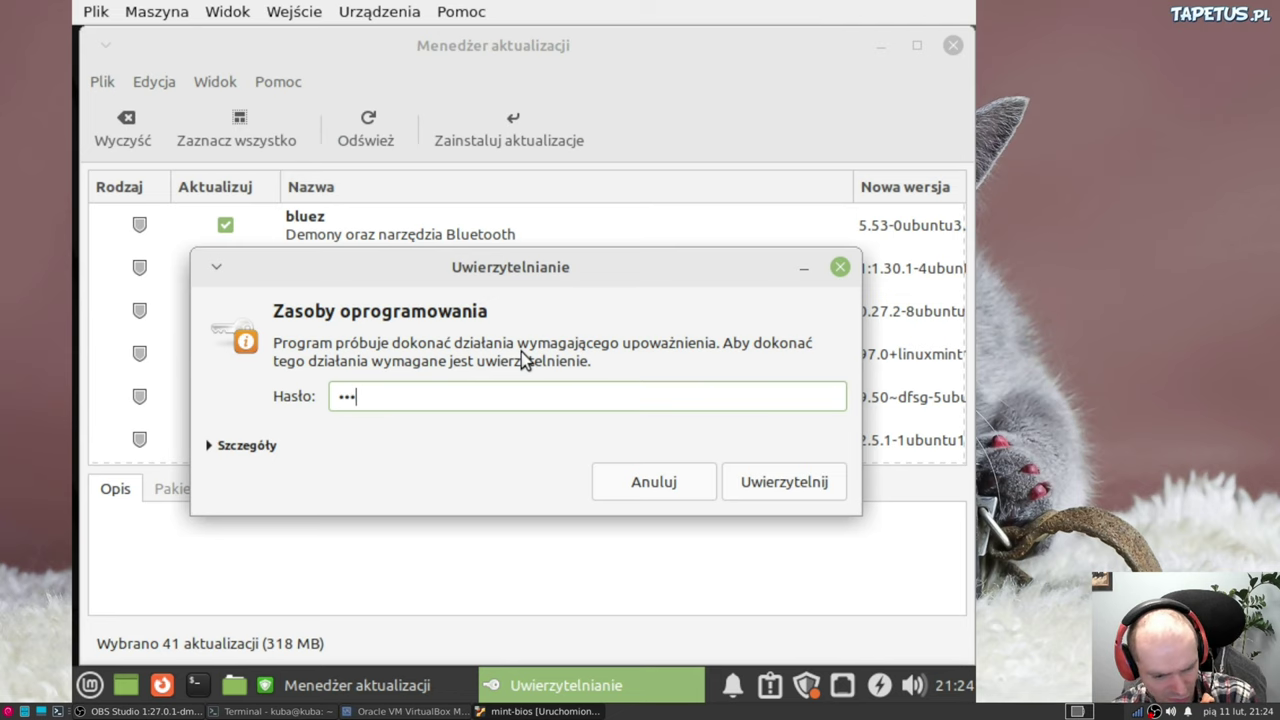
click(776, 481)
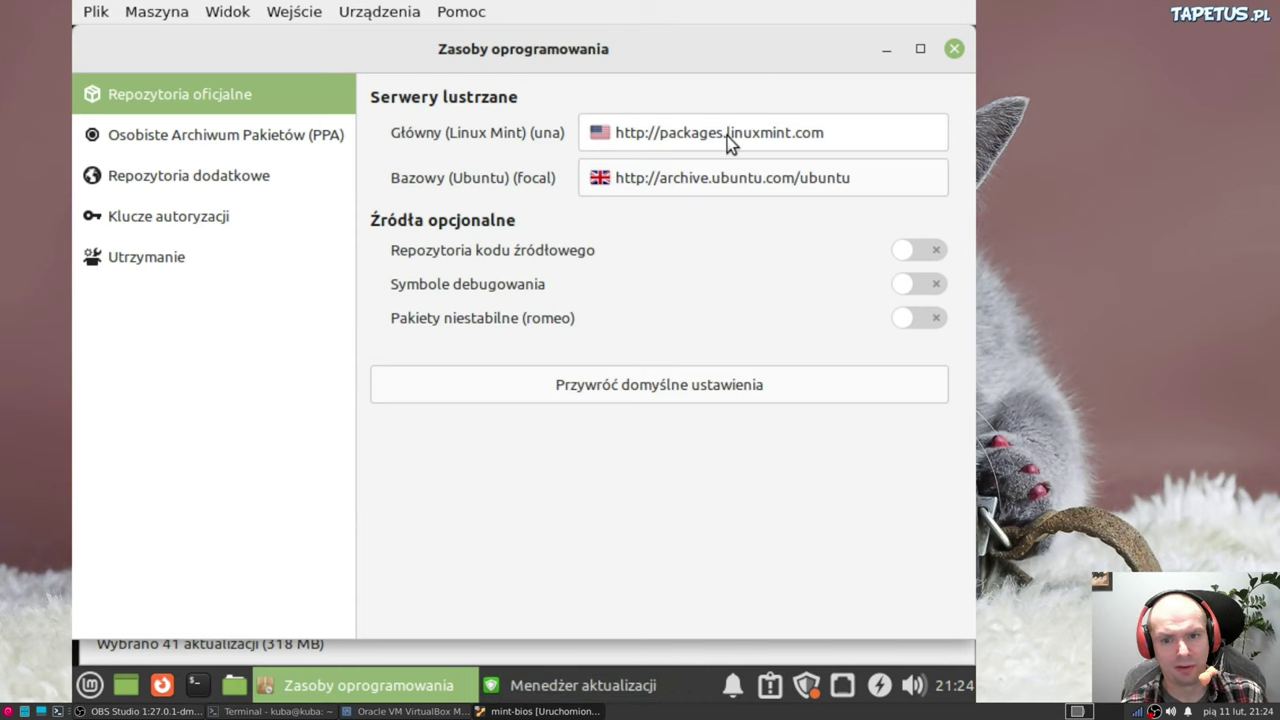
Set both Mint and Ubuntu mirrors to ICM University of Warsaw, refresh the APT cache, and close
click(728, 137)
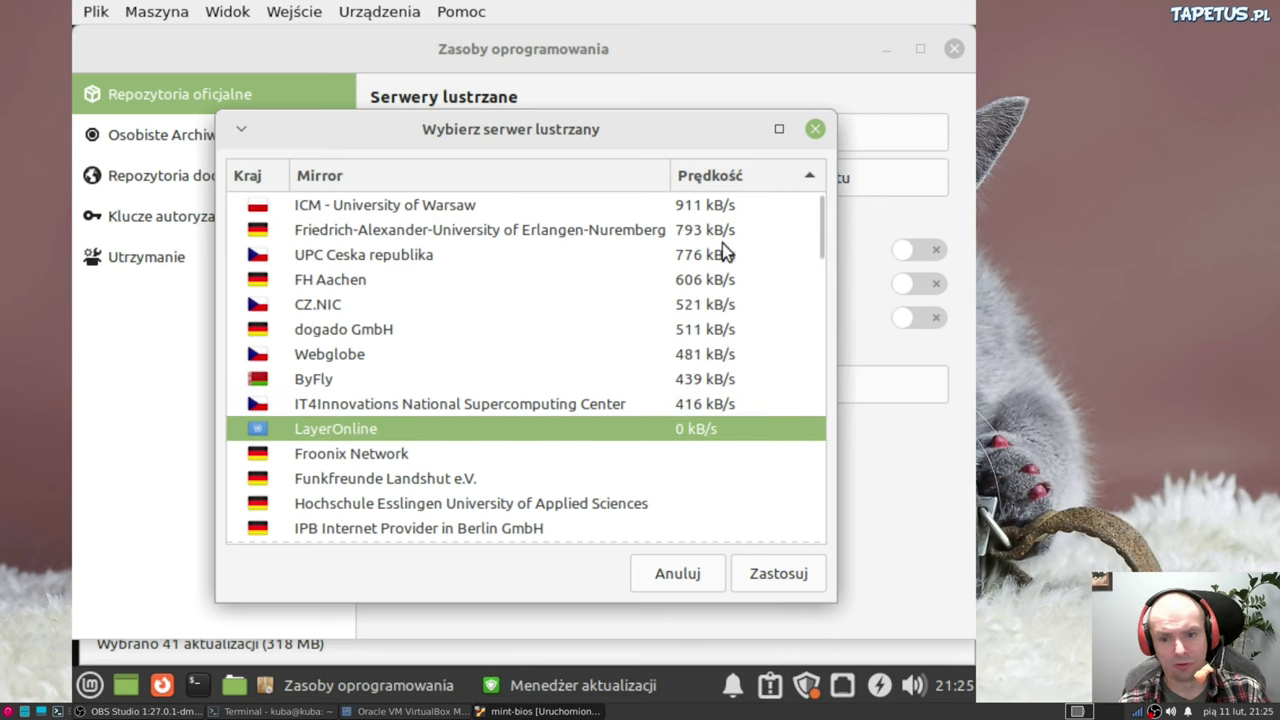
click(428, 205)
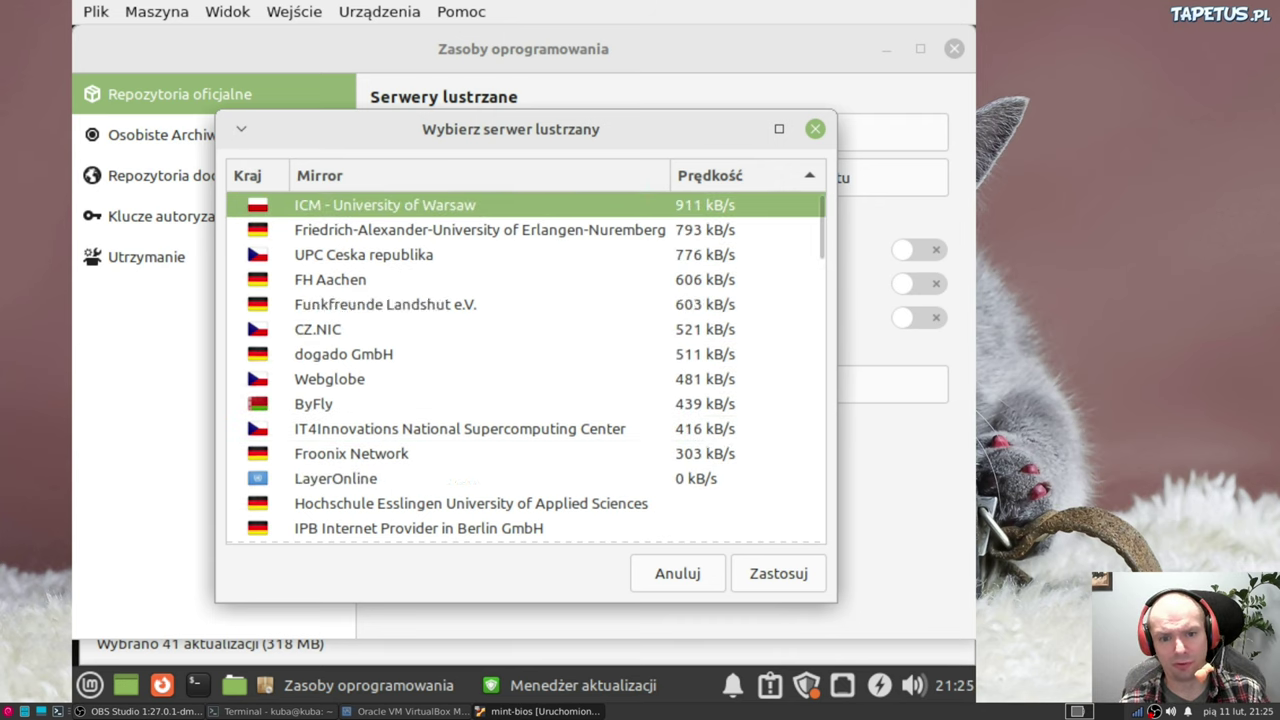
click(779, 574)
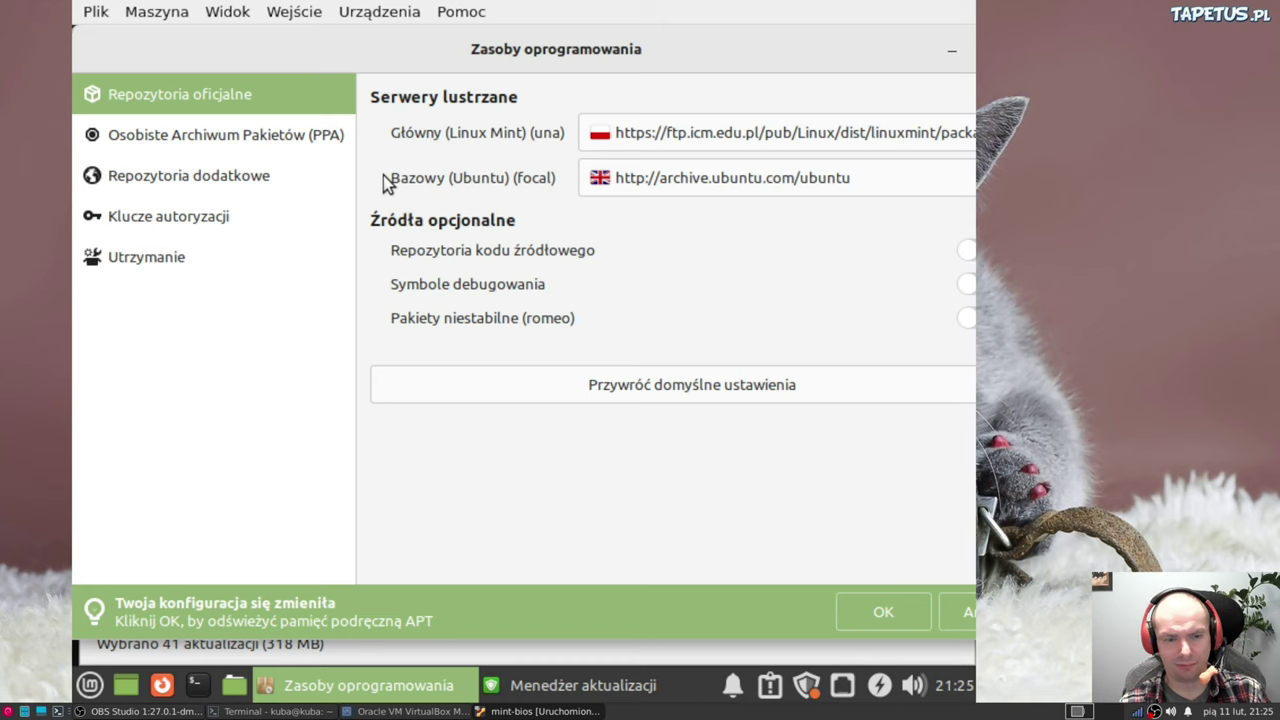
click(649, 184)
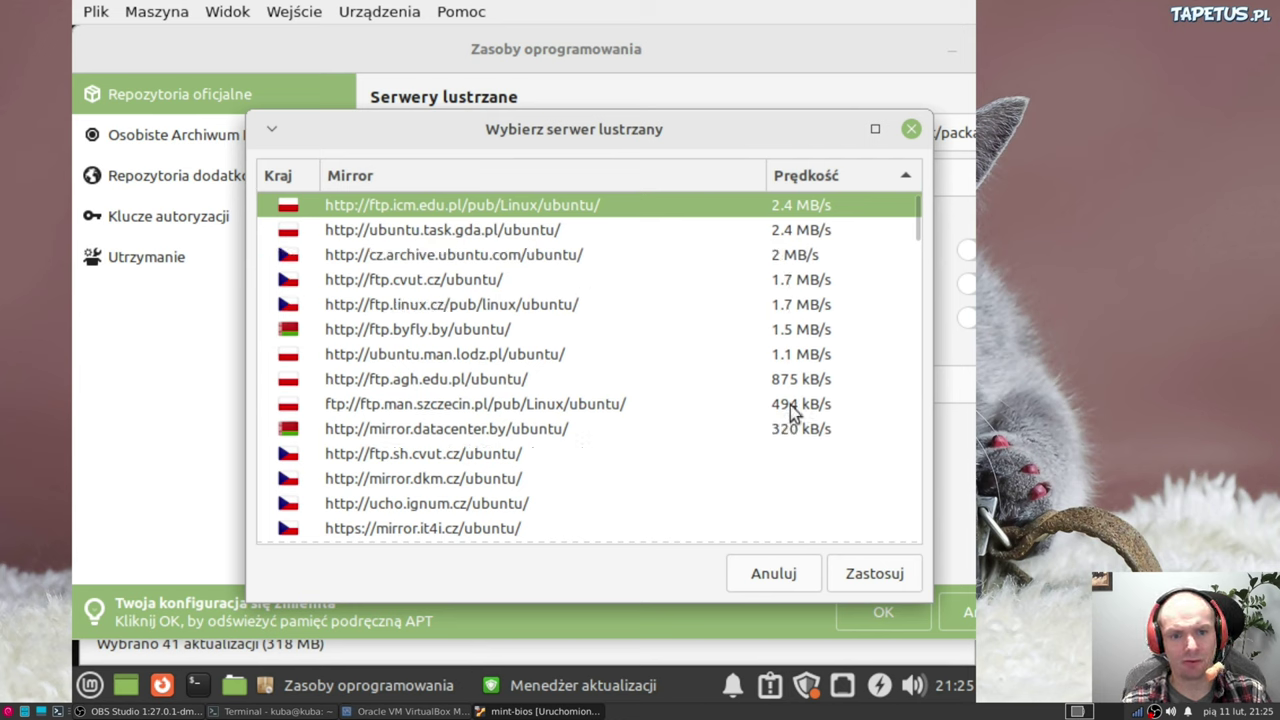
click(870, 576)
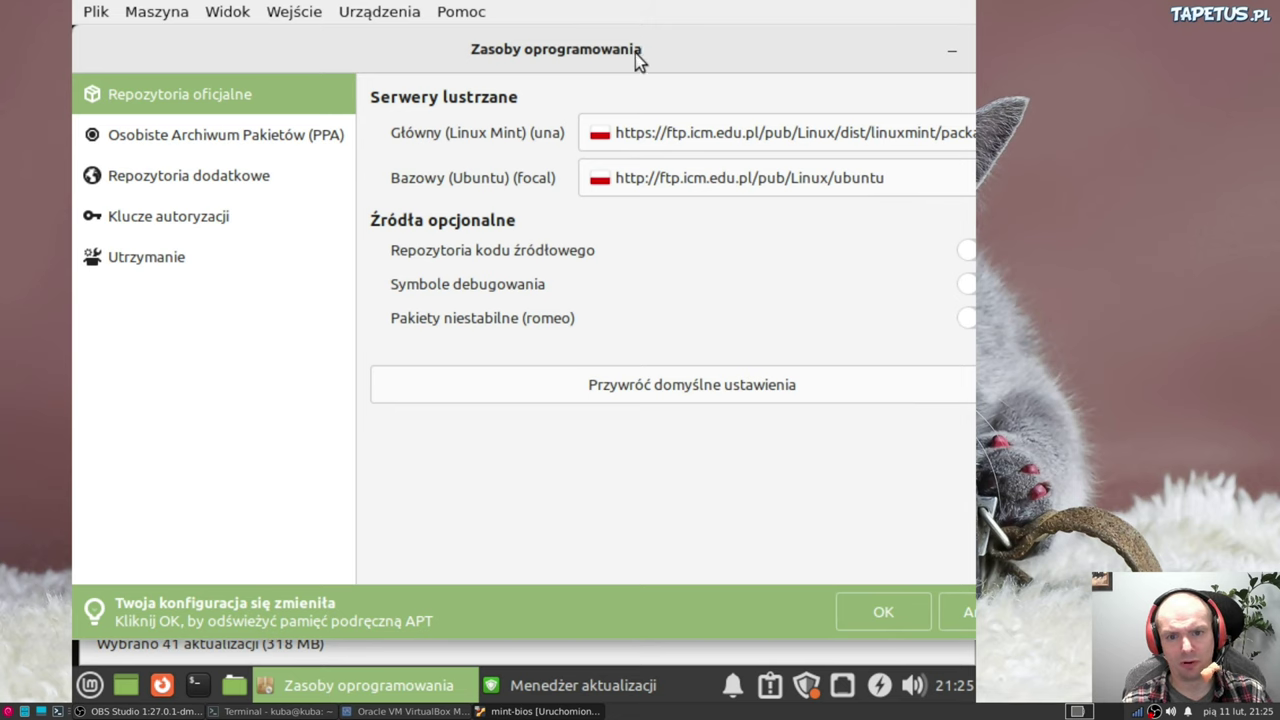
drag(624, 51, 569, 52)
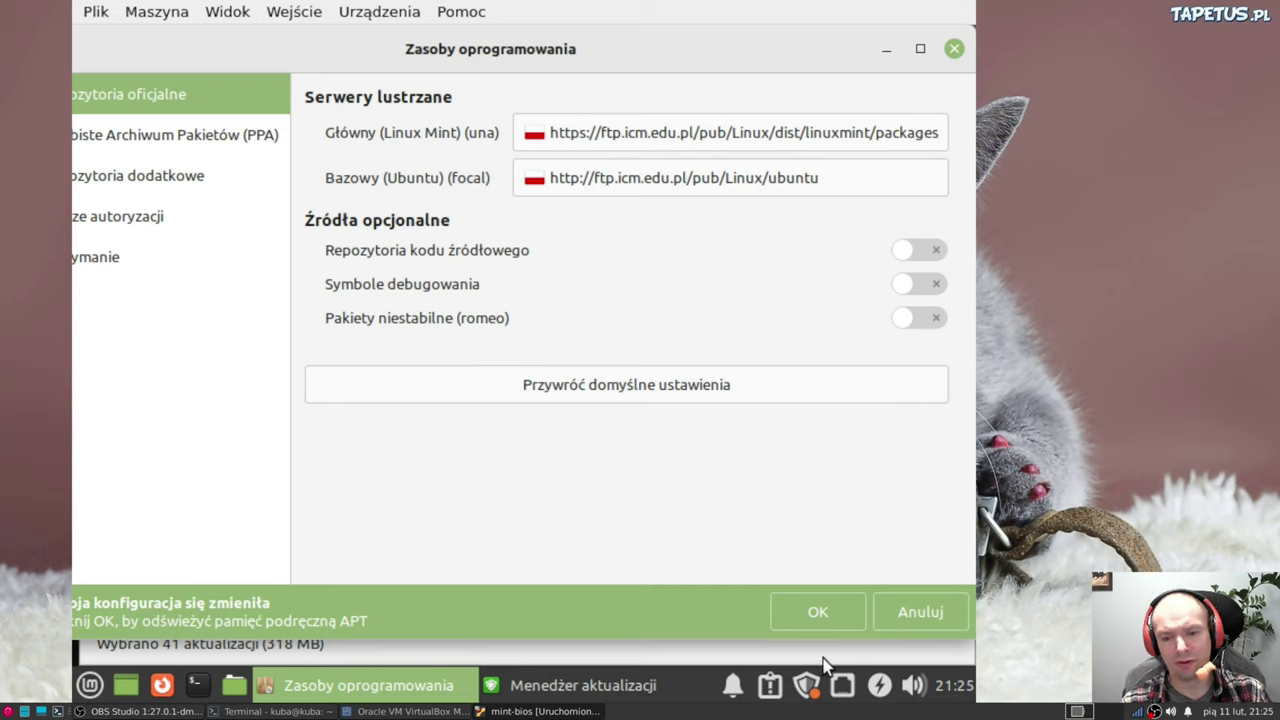
click(807, 613)
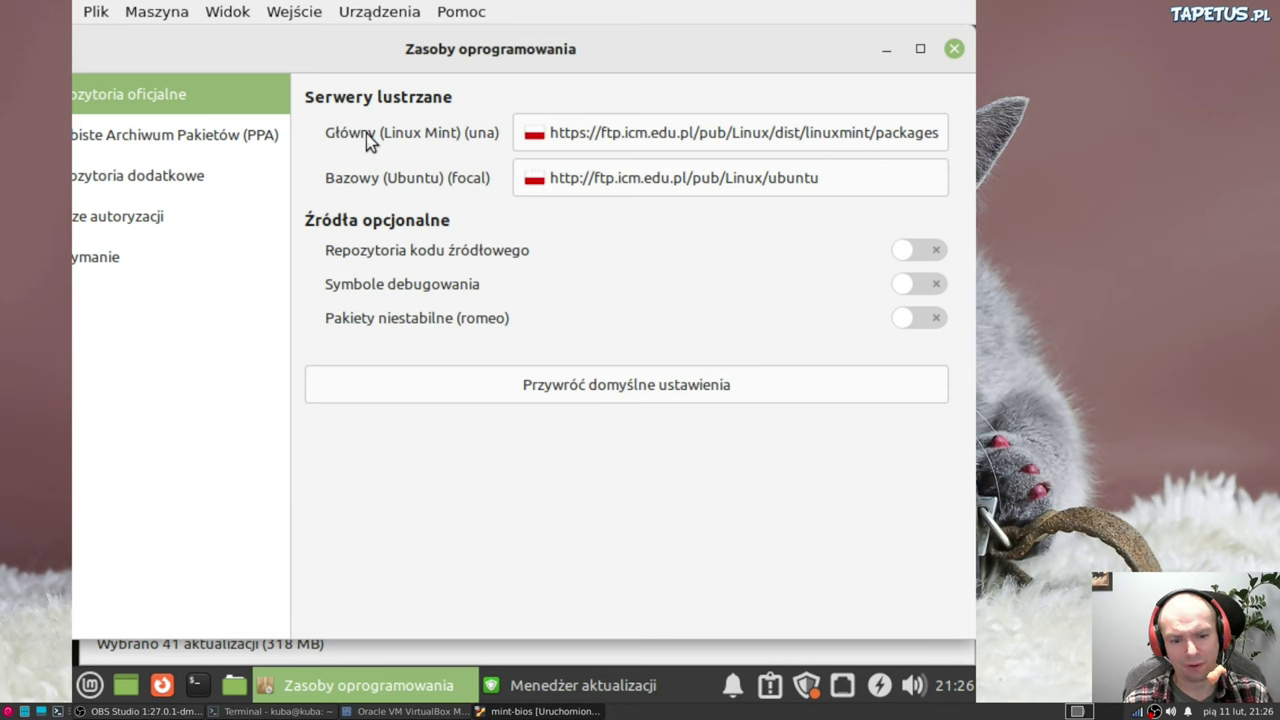
drag(500, 49, 446, 63)
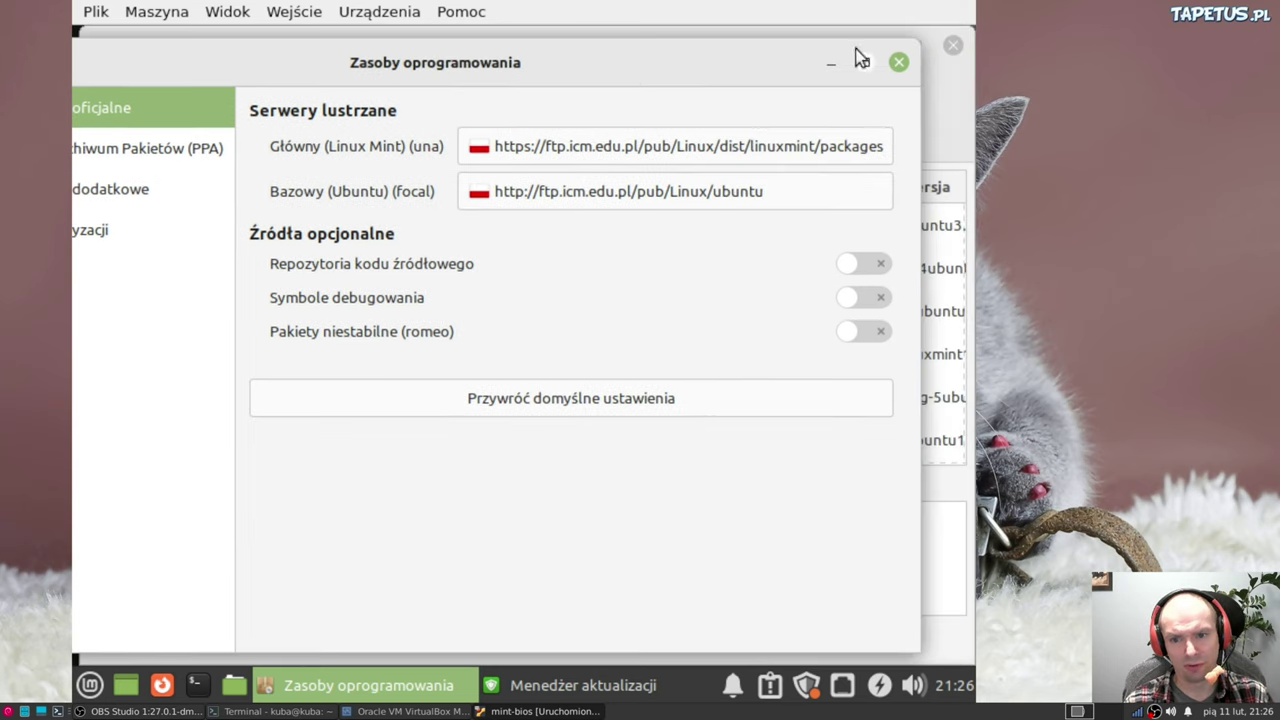
click(898, 63)
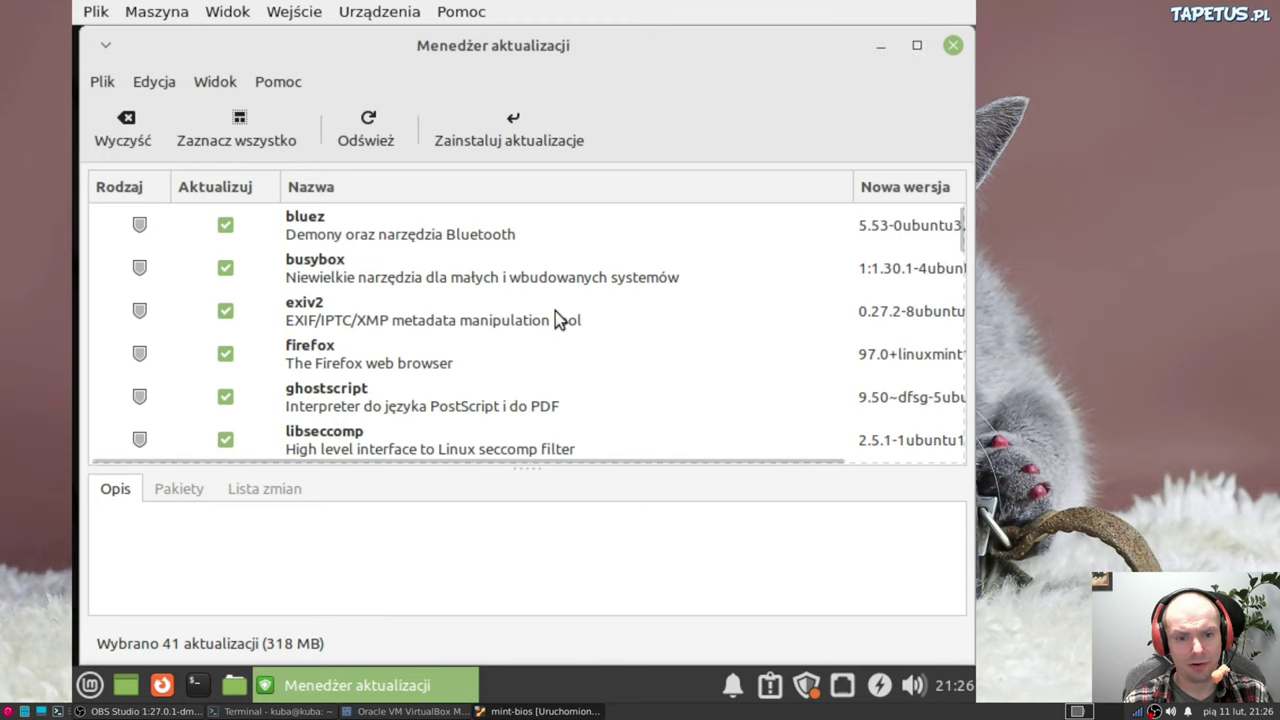
Refresh the list, then install all 41 updates plus extra kernel packages, authenticating with the password
click(379, 124)
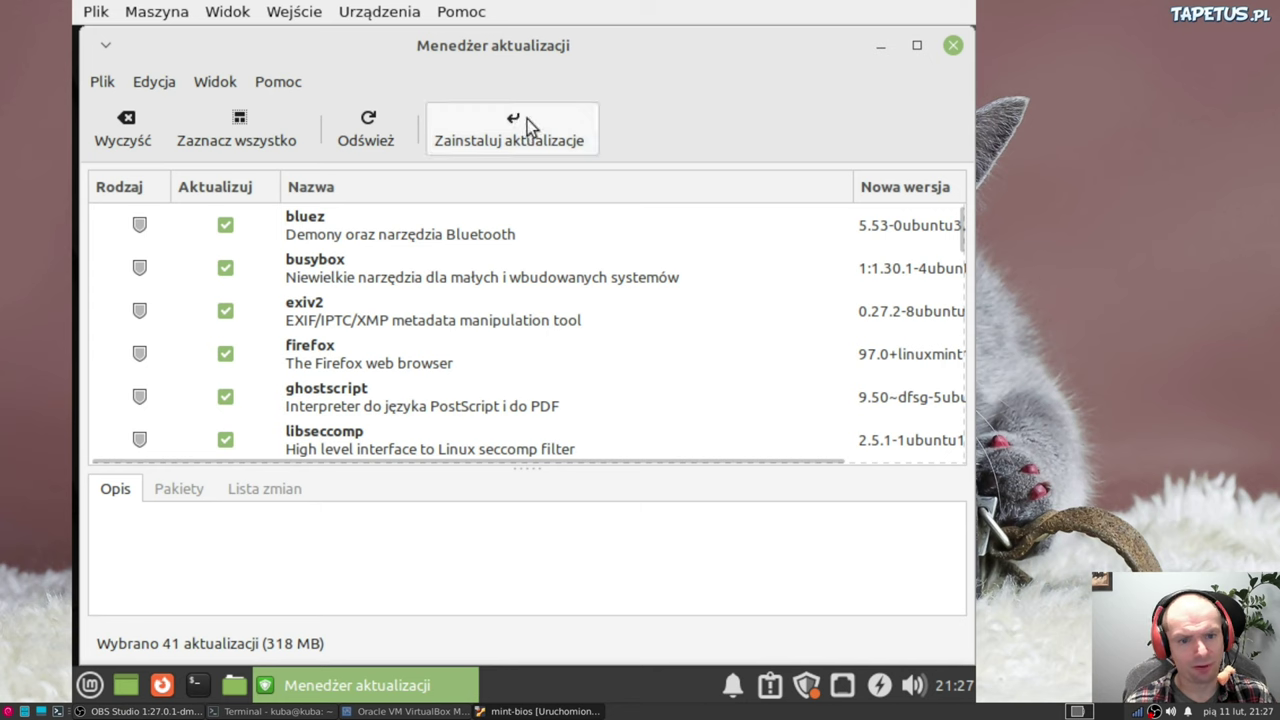
click(527, 119)
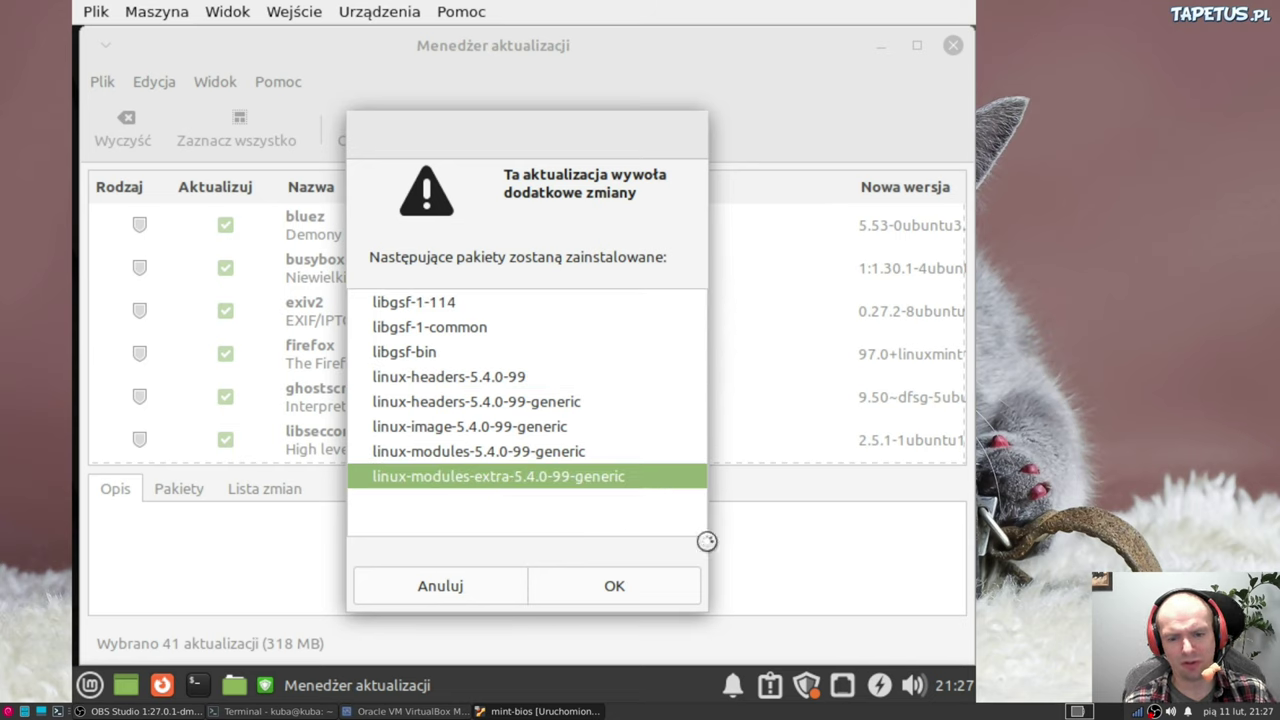
click(641, 597)
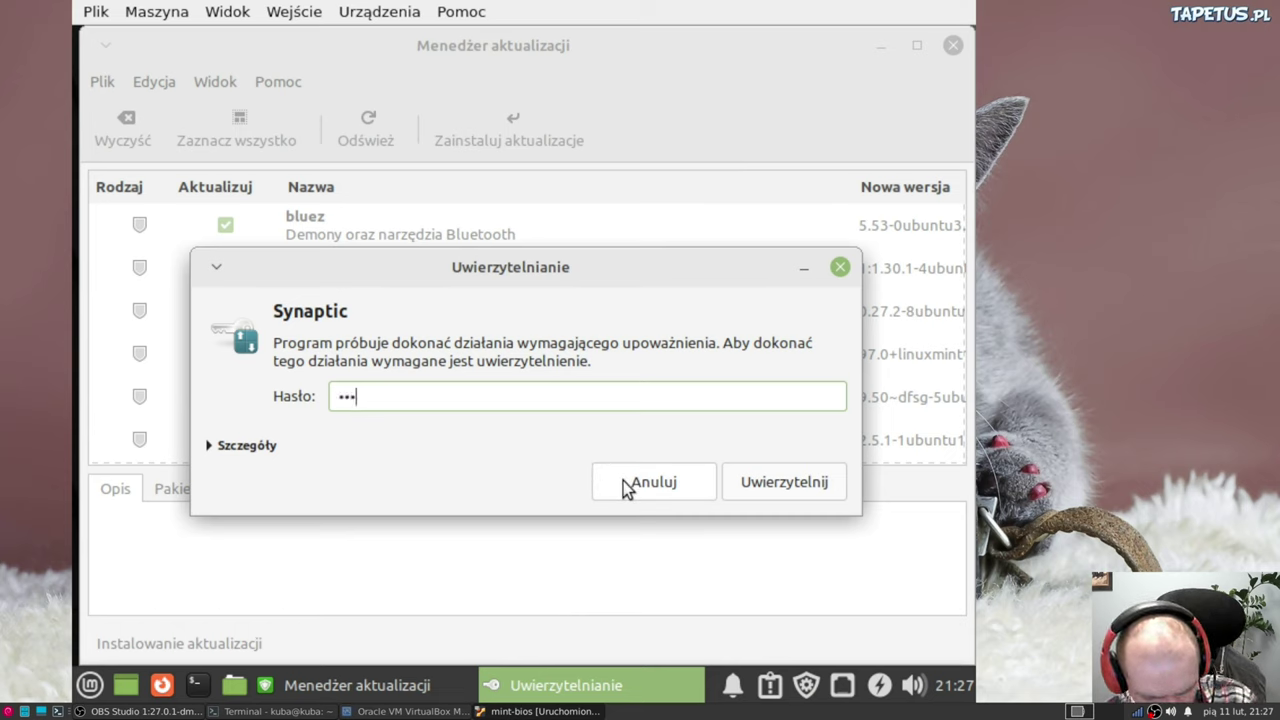
click(763, 489)
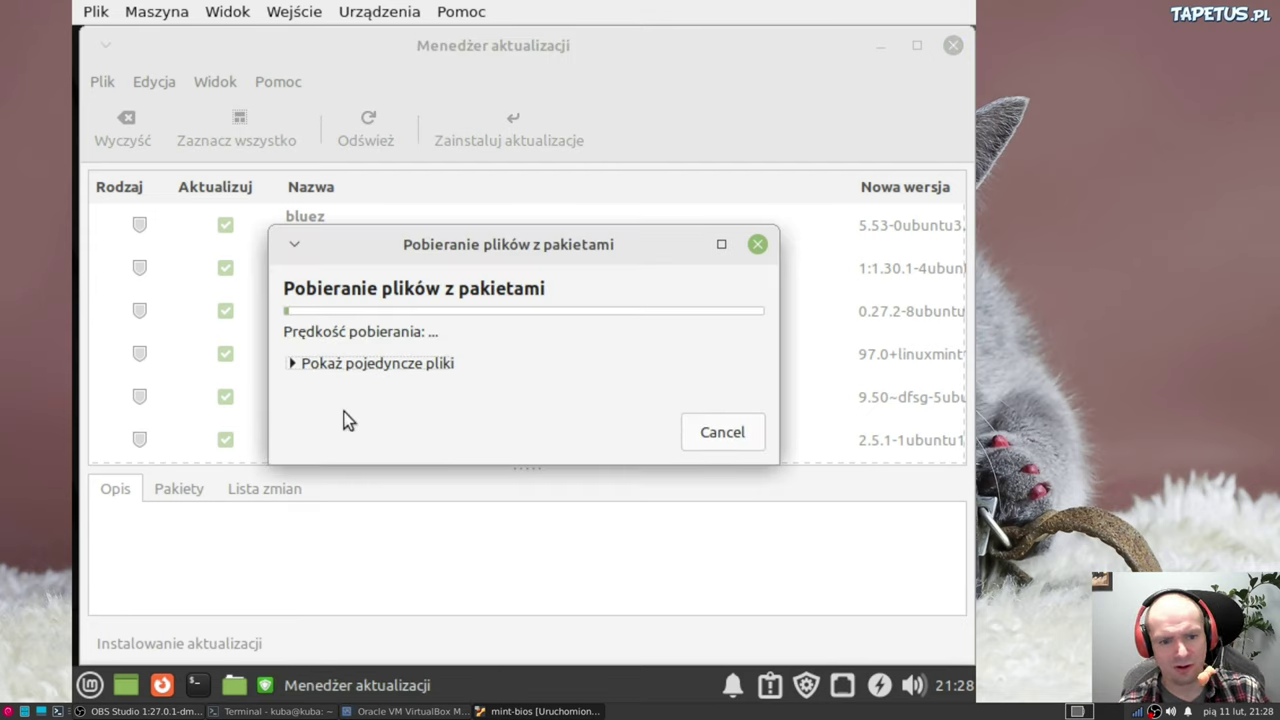
Expand 'Pokaż pojedyncze pliki' to follow the file downloads until installation finishes
click(294, 363)
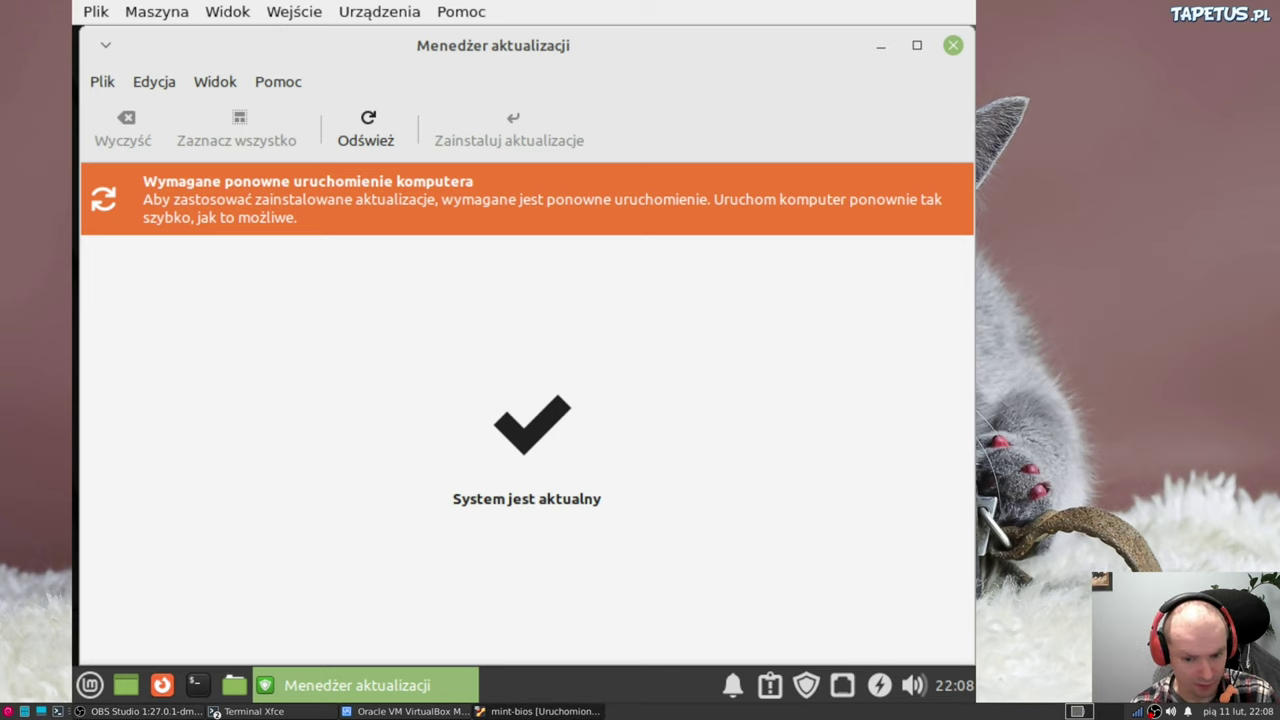
Close the Update Manager window
click(88, 686)
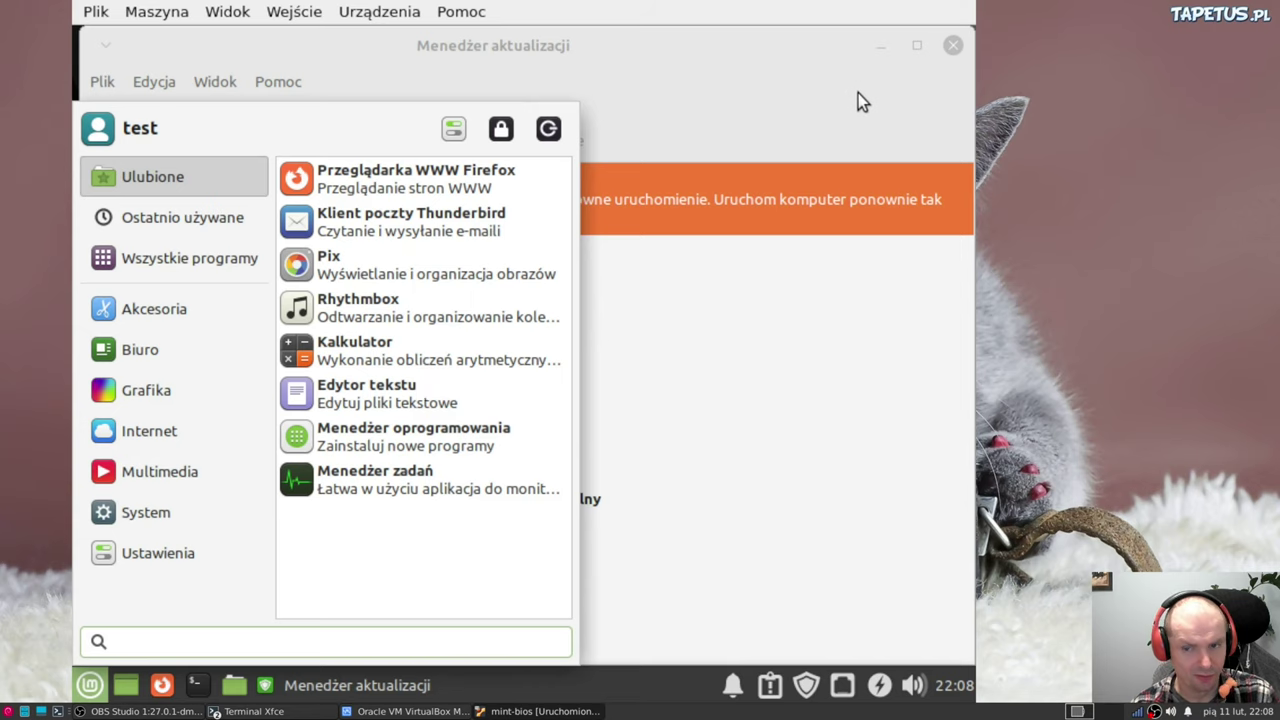
click(858, 93)
click(960, 48)
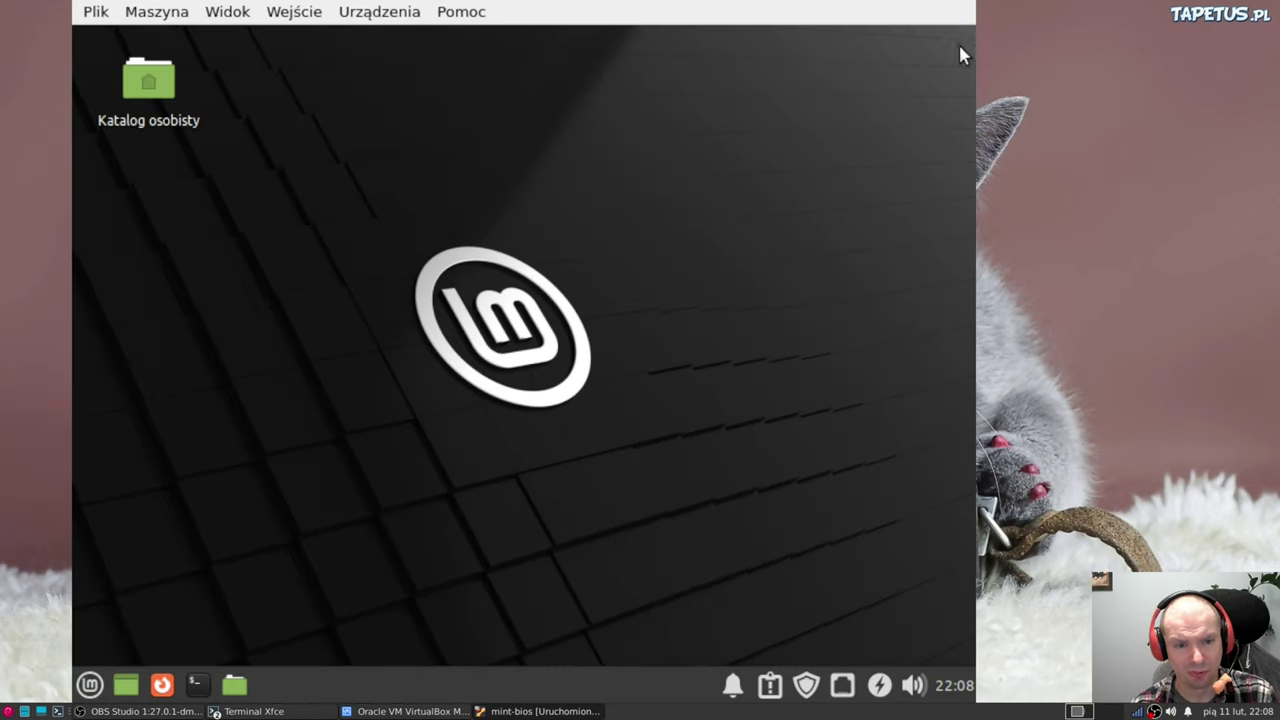
Restart Linux Mint via Uruchom ponownie in the Mint menu and dismiss the VirtualBox notice
click(89, 685)
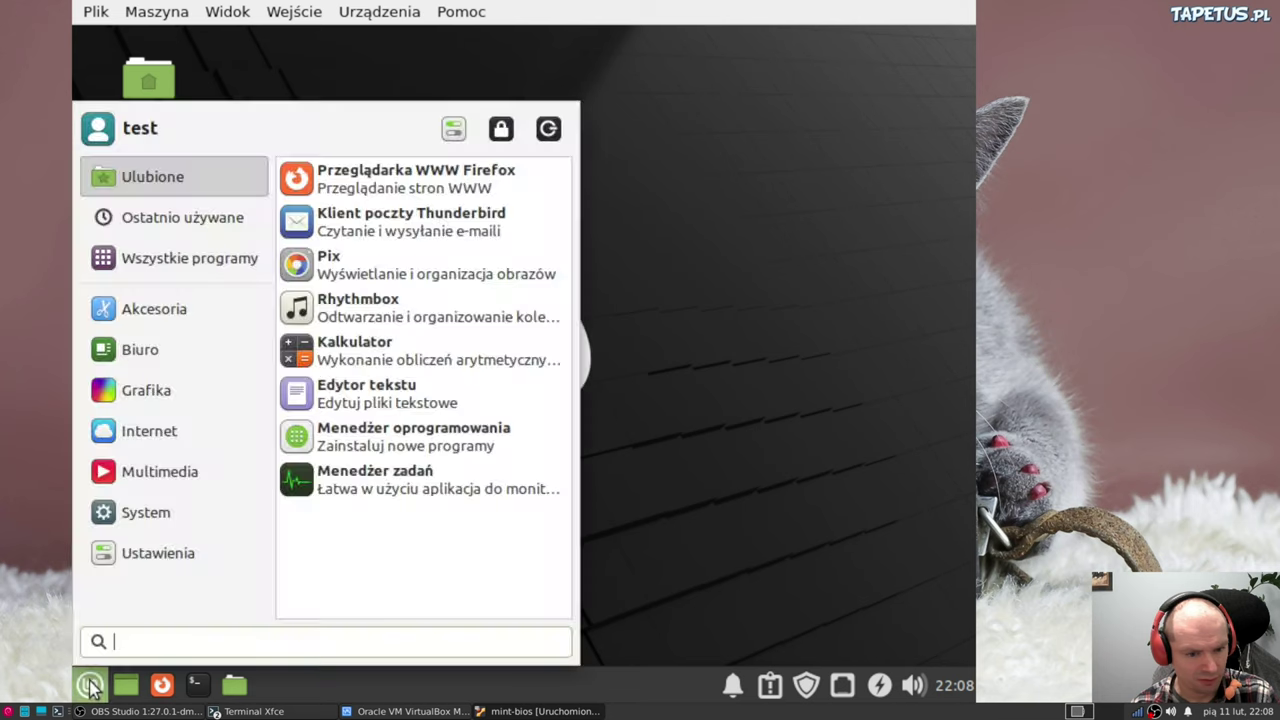
click(548, 130)
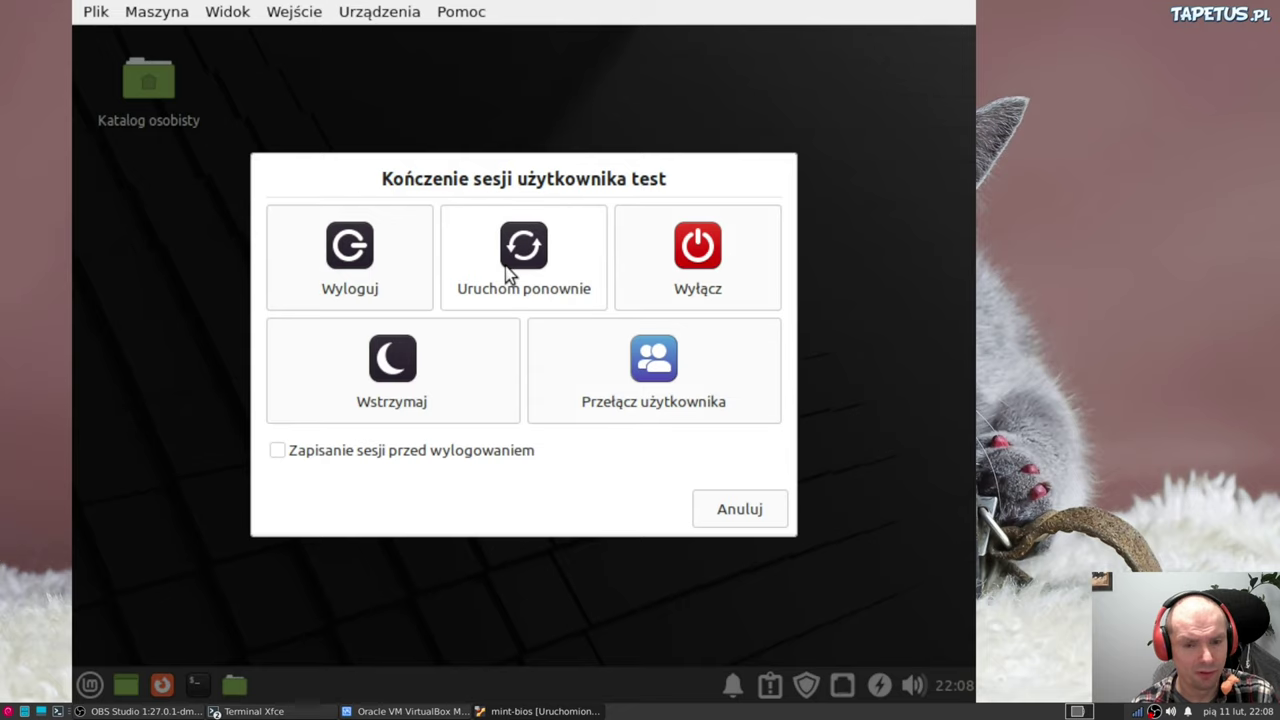
click(507, 272)
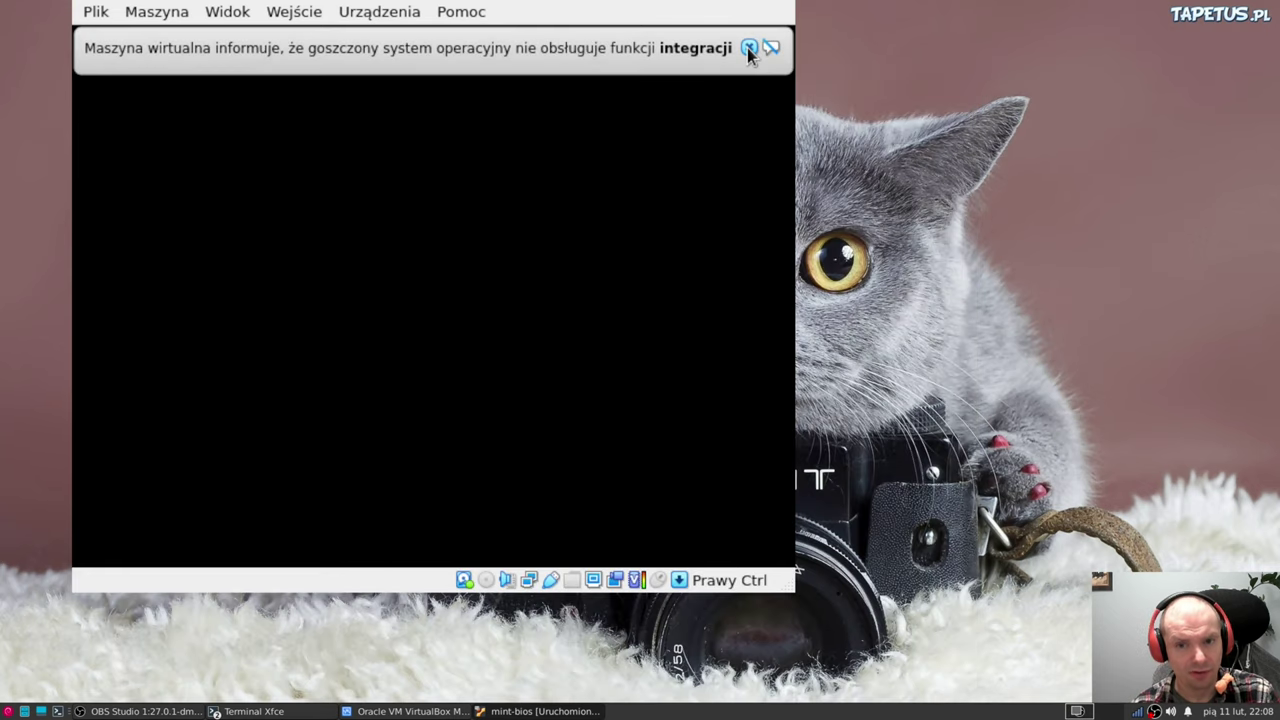
click(748, 48)
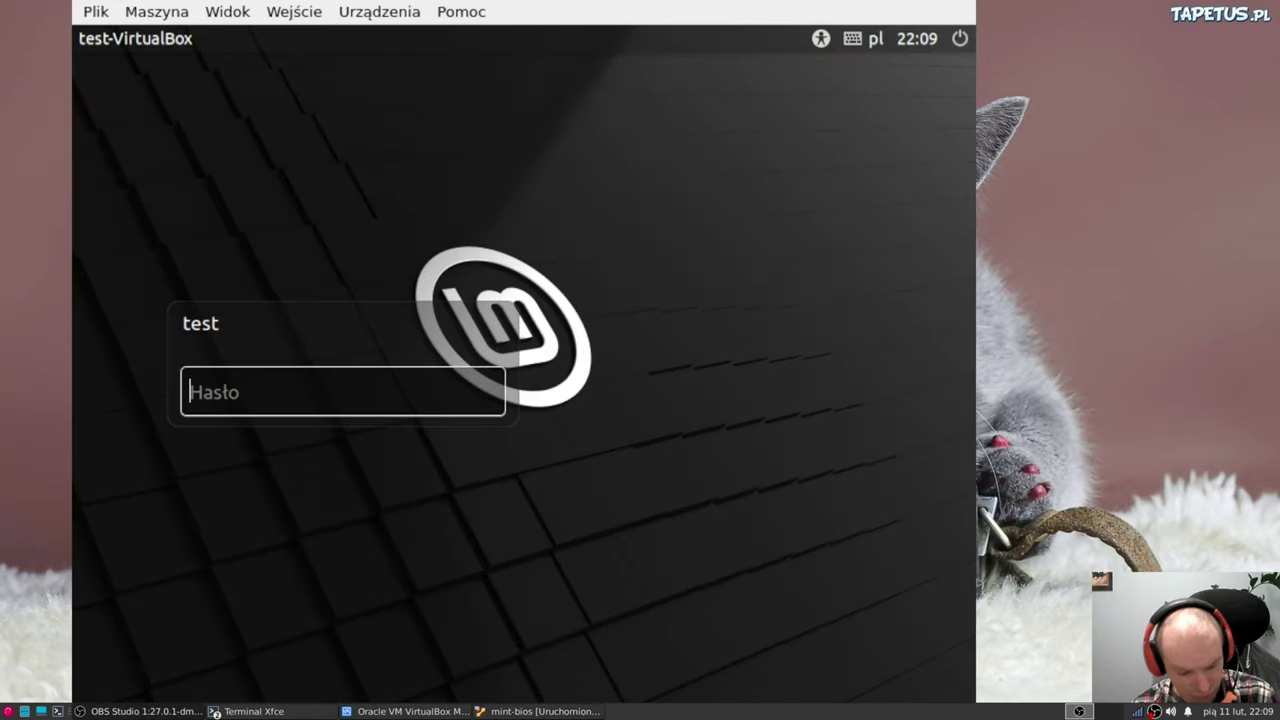
Log back in with the account password and confirm Update Manager reports 'System jest aktualny'
text(test)
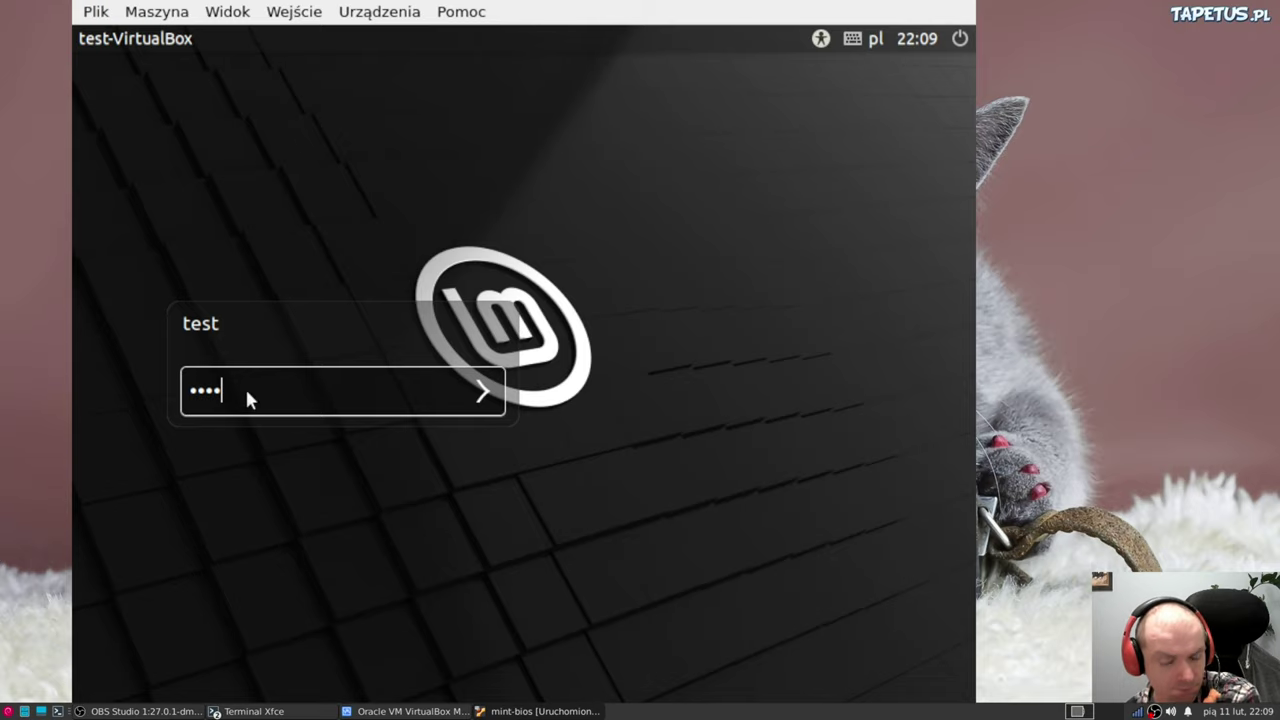
key(Return)
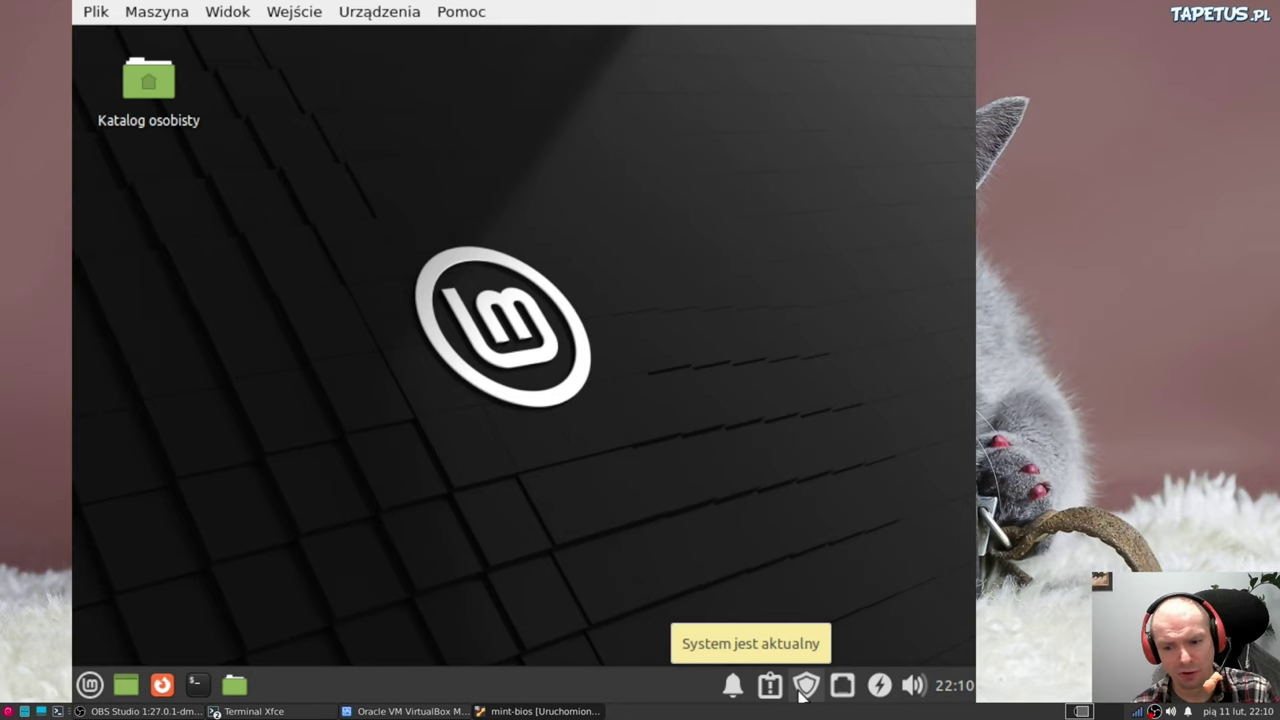
click(801, 696)
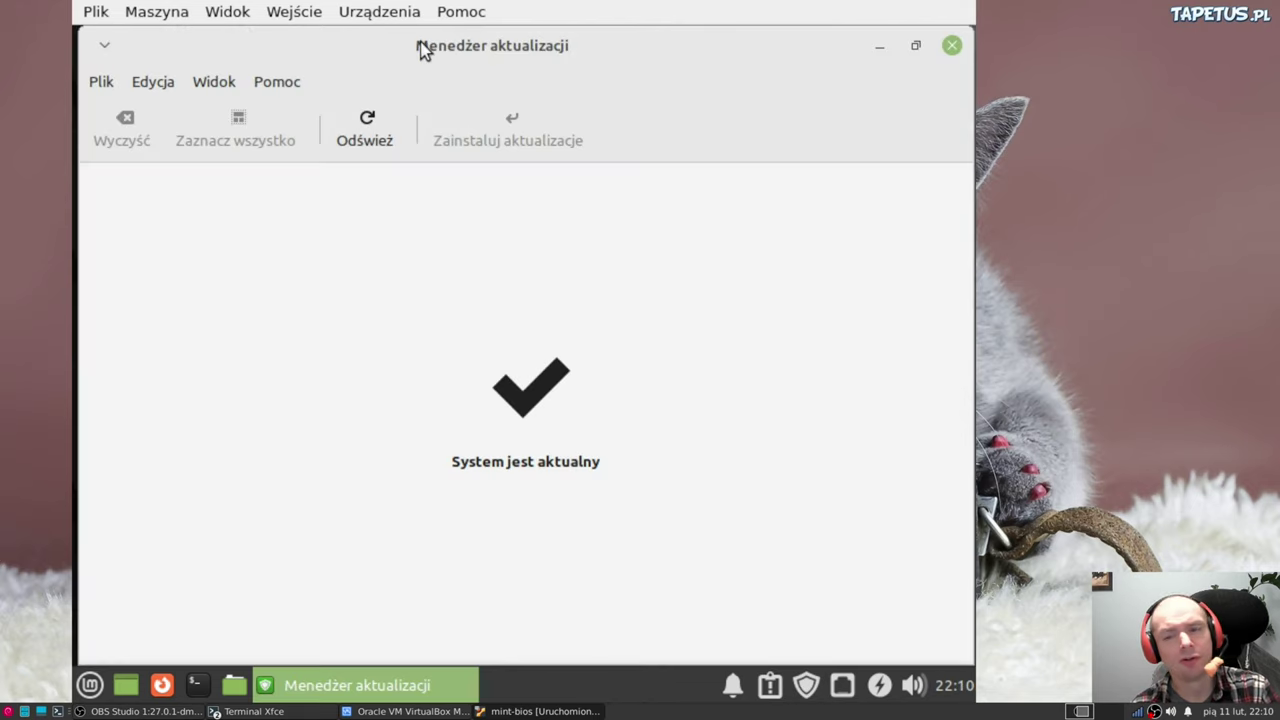
click(952, 45)
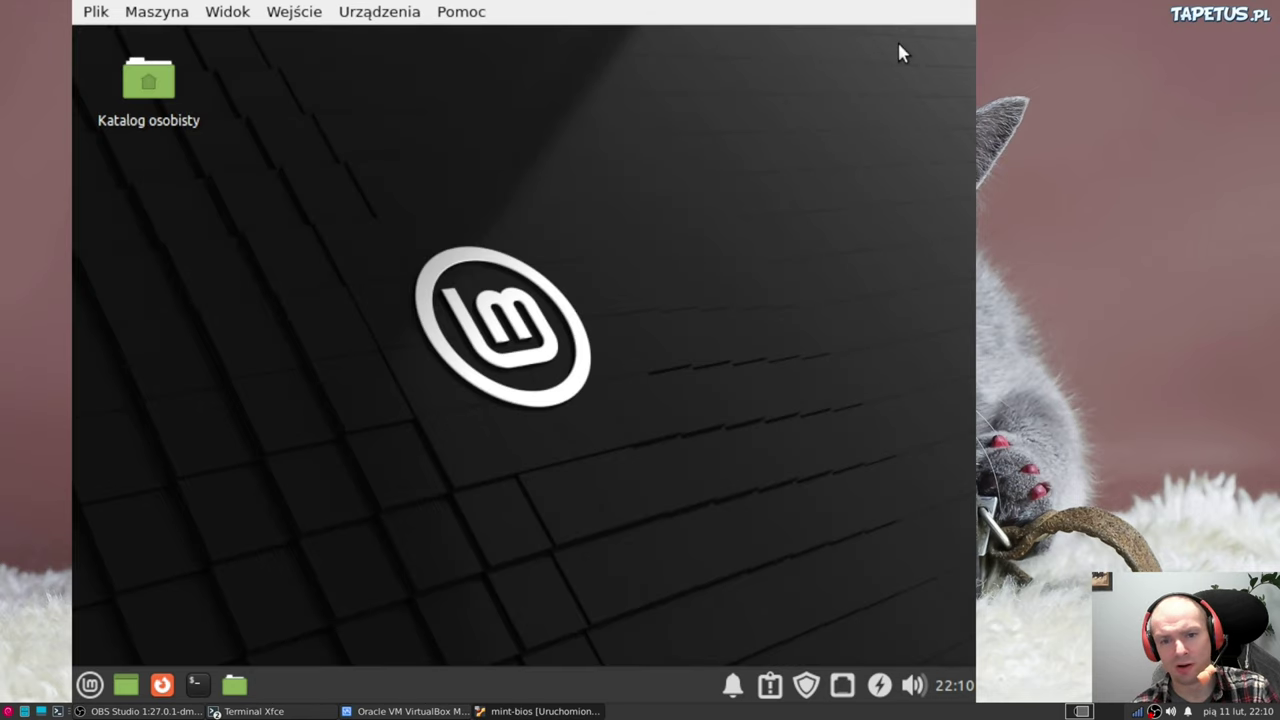
Shut down the virtual machine with Wyłącz from the Mint menu's session options
click(89, 685)
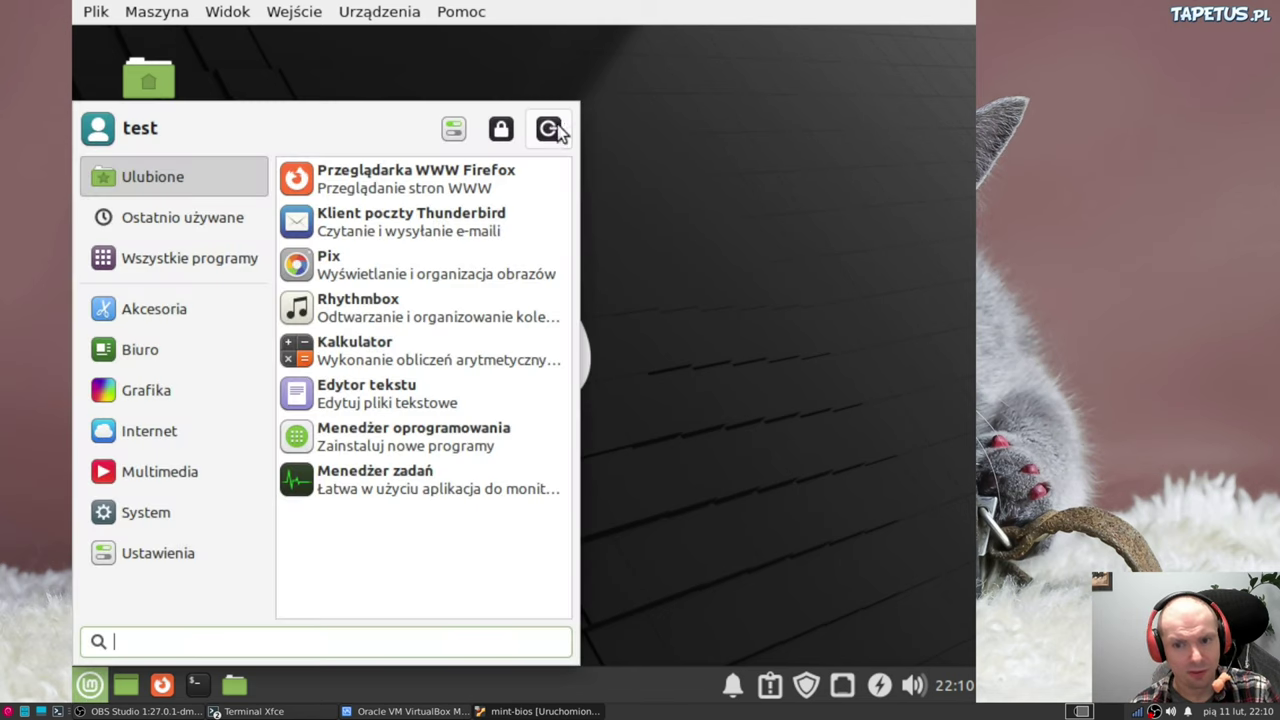
click(548, 128)
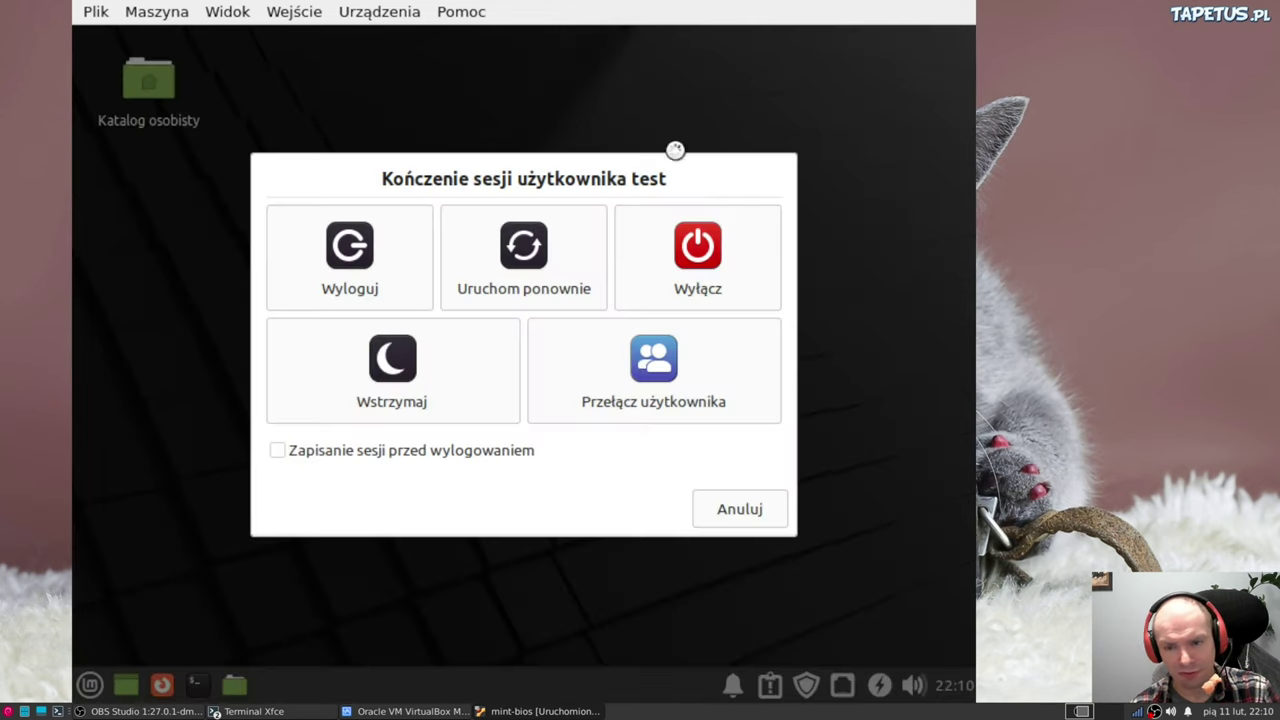
click(694, 252)
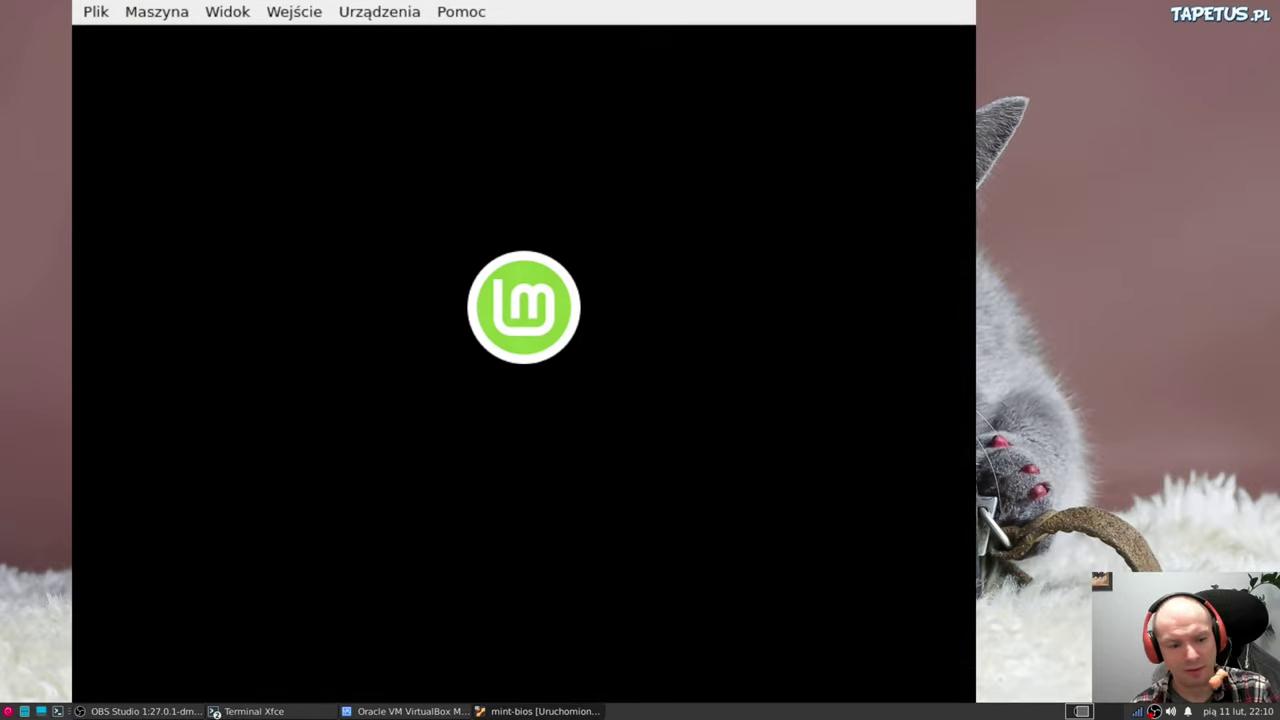